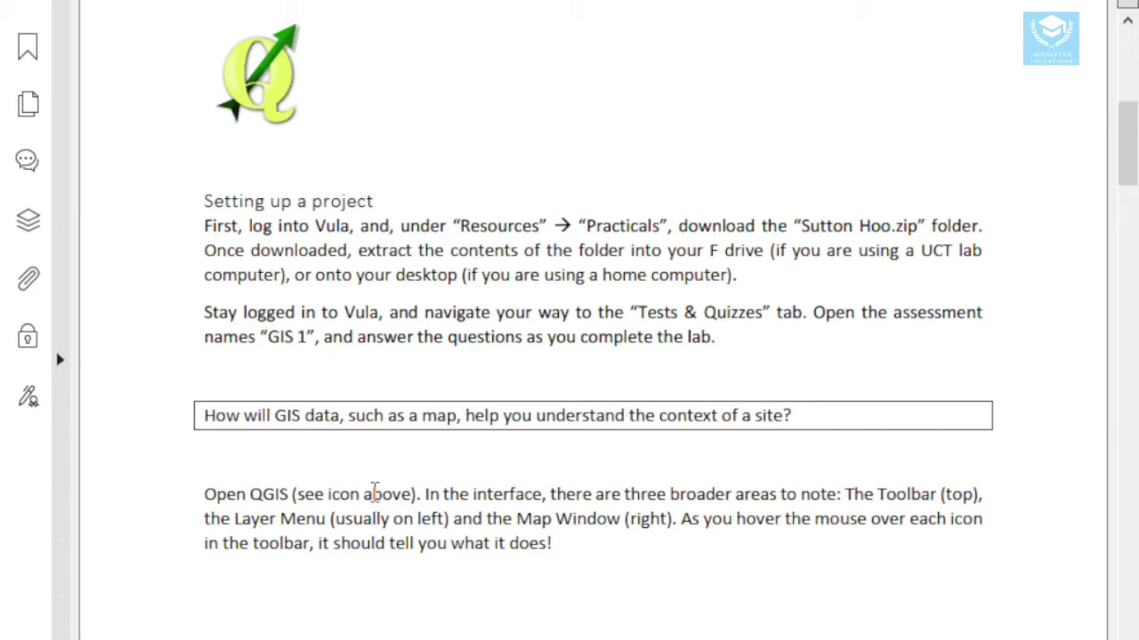
- Read through the practical handout from the project setup instructions to the sections on vector data and working with layers
scroll(382, 495, down, 15)
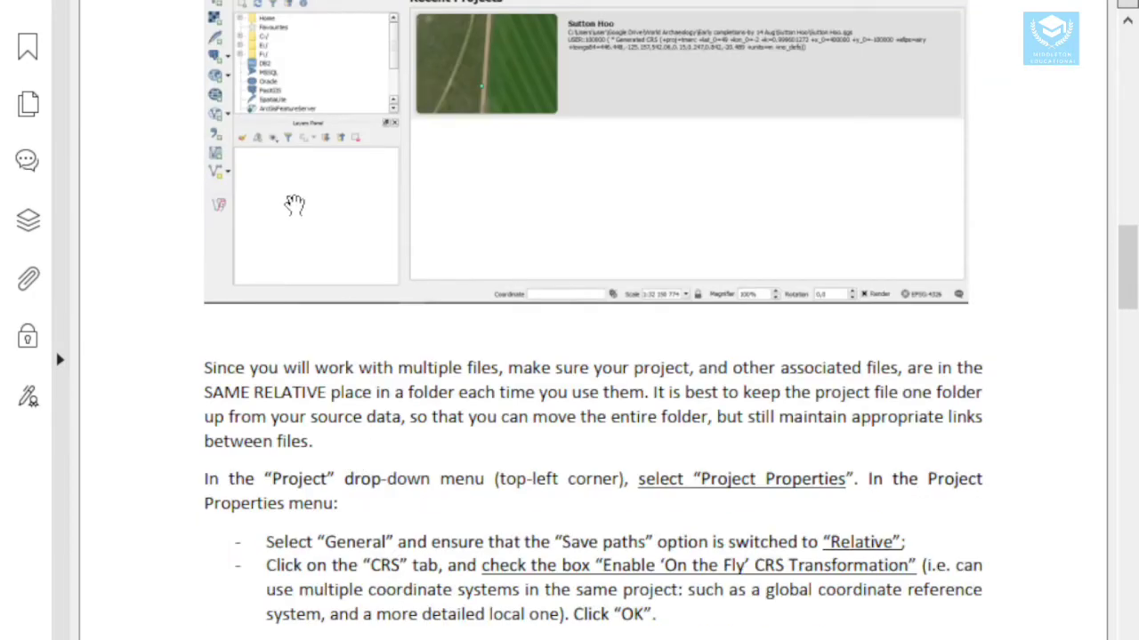
scroll(302, 267, down, 4)
scroll(370, 320, down, 2)
scroll(383, 337, down, 2)
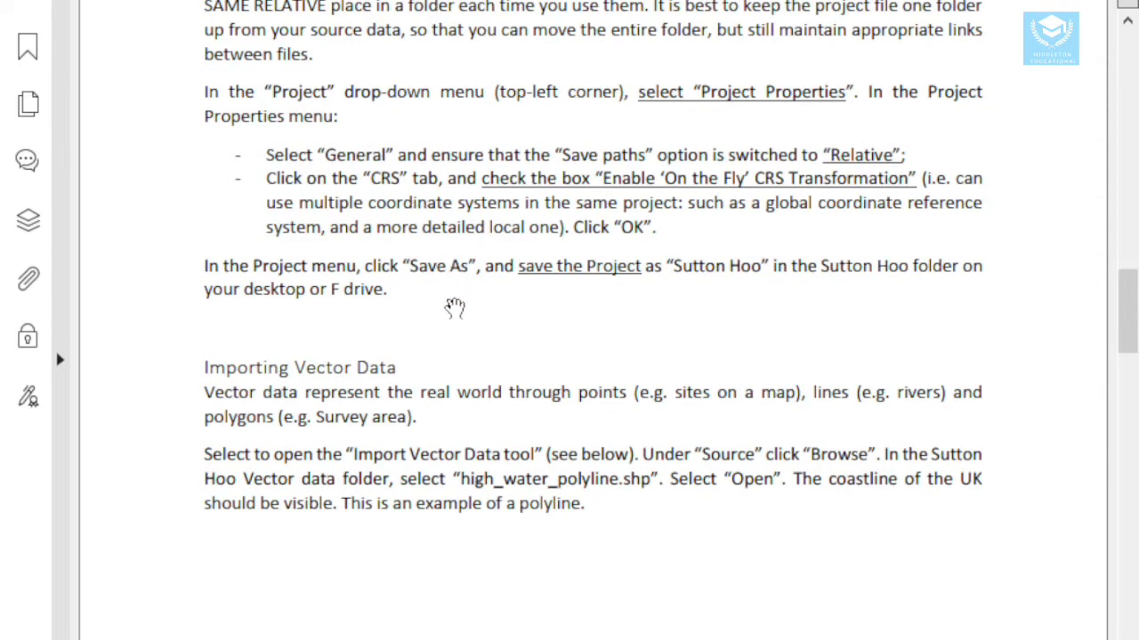
scroll(456, 307, down, 3)
scroll(462, 322, down, 5)
scroll(463, 323, down, 18)
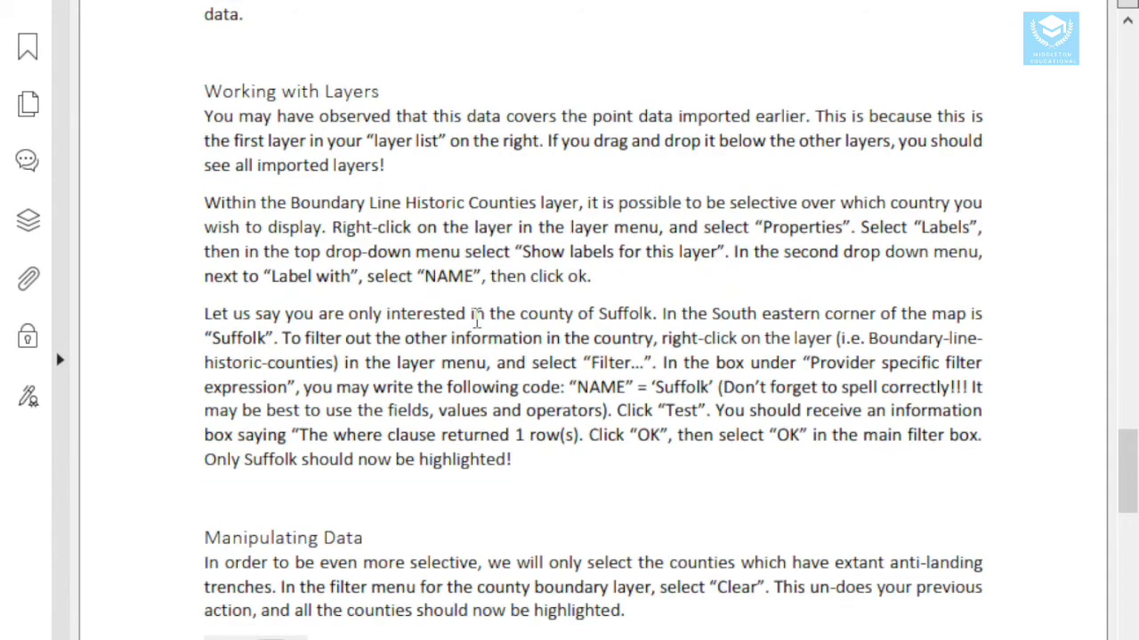
scroll(476, 317, up, 6)
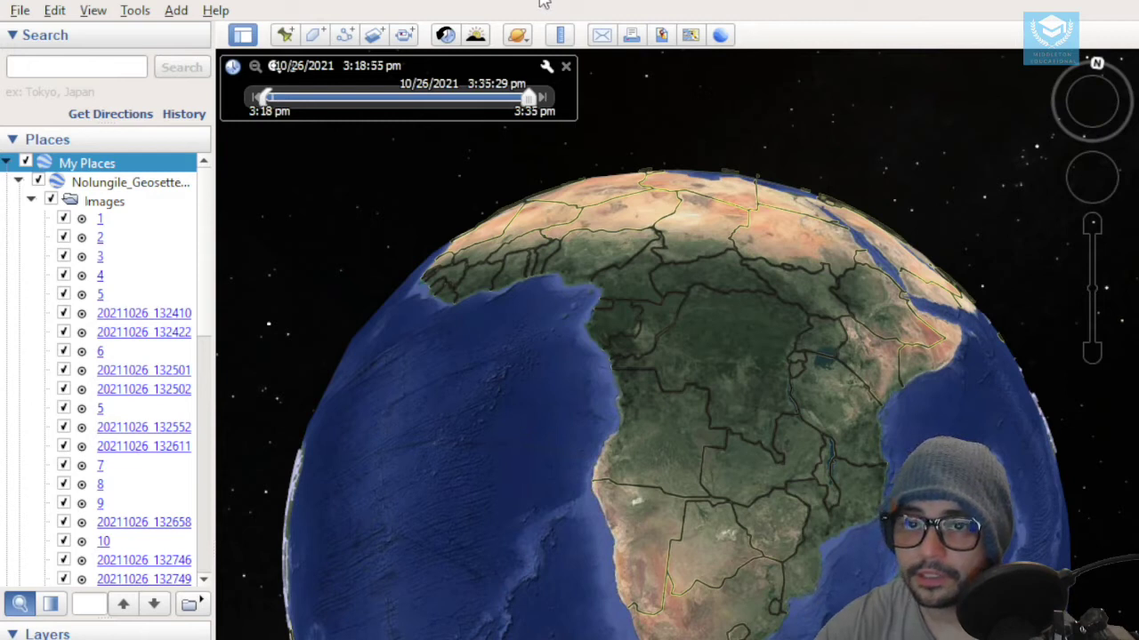
- Switch to Google Earth, fly to the Nolungile_Geosetter place, expand its clustered photo points and view the balloon of point 10
drag(668, 483, 557, 516)
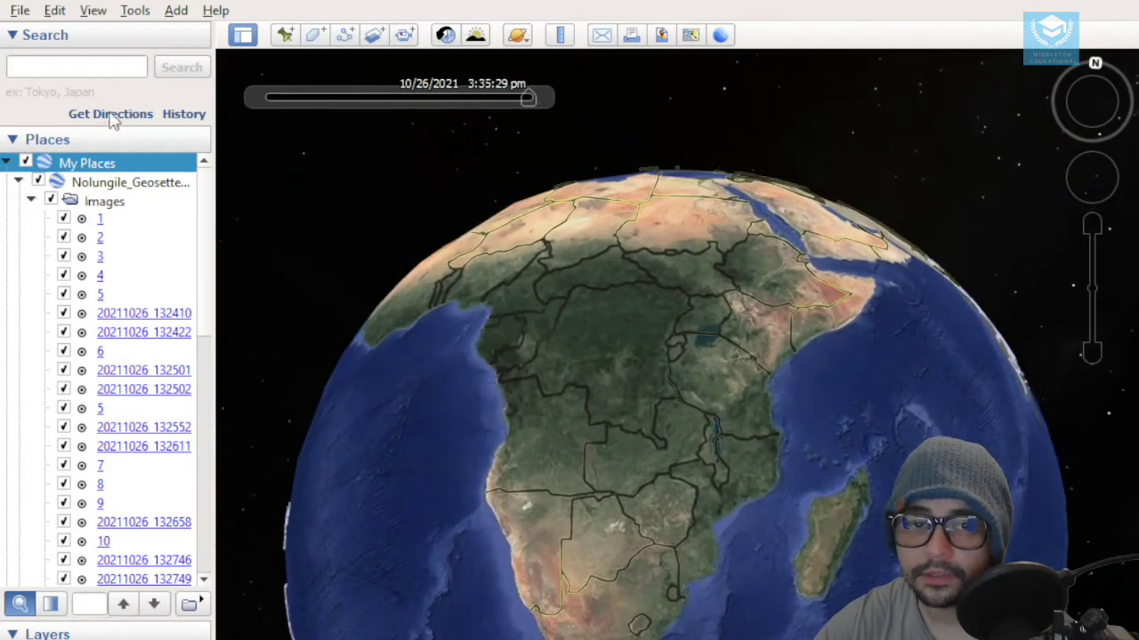
double_click(87, 187)
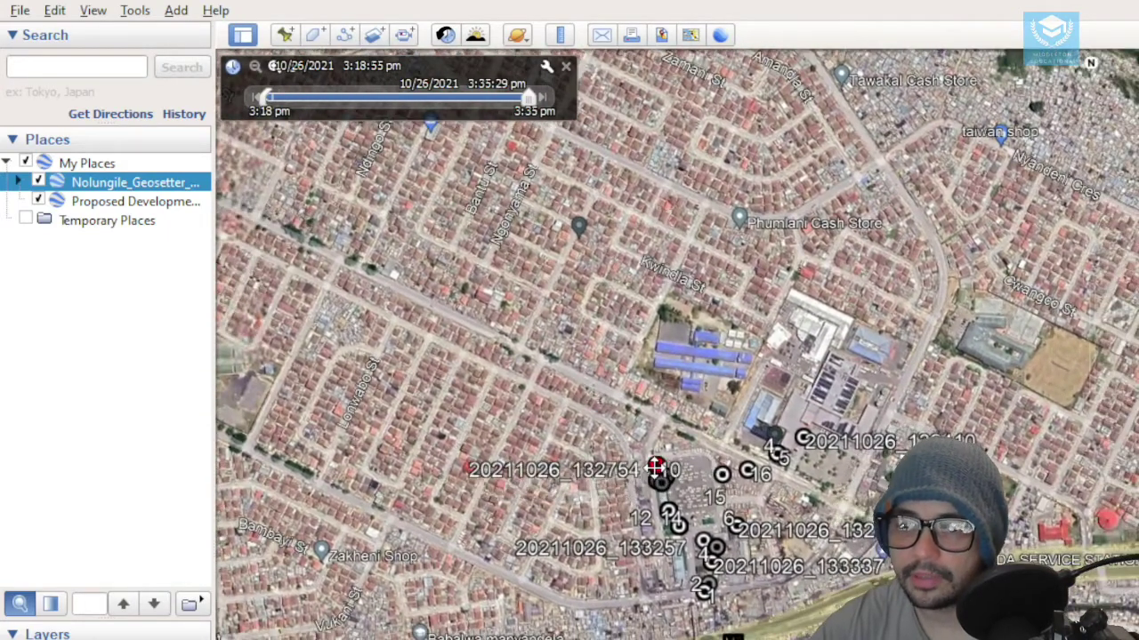
click(654, 464)
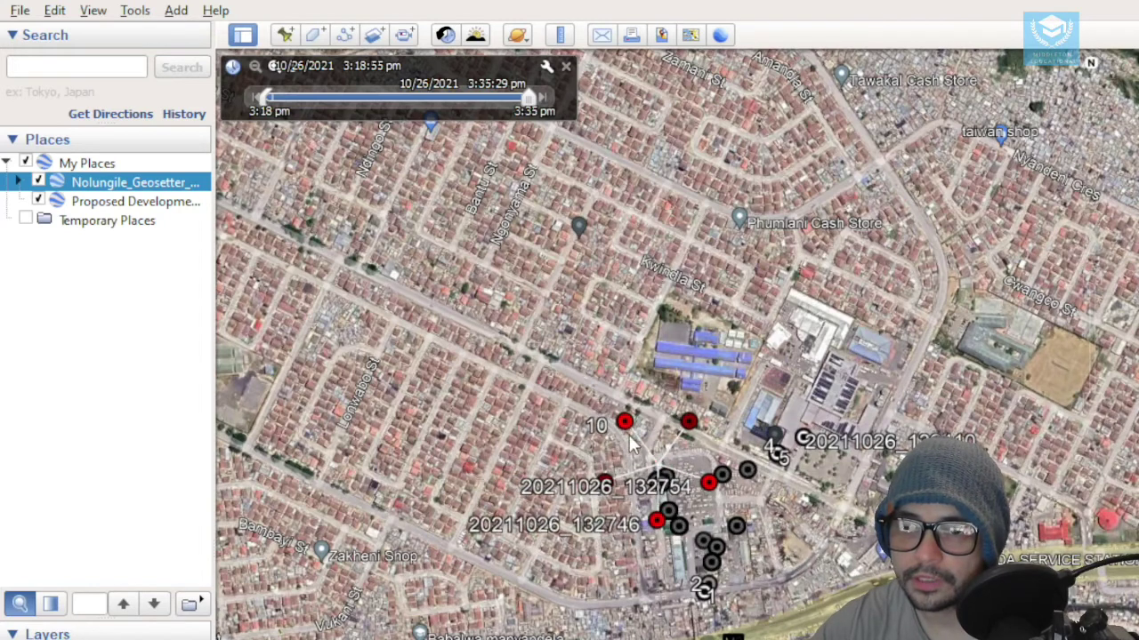
click(623, 423)
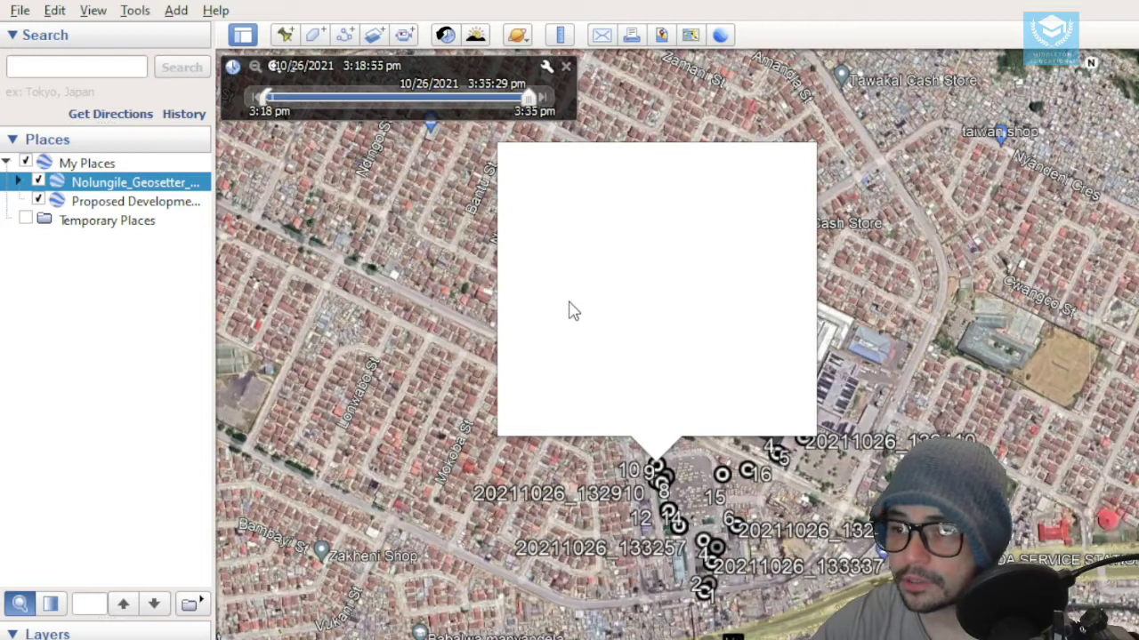
click(806, 158)
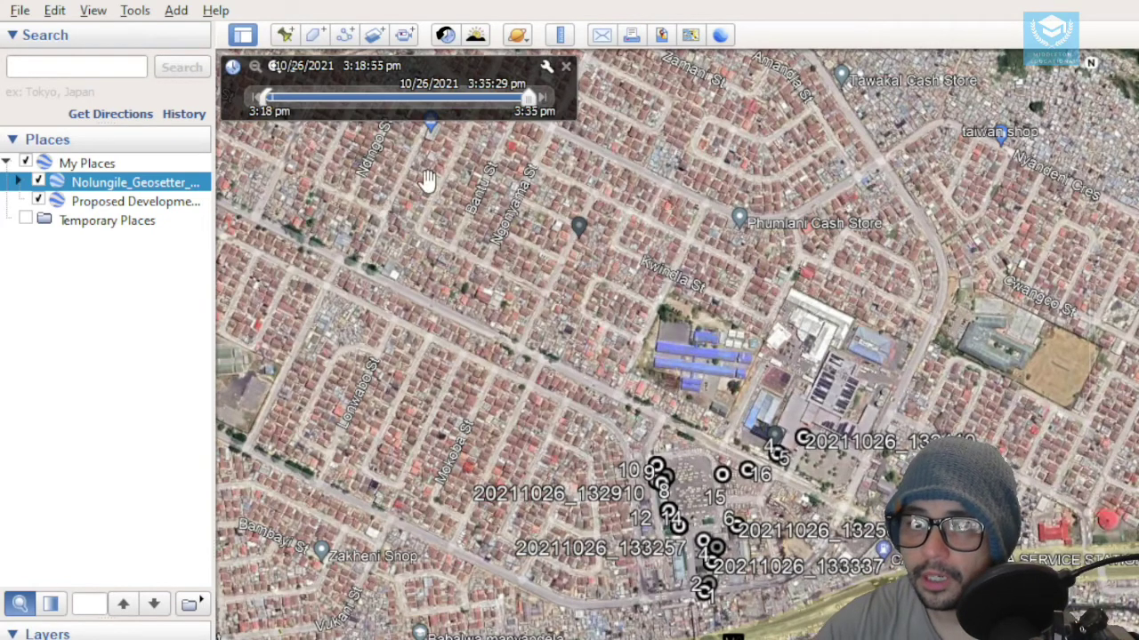
- Try the new placemark, polygon and path tools one after another, cancelling each without adding anything
click(285, 37)
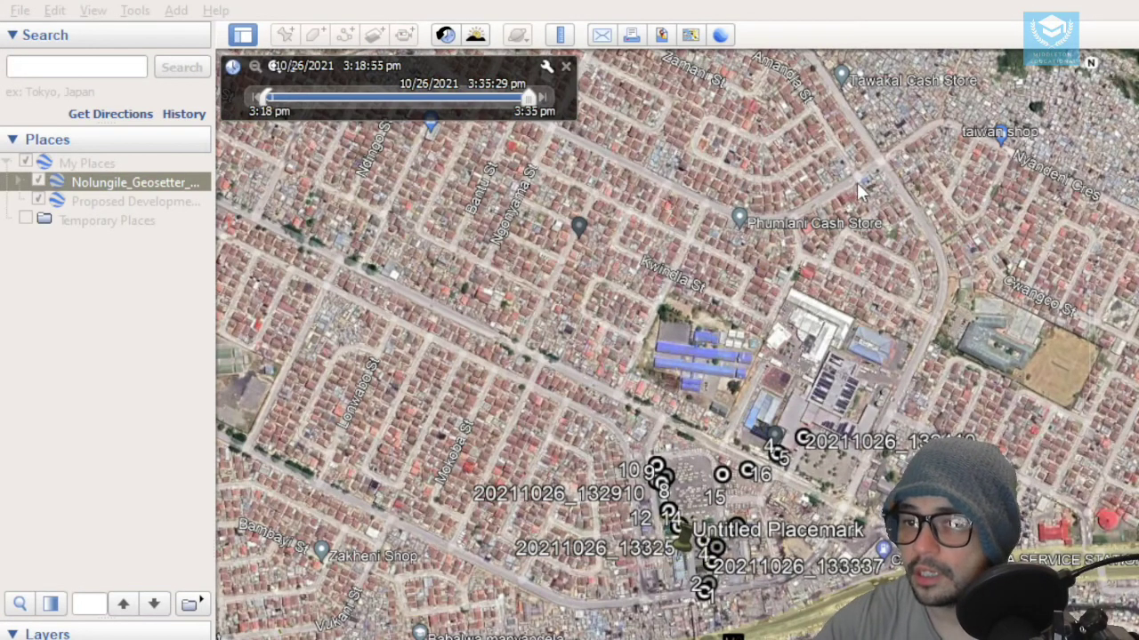
key(Escape)
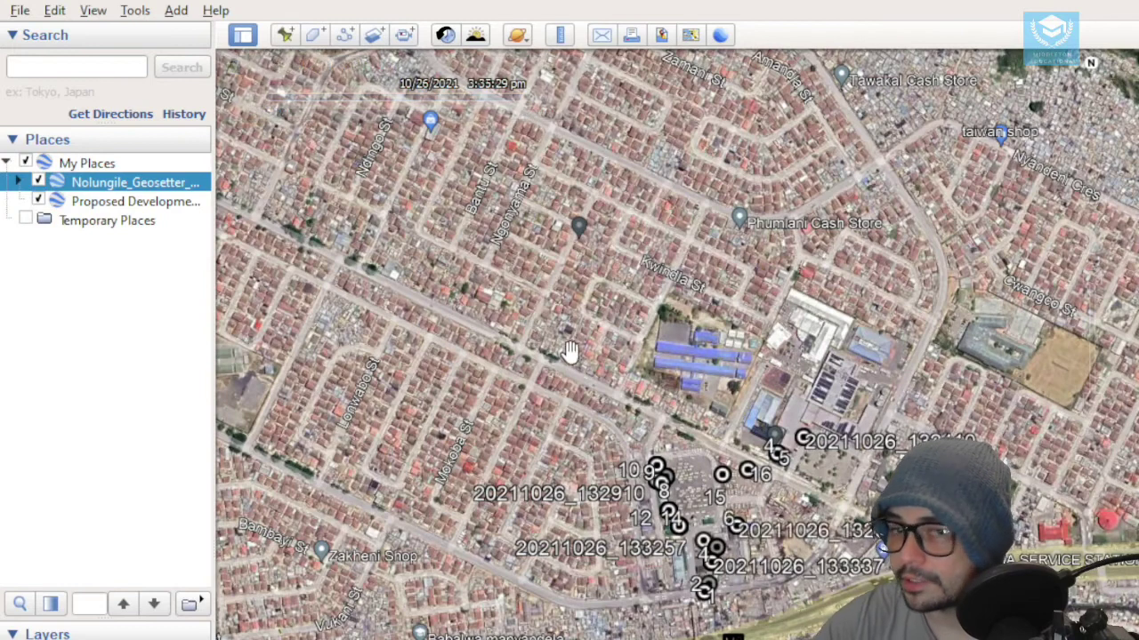
click(313, 35)
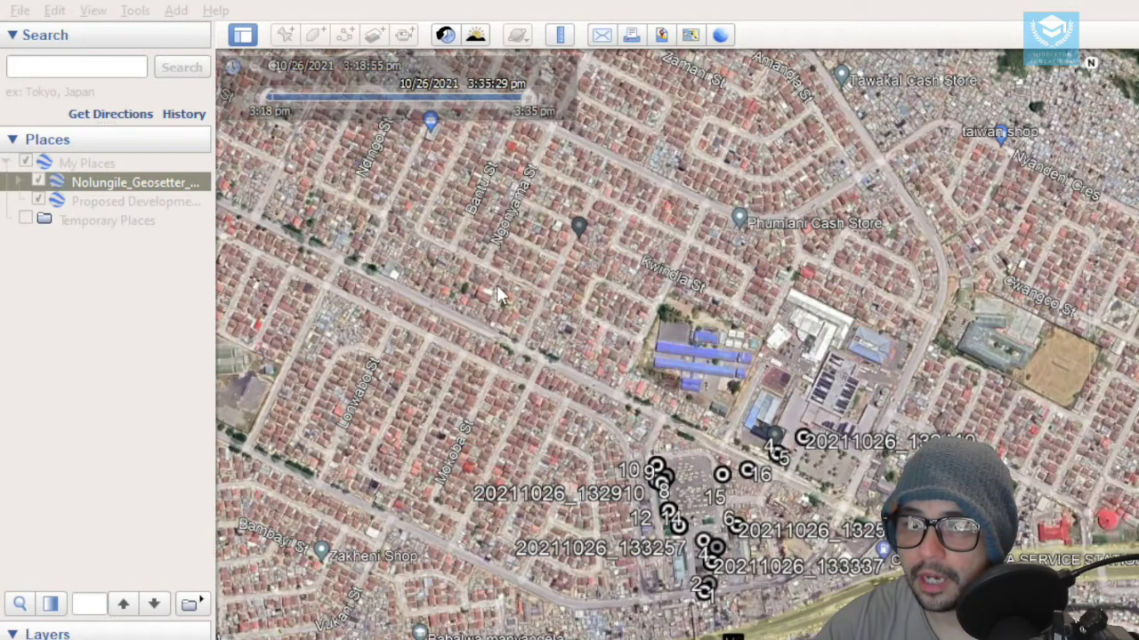
key(Escape)
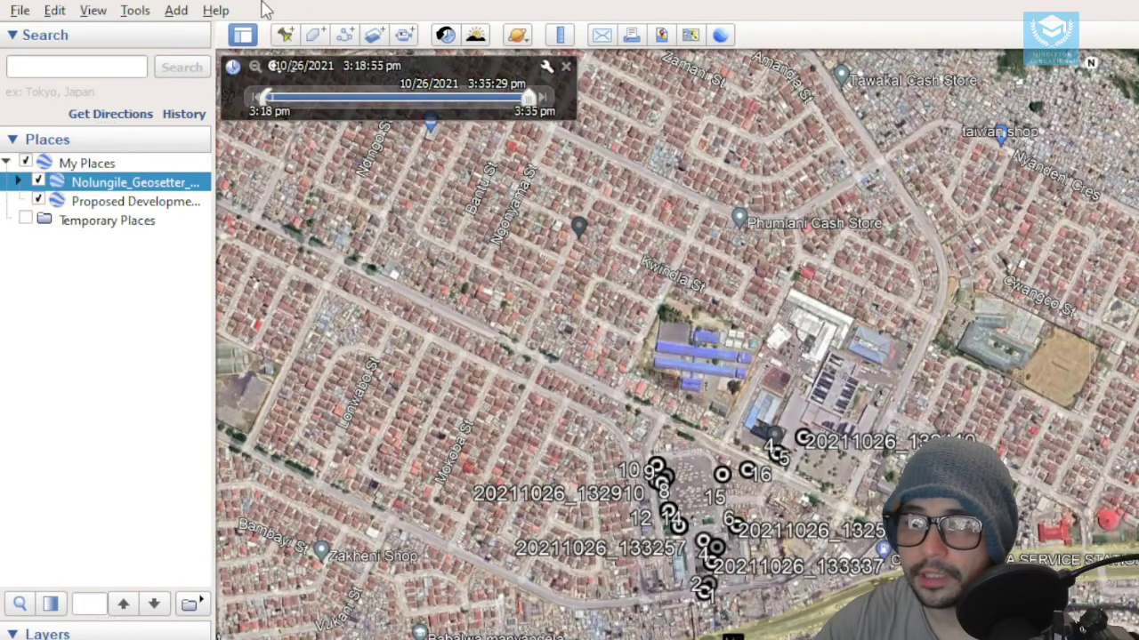
click(345, 35)
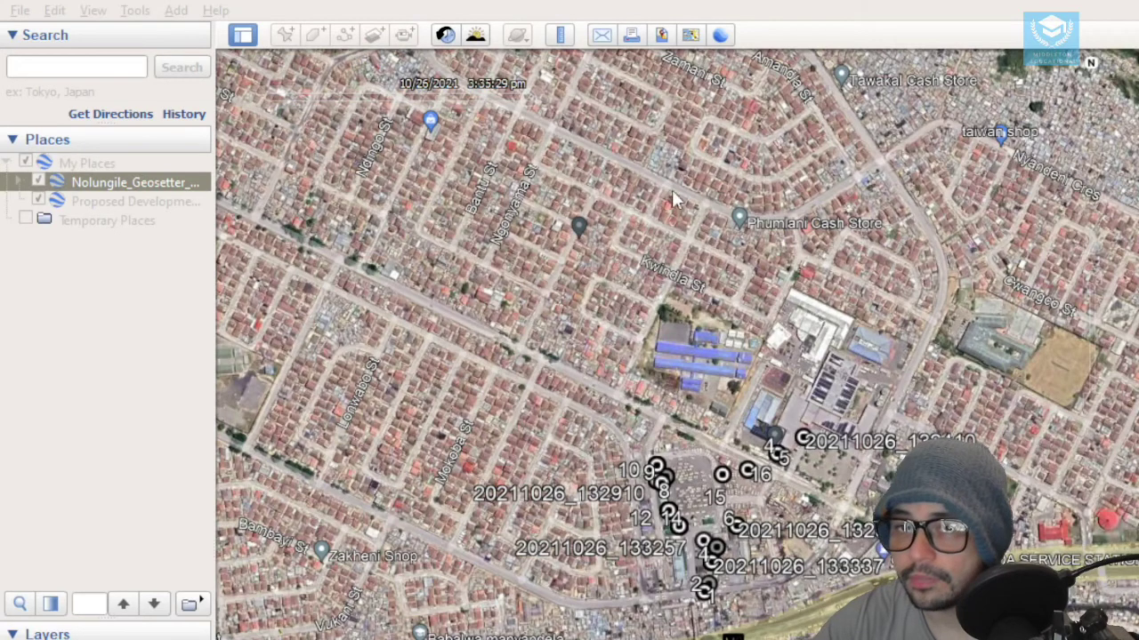
key(Escape)
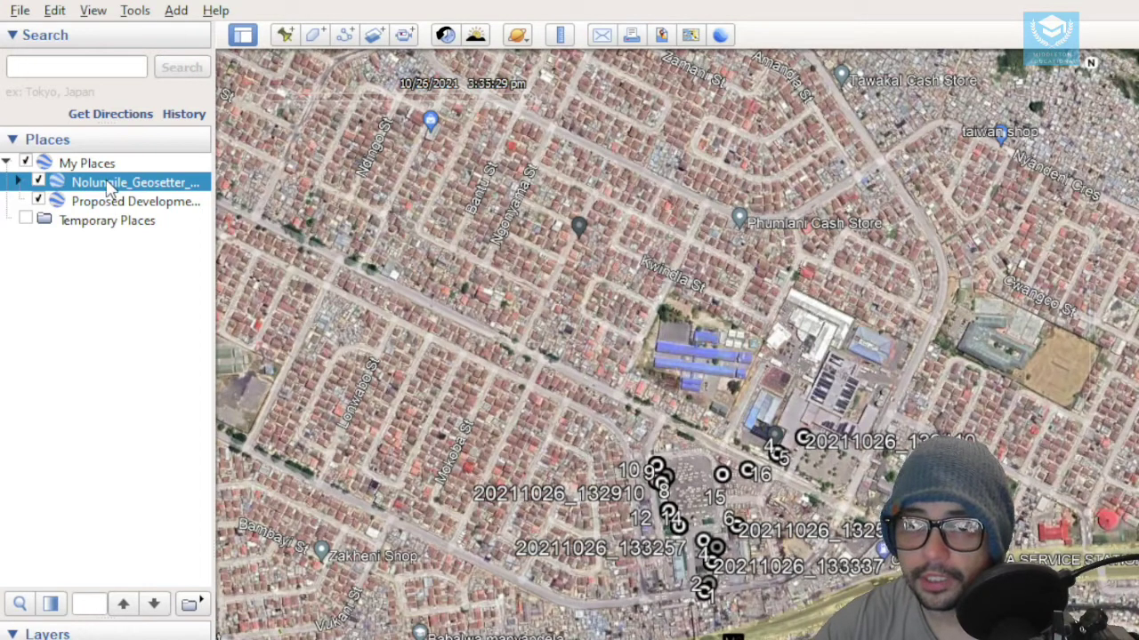
click(160, 380)
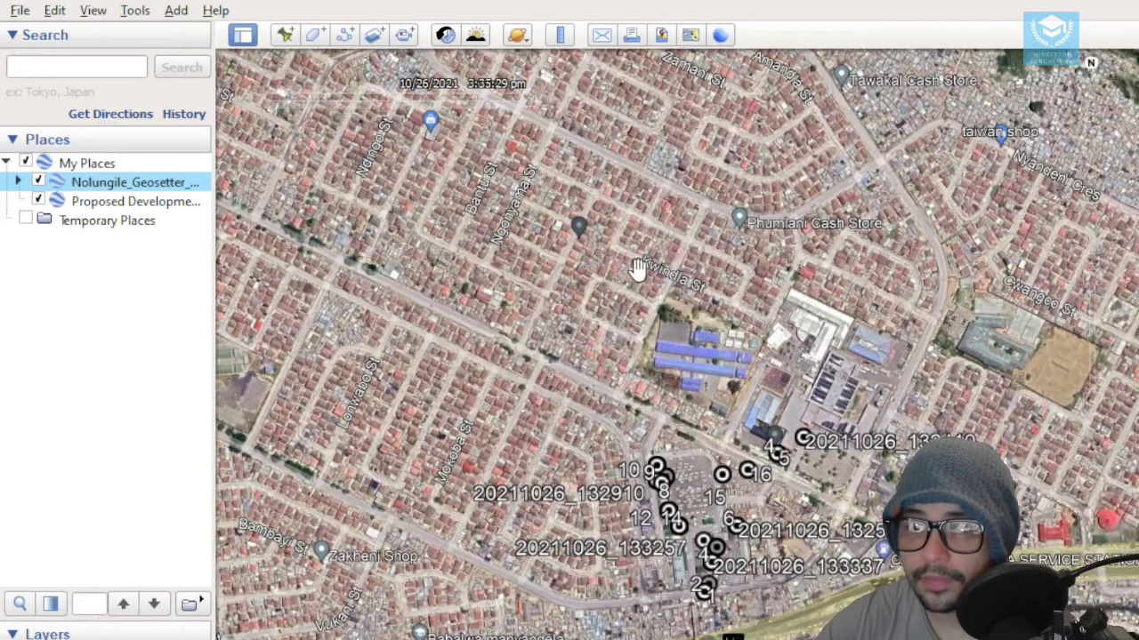
mouse_move(527, 205)
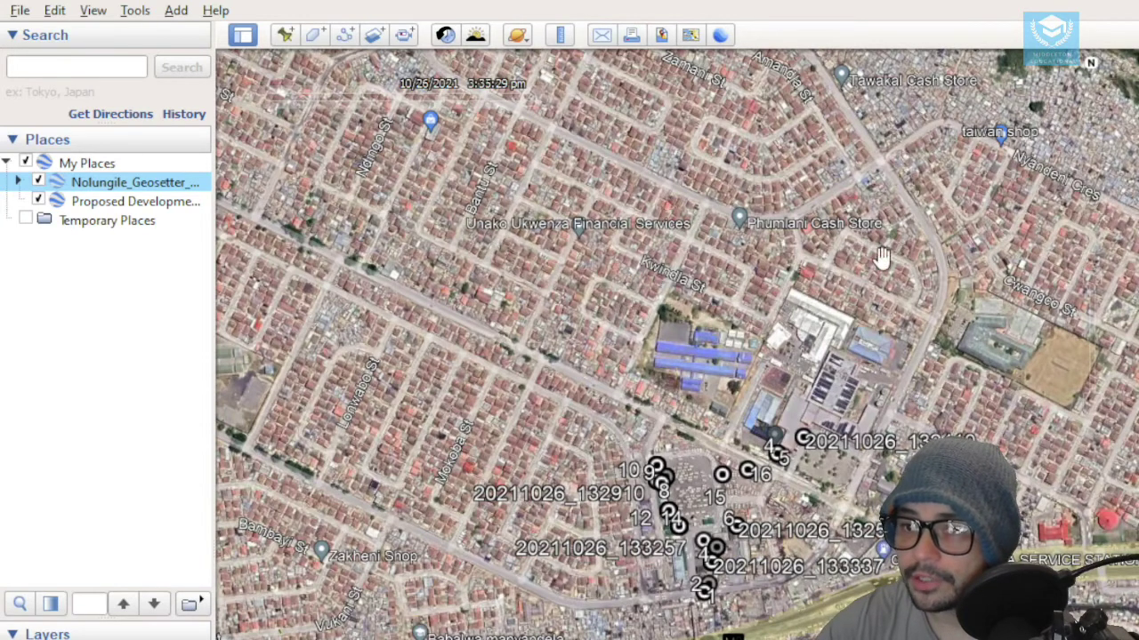
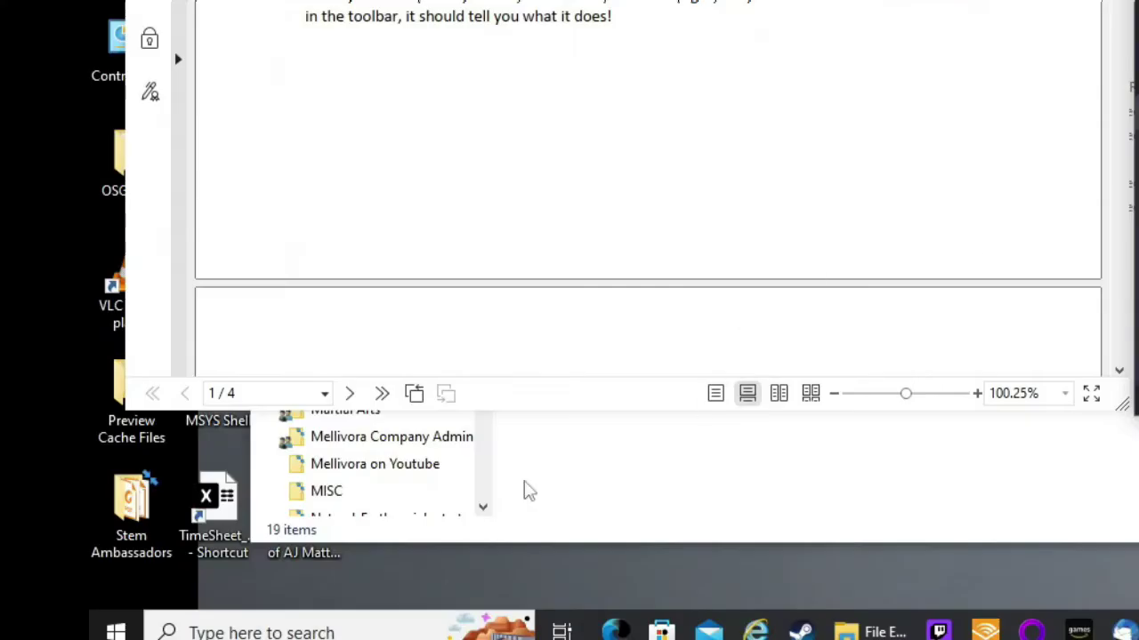
- Look through the installed programs for the QGIS Pisa folder containing QGIS Desktop 2.10.1, and for the QGIS 3.26.2 folder
click(109, 631)
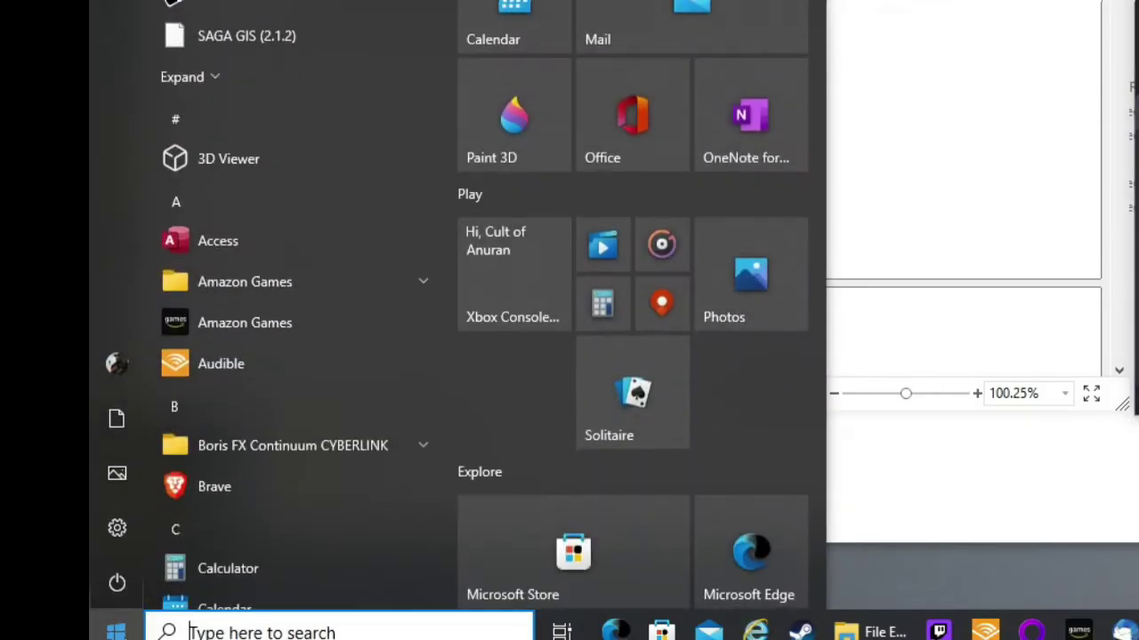
scroll(265, 220, down, 7)
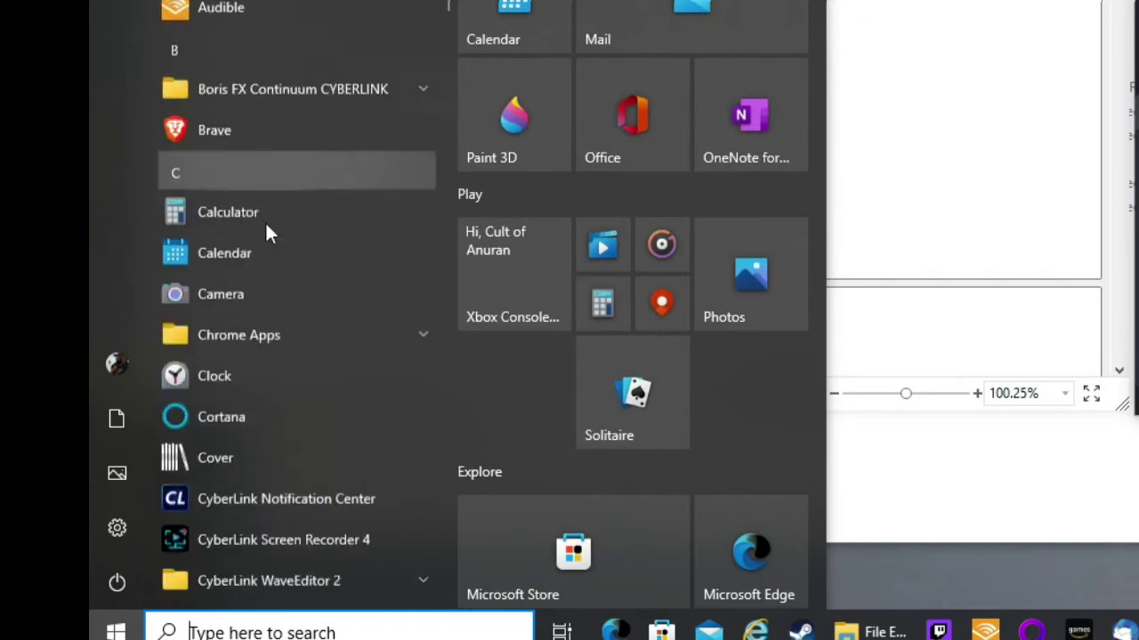
scroll(272, 249, down, 5)
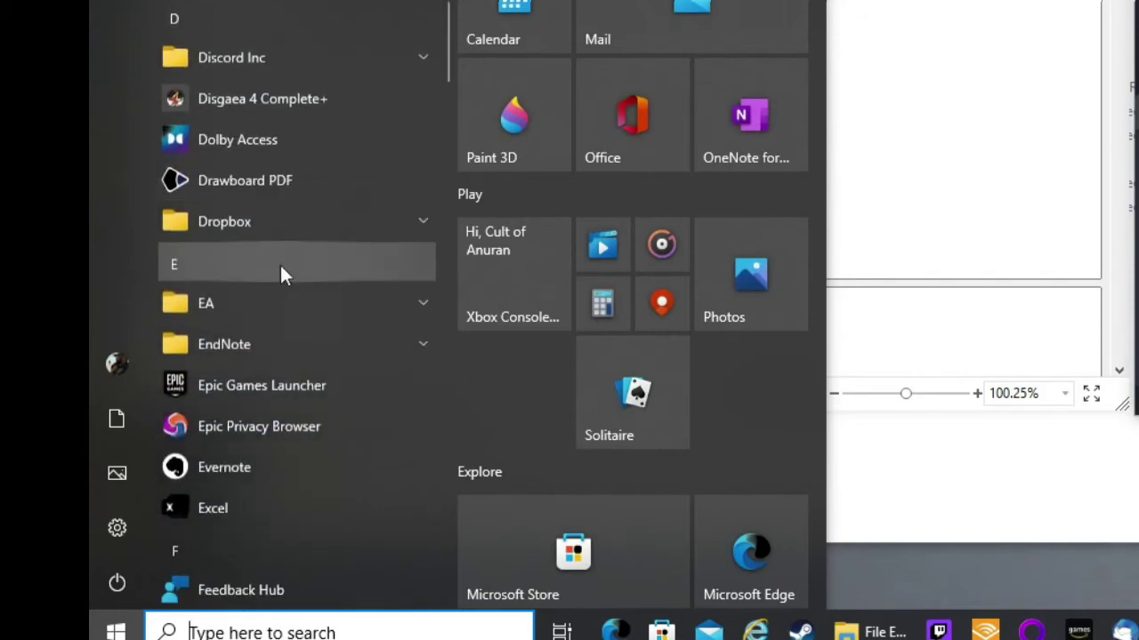
scroll(283, 293, down, 6)
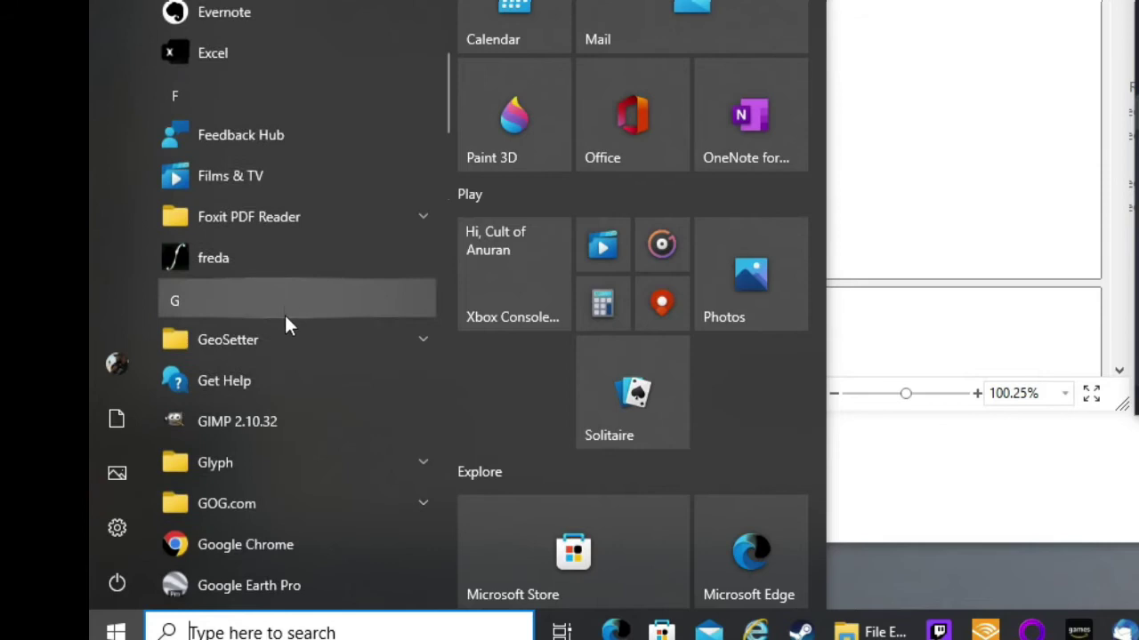
scroll(289, 347, down, 7)
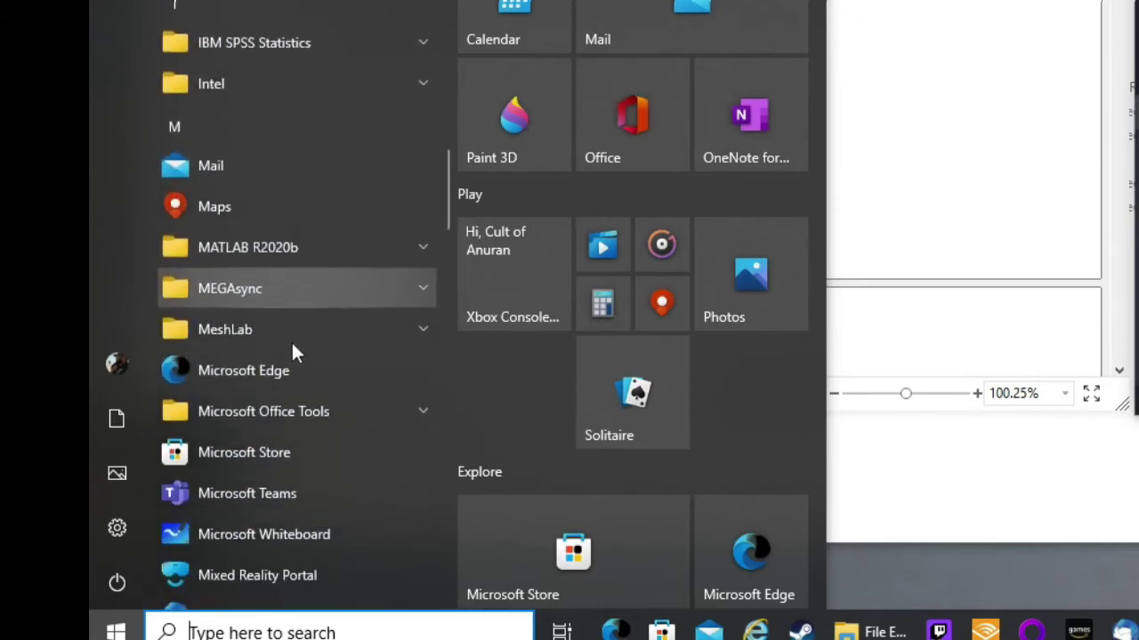
scroll(296, 354, down, 7)
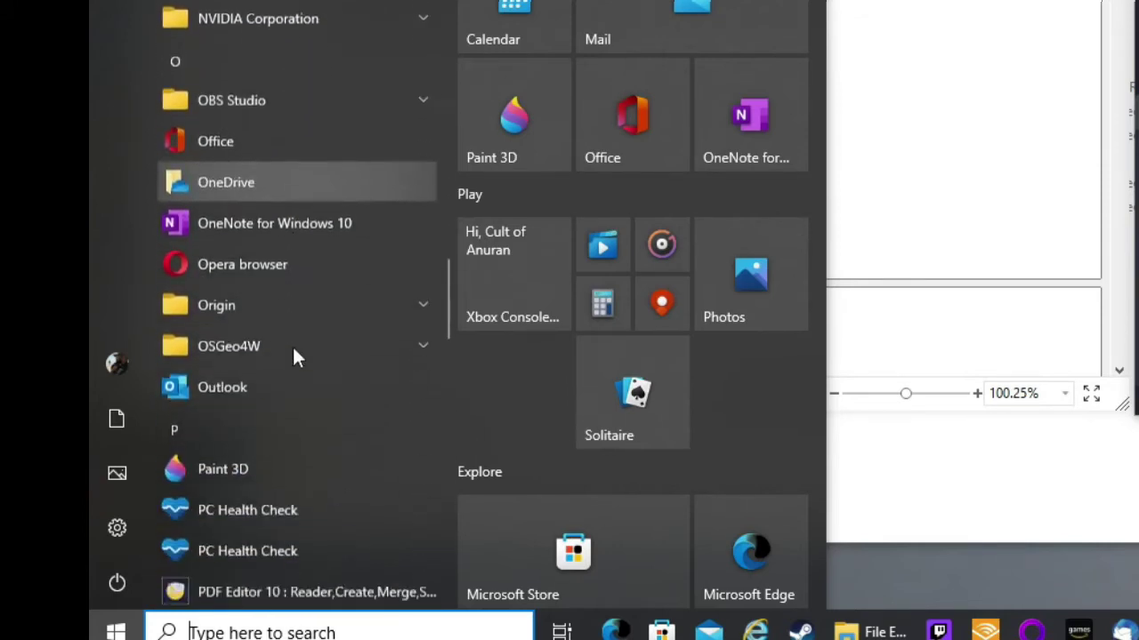
scroll(296, 359, down, 3)
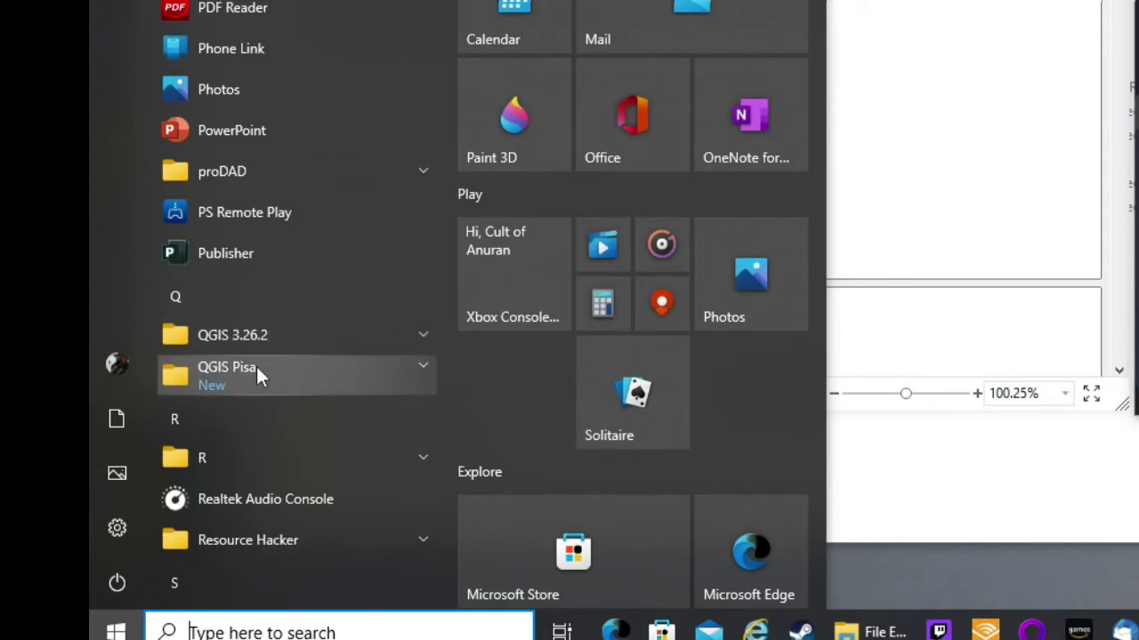
click(256, 367)
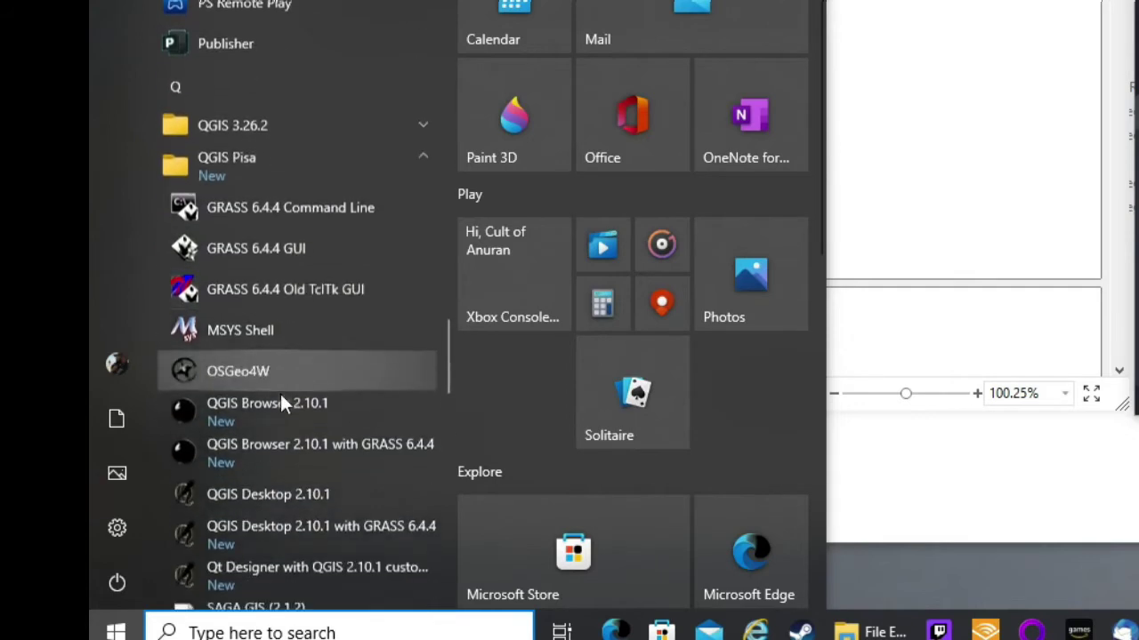
scroll(259, 400, down, 2)
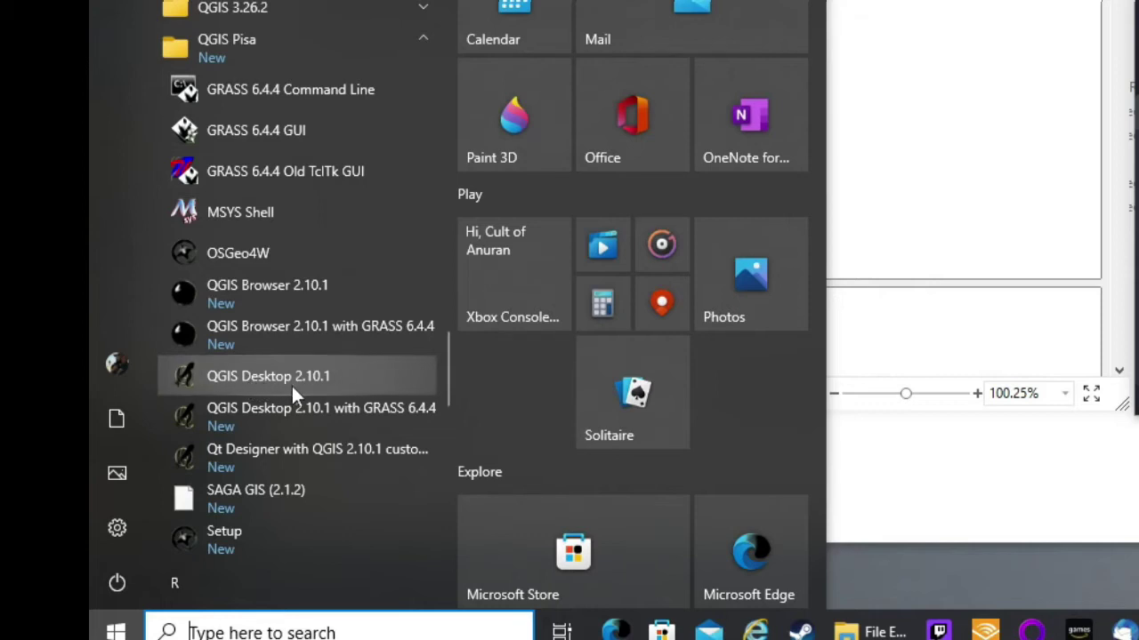
click(231, 10)
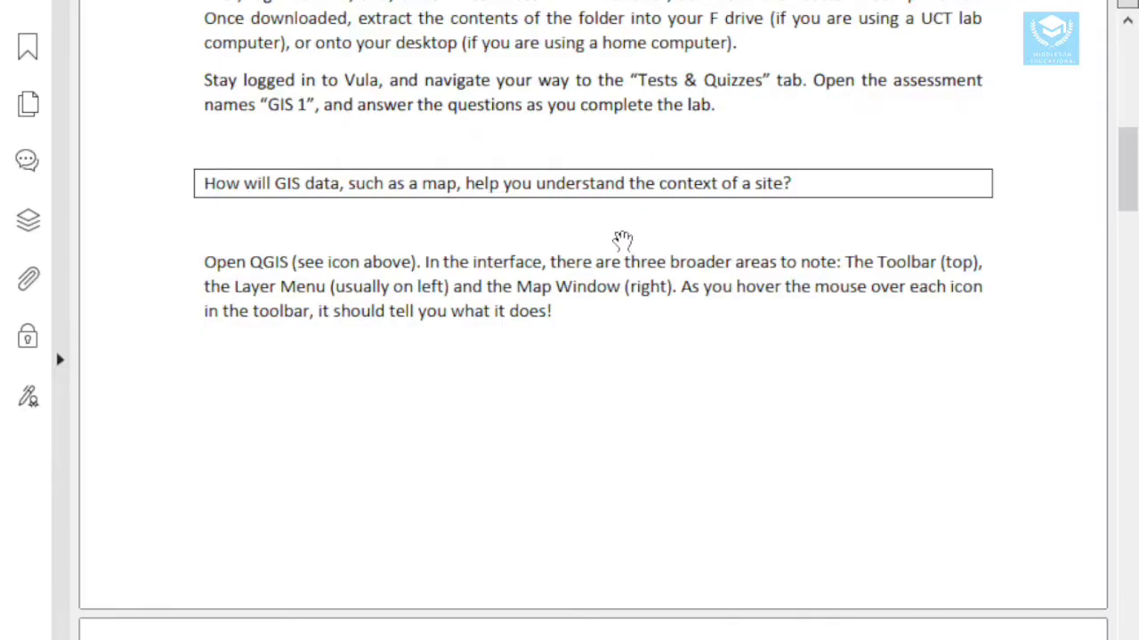
- Switch to the PDF handout and read from the QGIS interface overview to the Project Properties instructions
scroll(620, 229, down, 5)
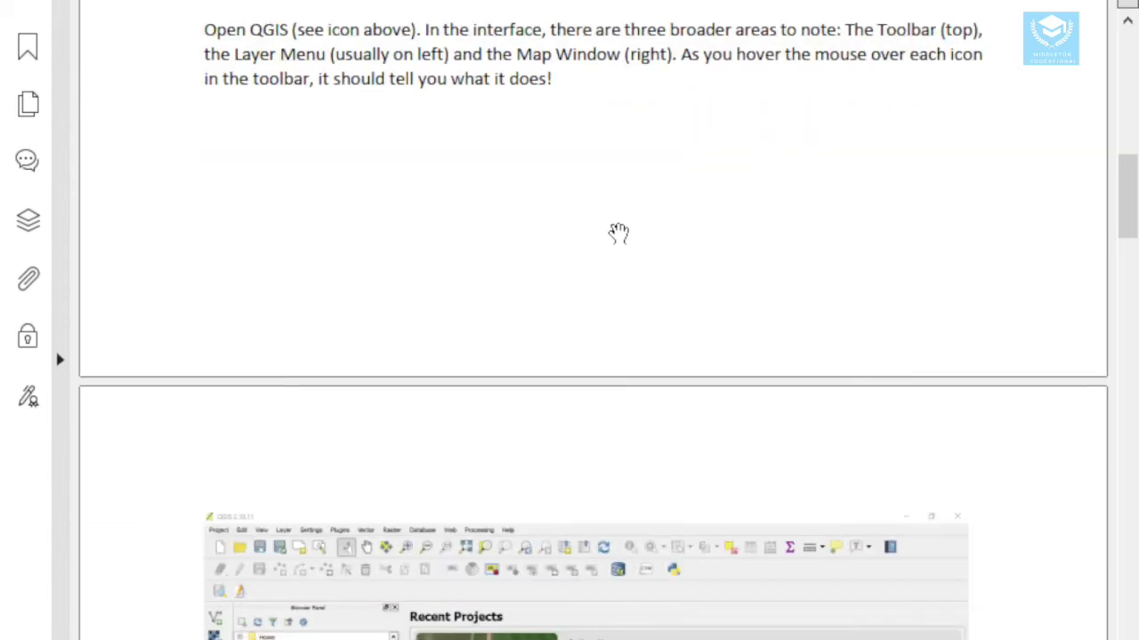
scroll(618, 234, down, 1)
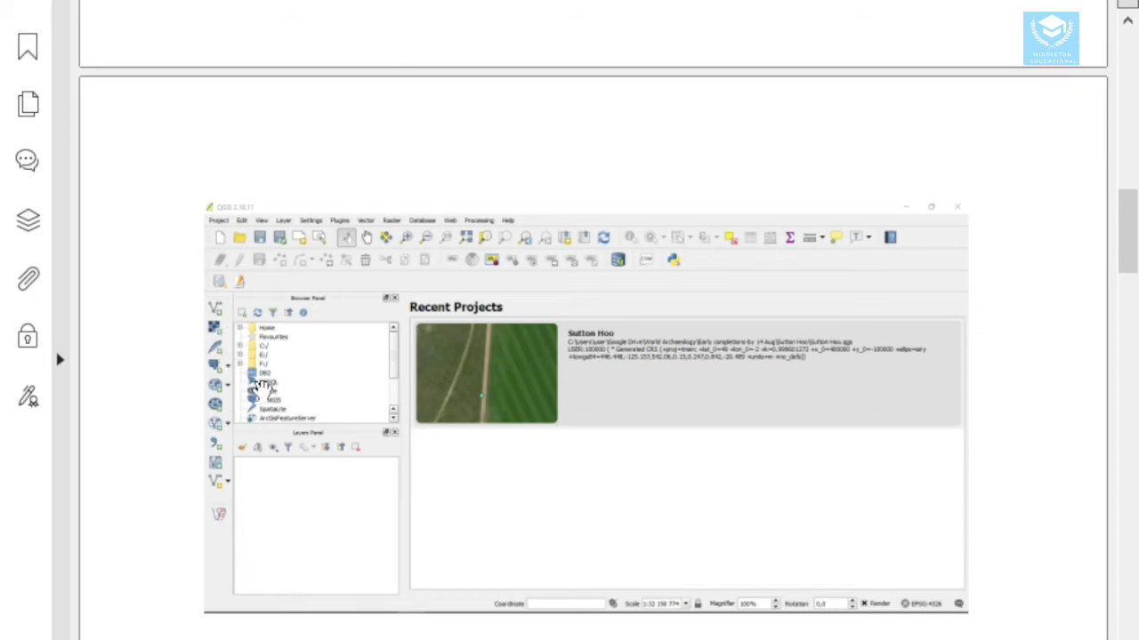
scroll(262, 391, down, 3)
scroll(262, 391, down, 5)
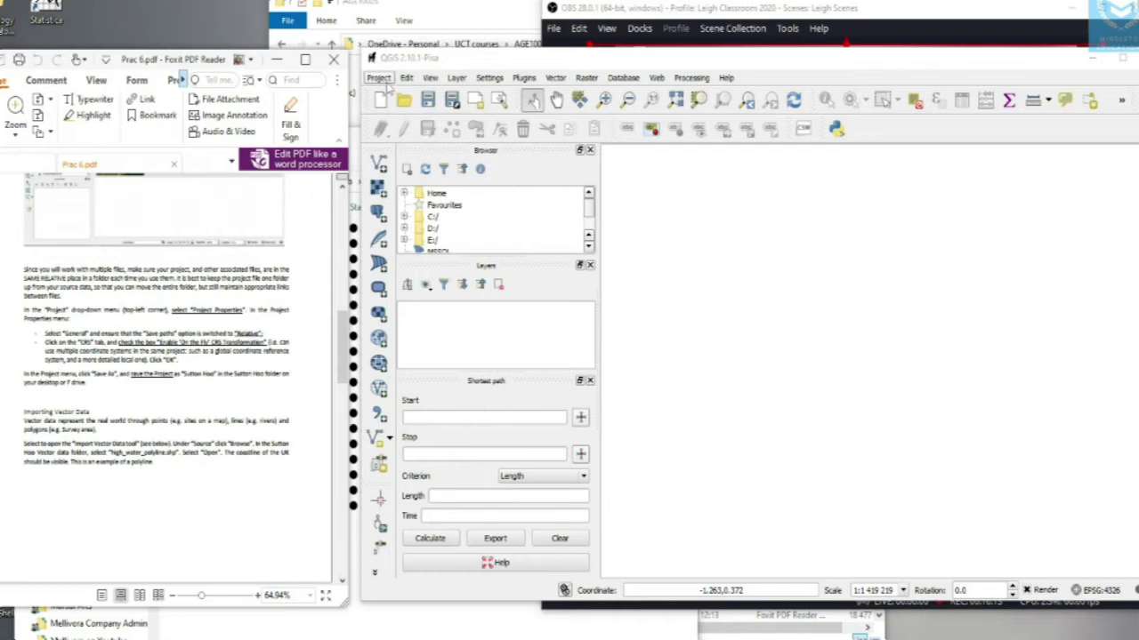
- Switch to QGIS and enable 'on the fly' CRS transformation in the Project Properties
click(381, 80)
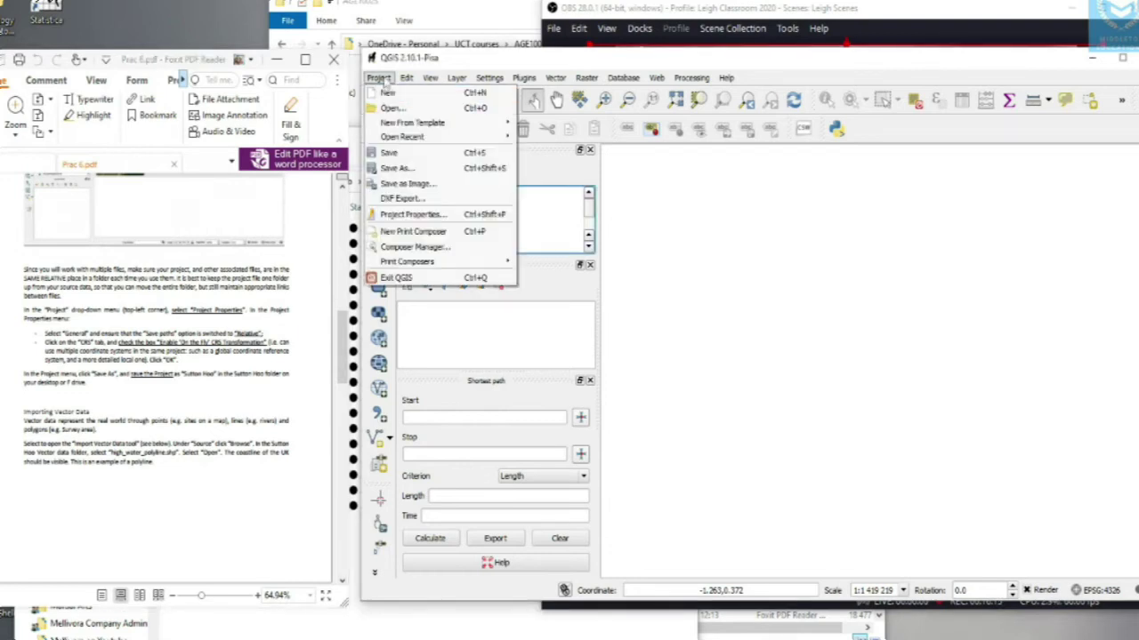
click(404, 215)
drag(800, 286, 647, 39)
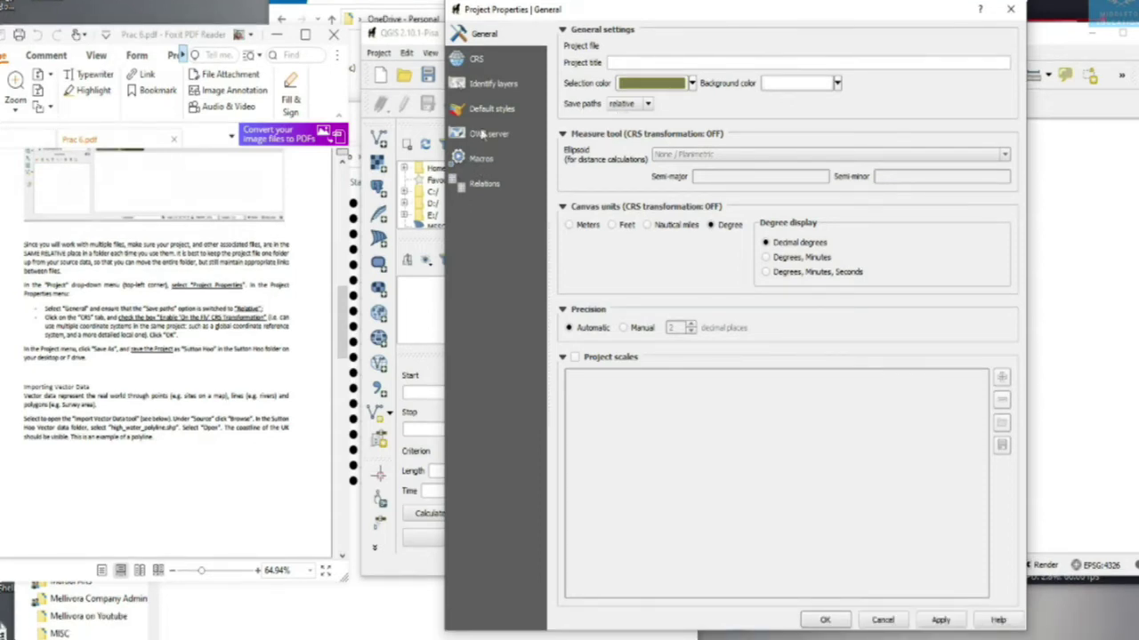
click(471, 58)
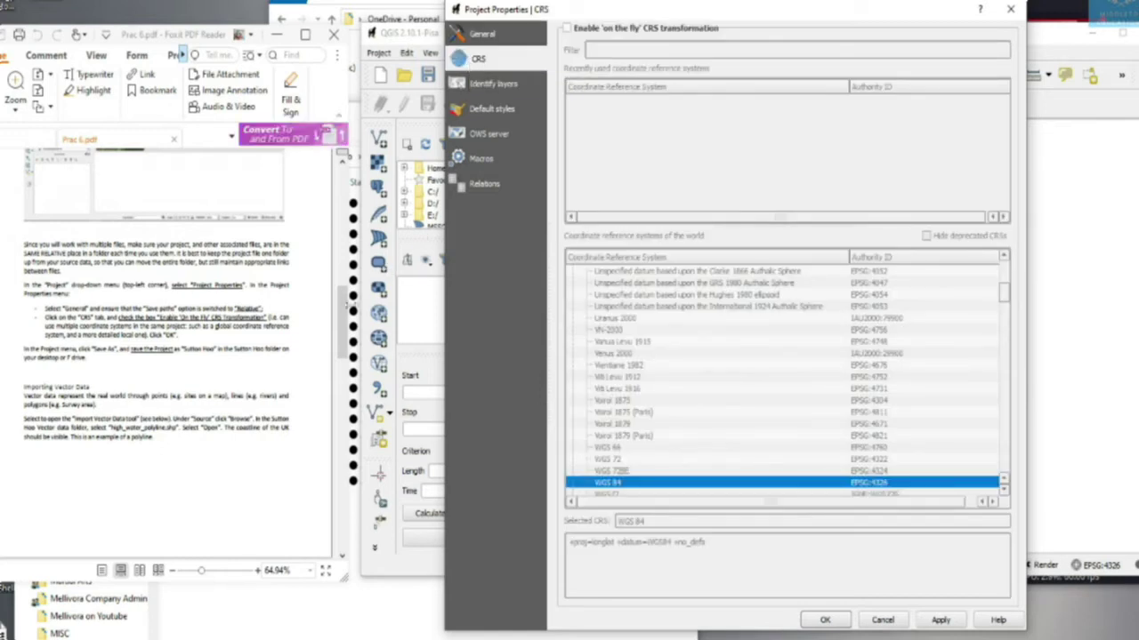
click(572, 29)
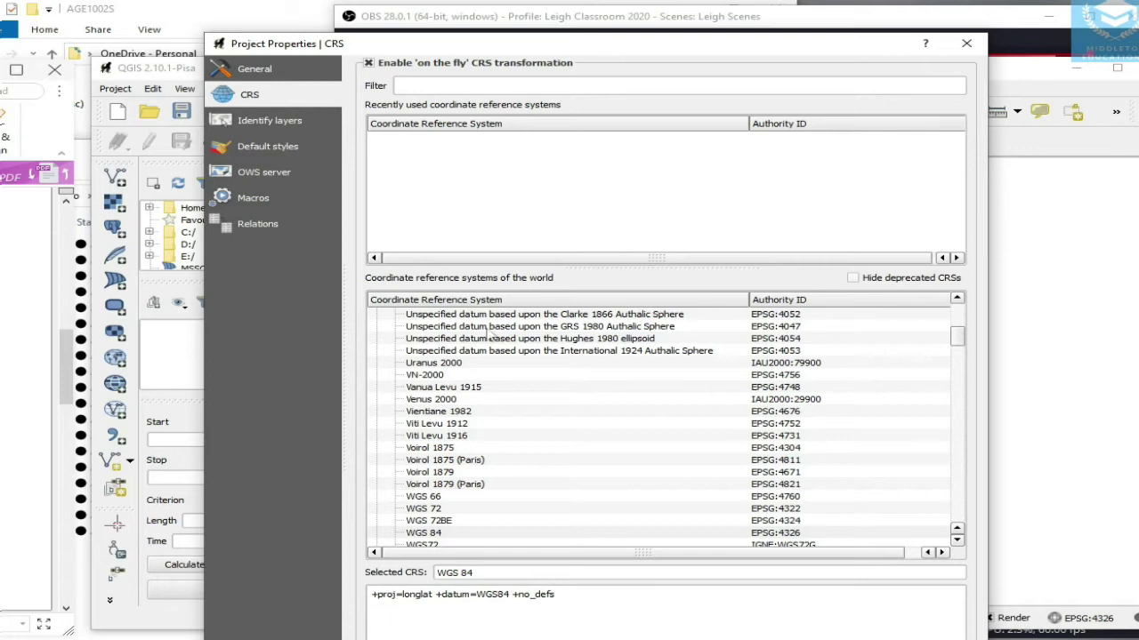
- Set the project's coordinate reference system to WGS 84 (EPSG:4326) and apply the project properties
scroll(453, 399, down, 4)
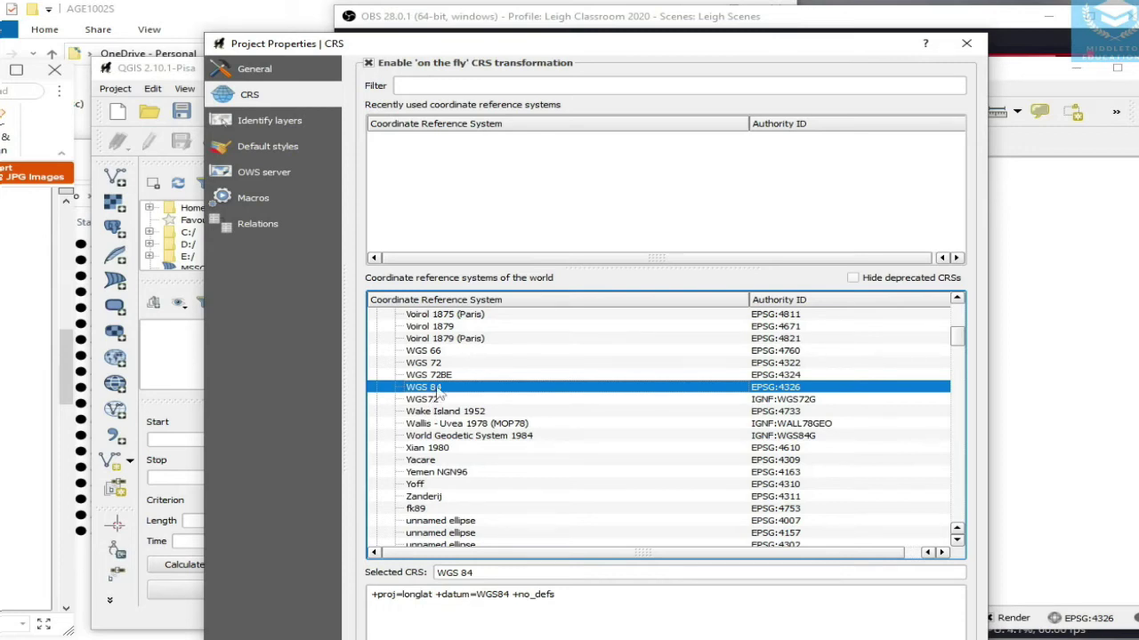
scroll(439, 394, up, 10)
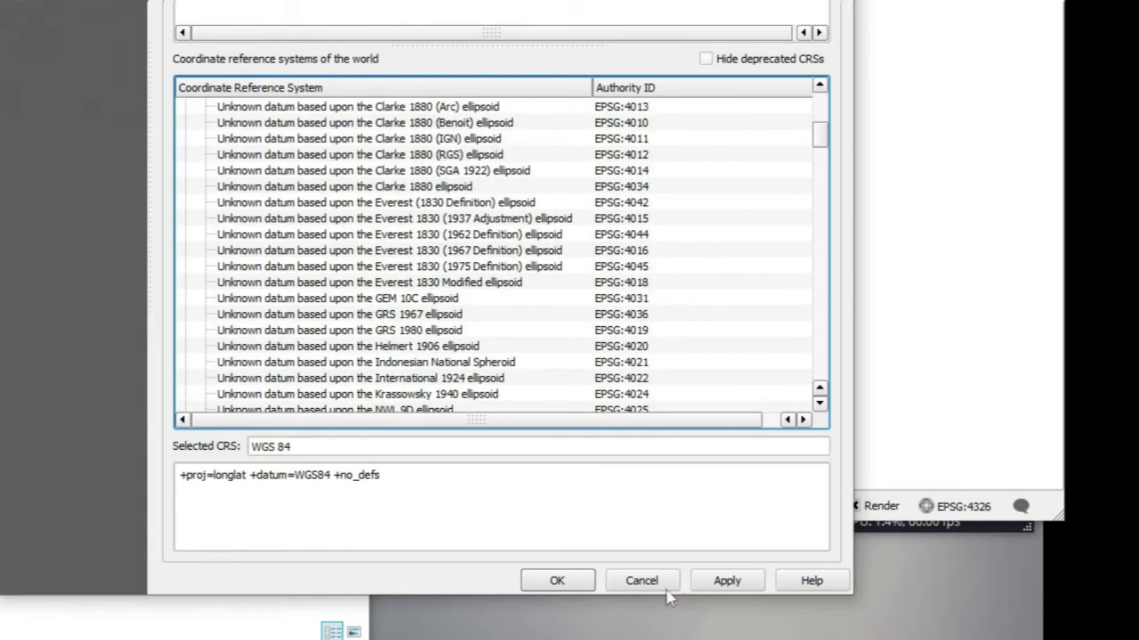
click(725, 581)
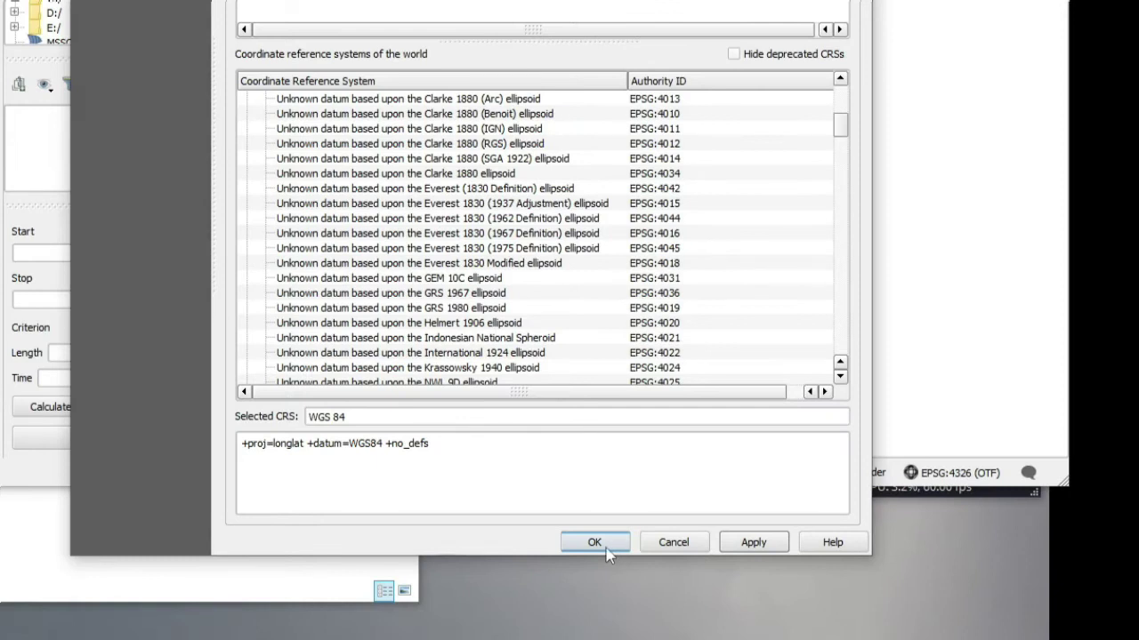
click(594, 543)
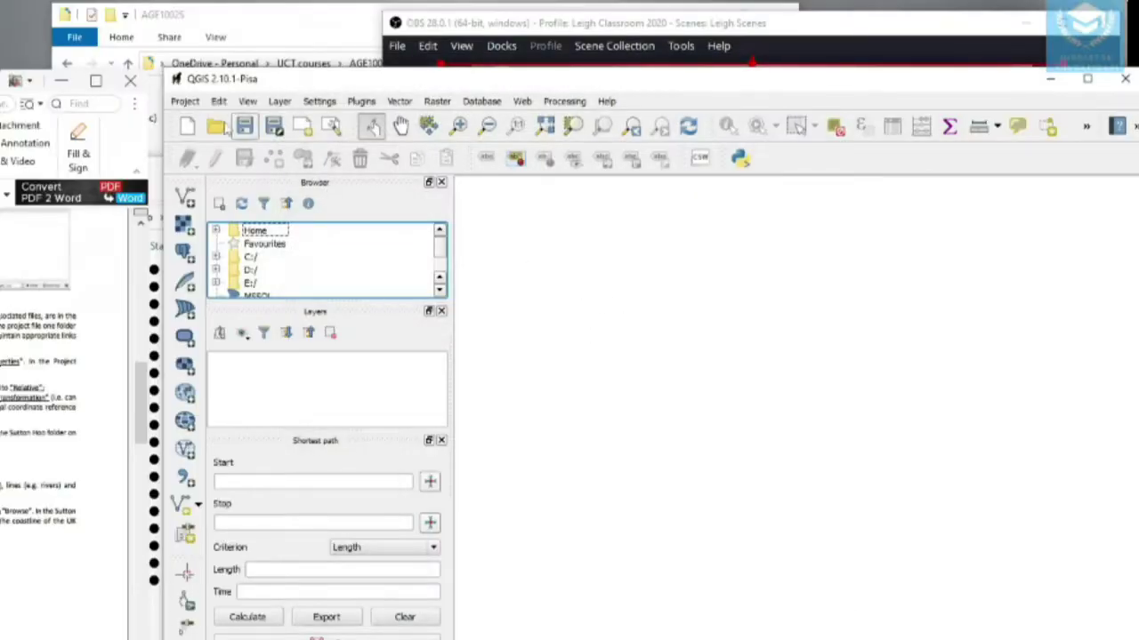
- Save the project as "Suttoon Hoo Prac 6 Youtube" in the Sutton Hoo Vector Data folder
click(188, 105)
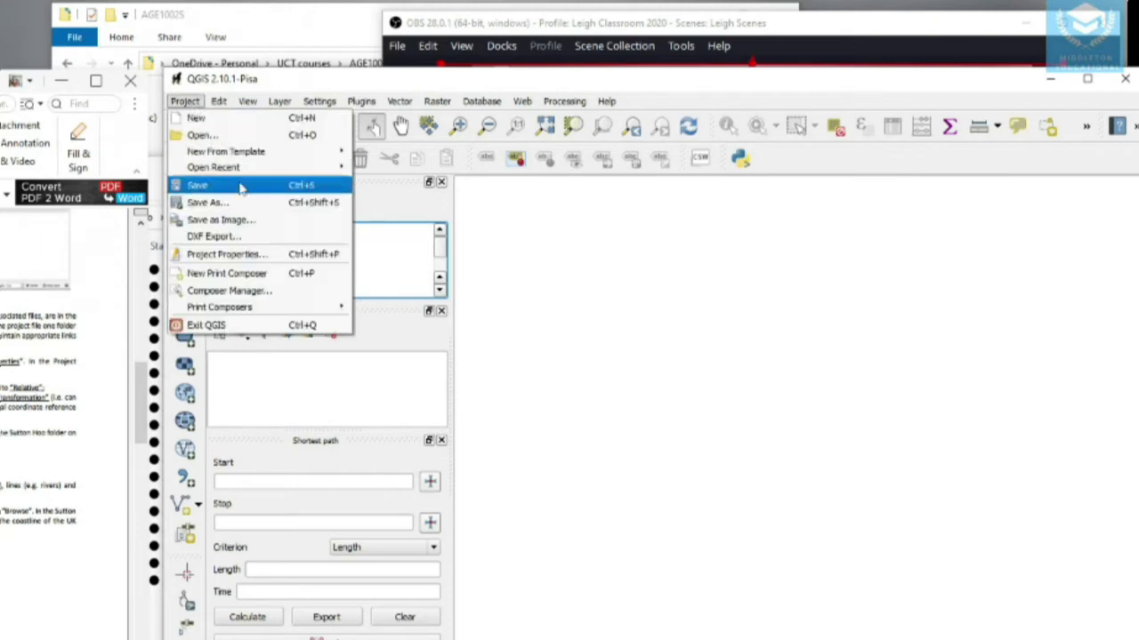
click(229, 210)
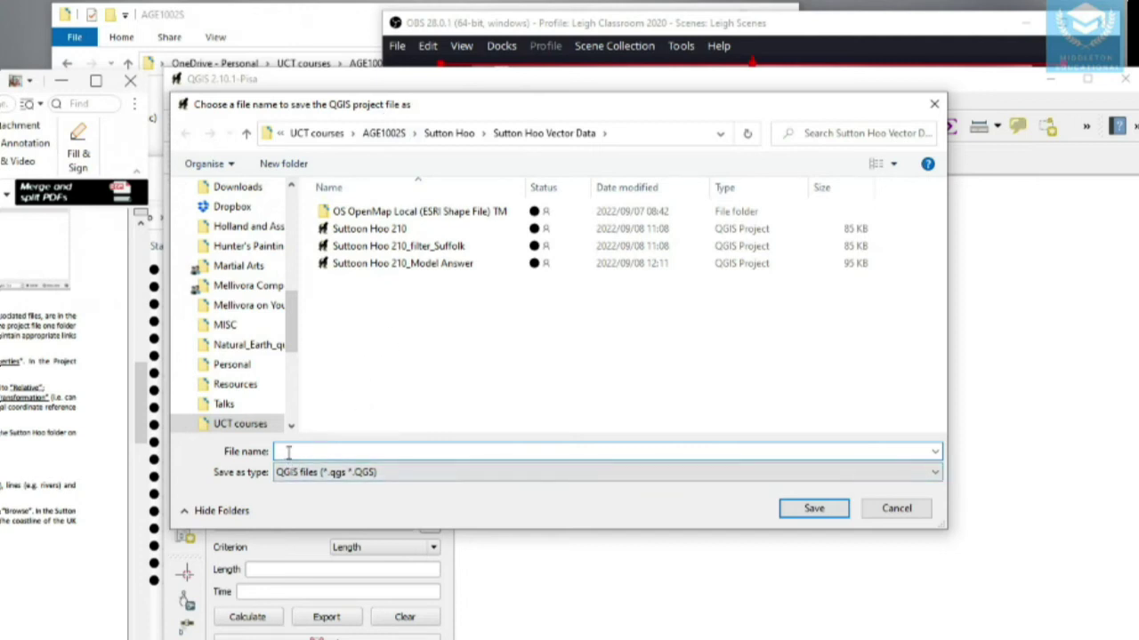
text(Suttoon Hoo Prac 6 Youtube)
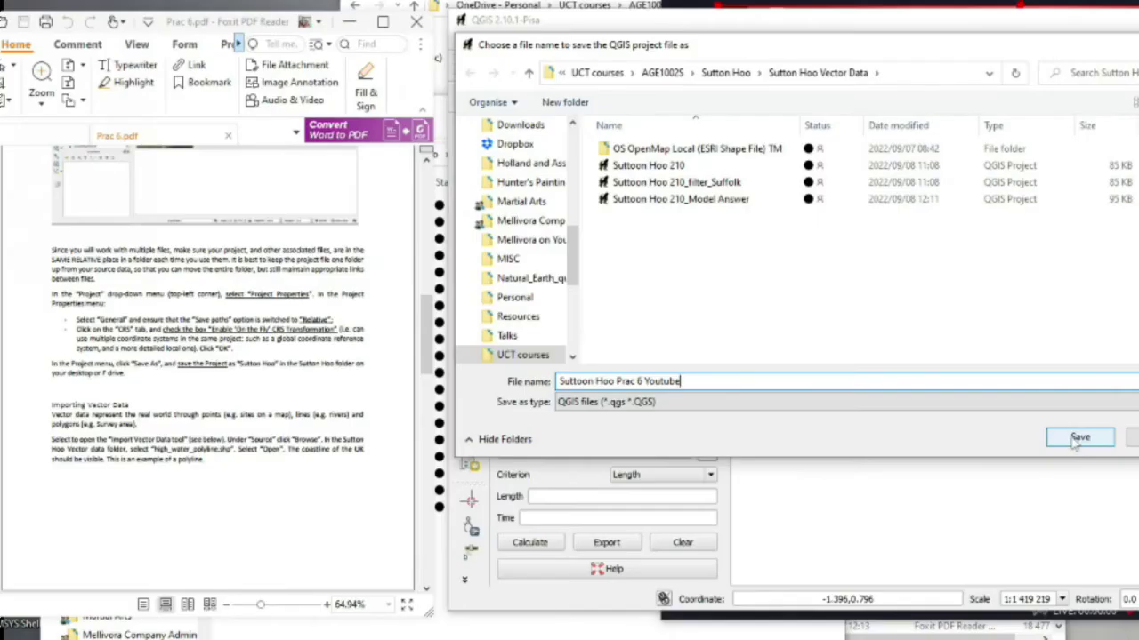
click(1078, 439)
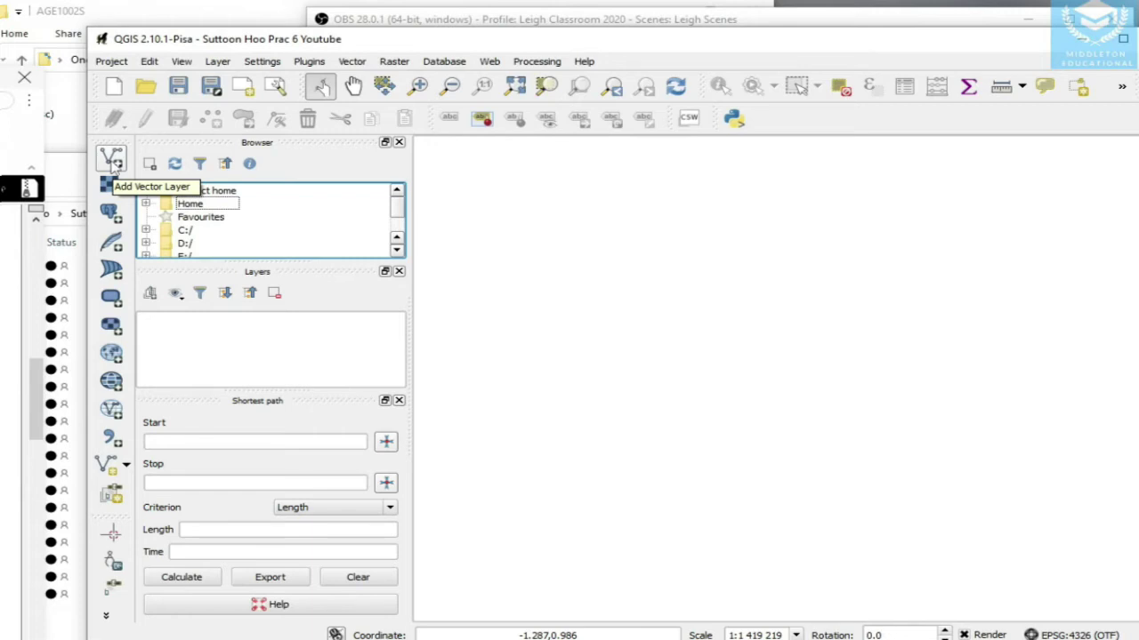
- Add high_water_polyline.shp from the Sutton Hoo Vector Data folder as a vector layer
click(114, 166)
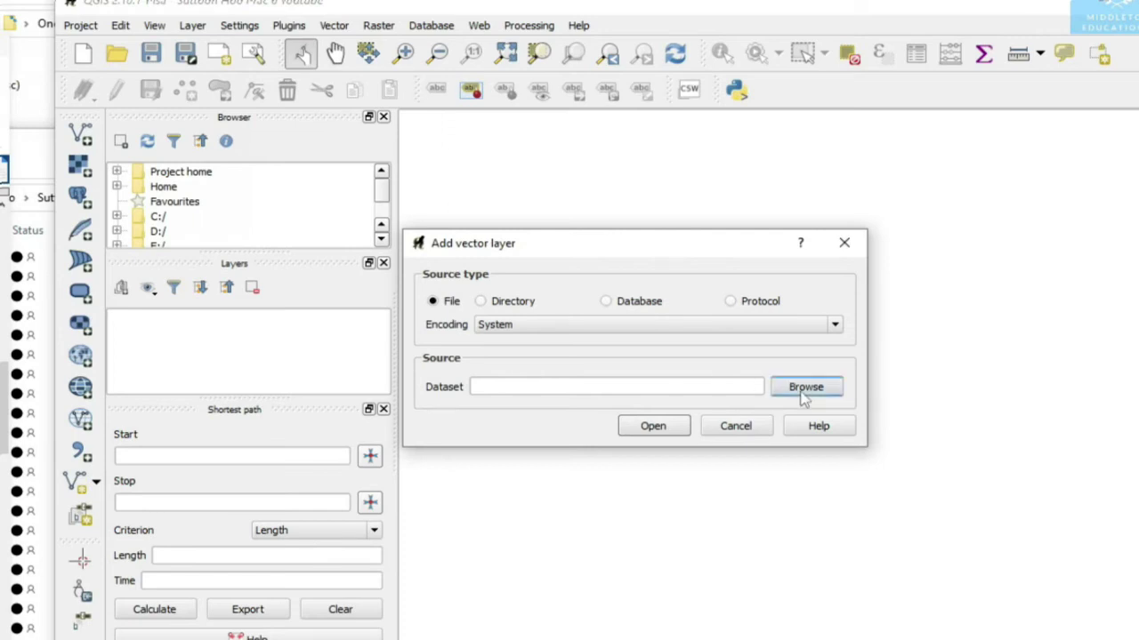
click(803, 396)
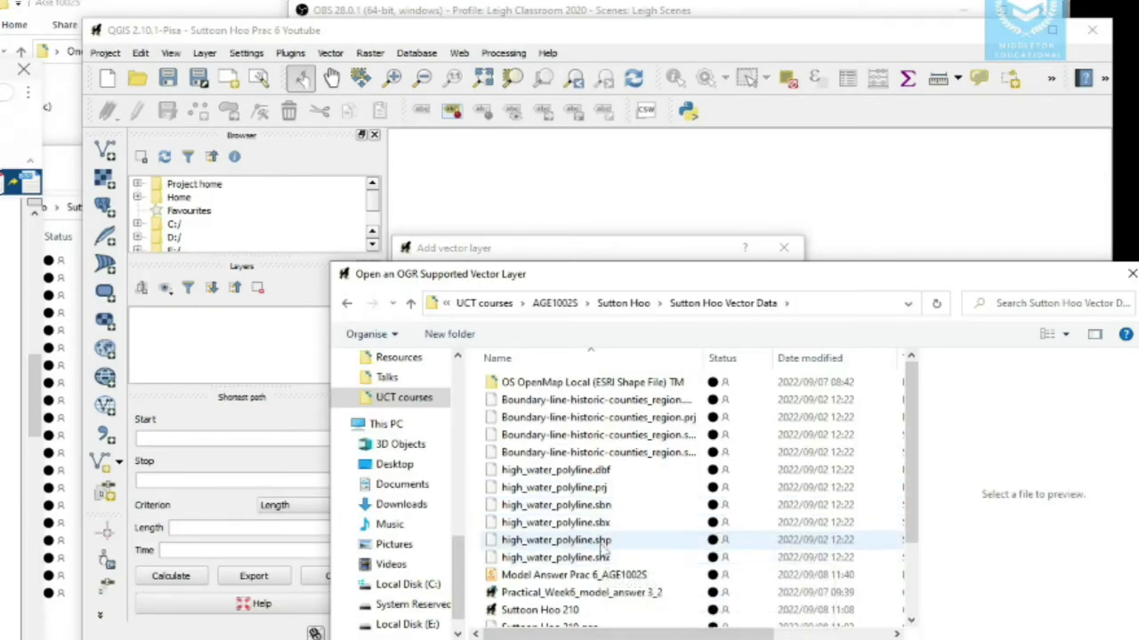
click(569, 540)
double_click(569, 540)
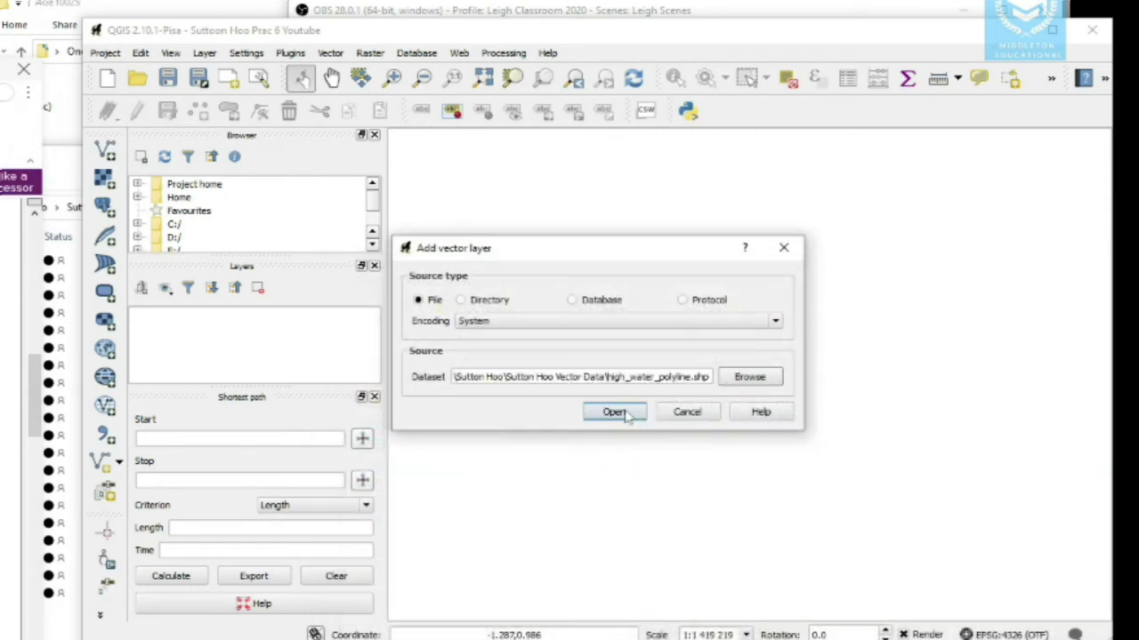
click(615, 413)
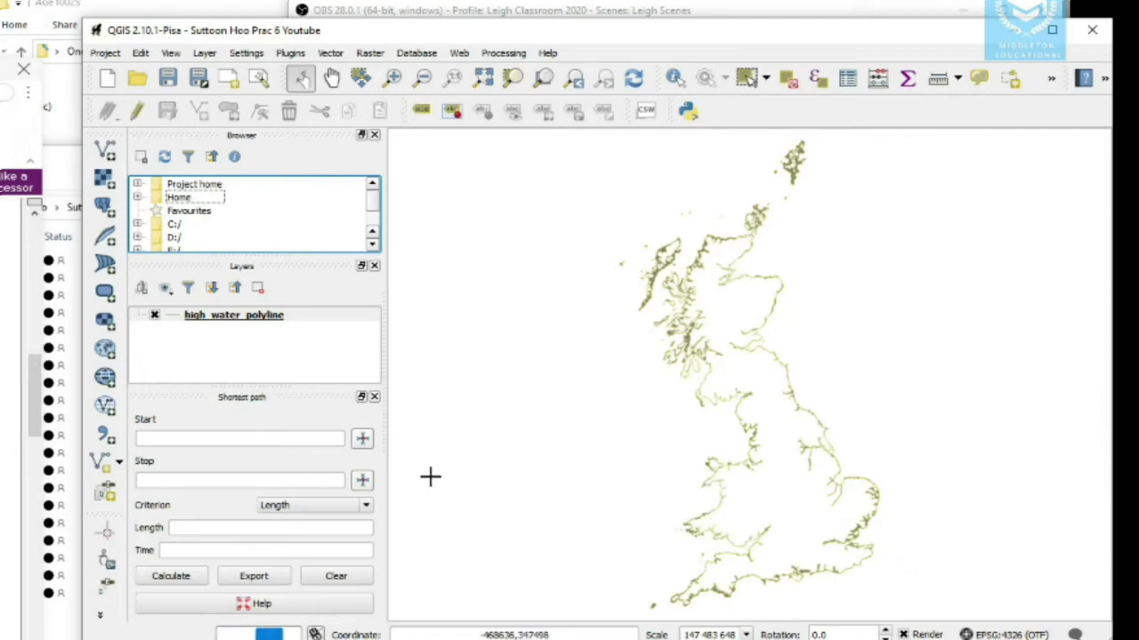
- Change the high_water_polyline layer's line colour to black and apply the style
click(177, 324)
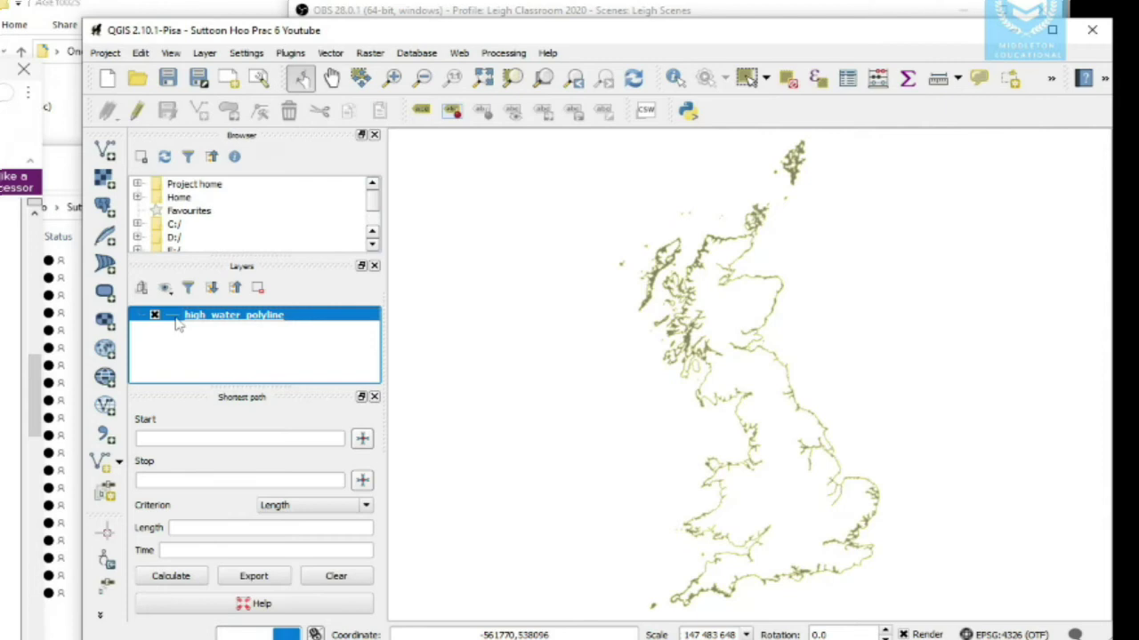
double_click(177, 324)
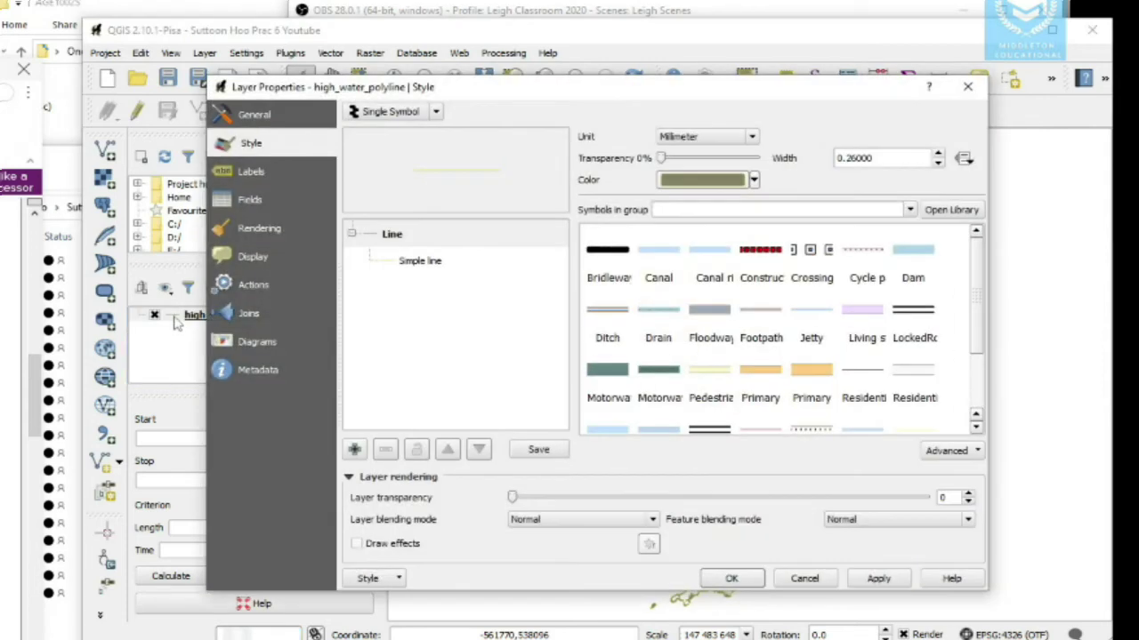
click(753, 180)
click(669, 218)
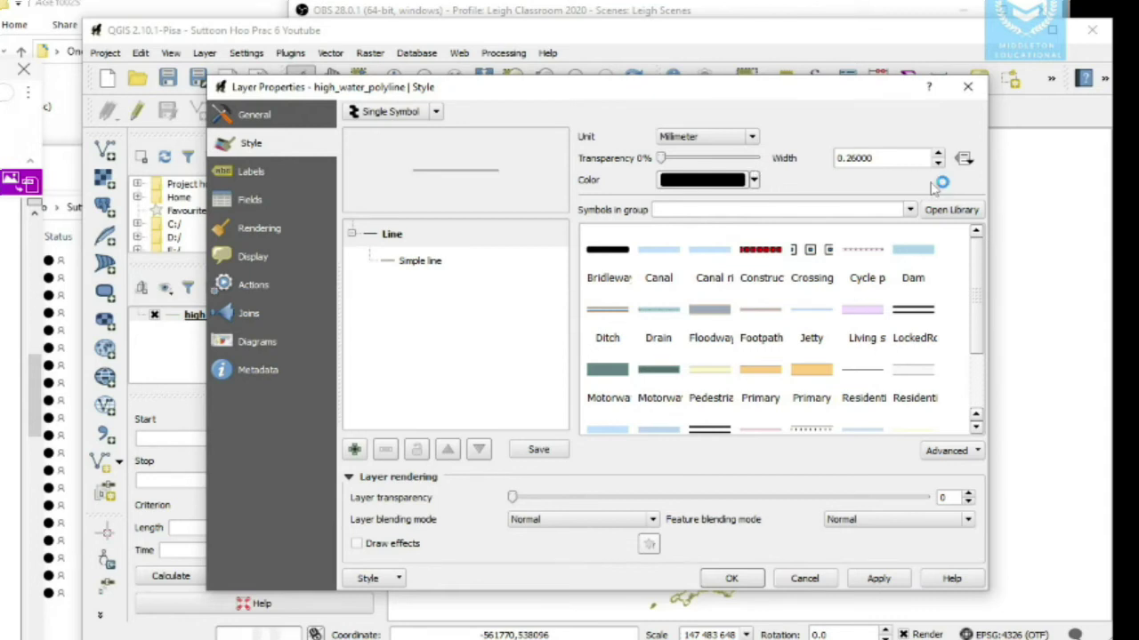
scroll(937, 161, up, 7)
scroll(939, 162, down, 8)
scroll(939, 158, up, 1)
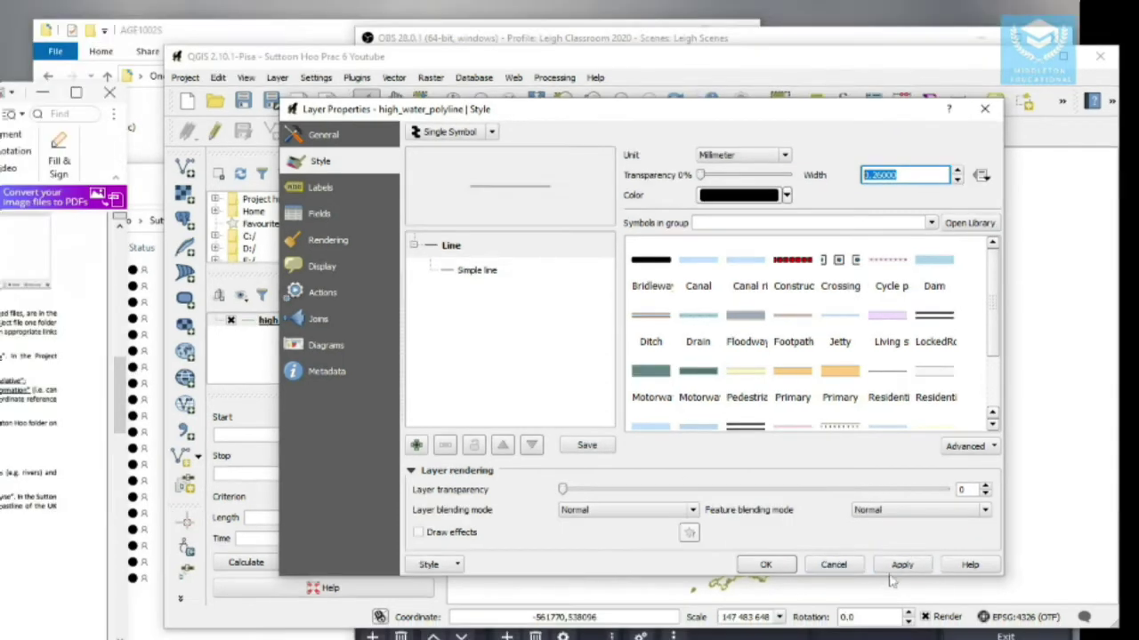
click(881, 579)
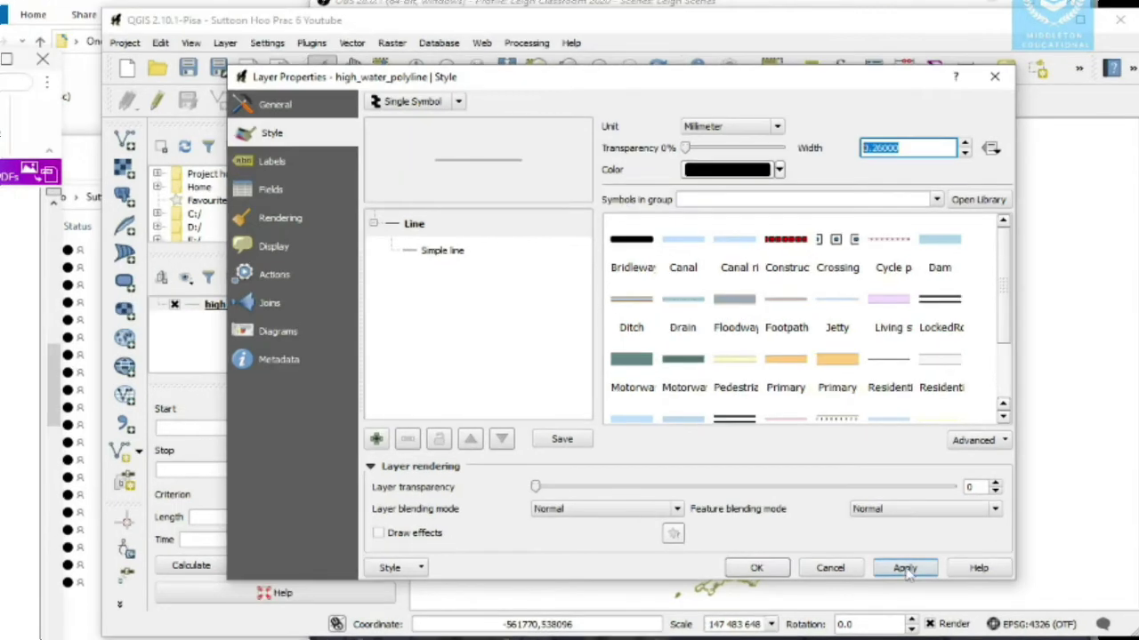
click(756, 568)
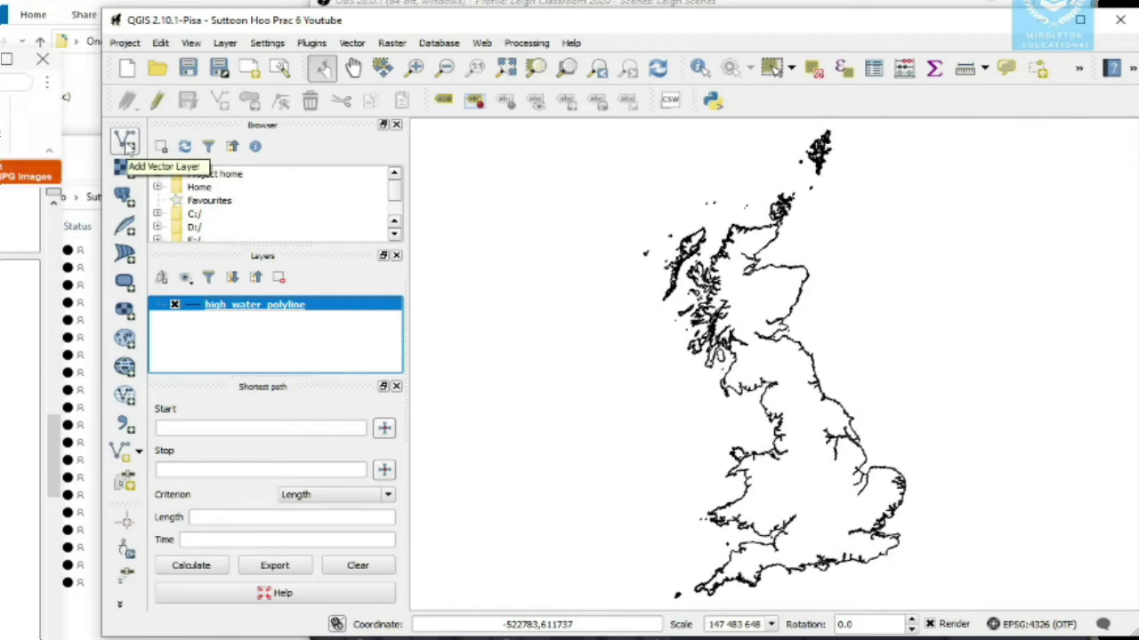
- Open The Defence of Britain Project file from the Sutton Hoo Vector Data folder as a new vector layer source
click(127, 145)
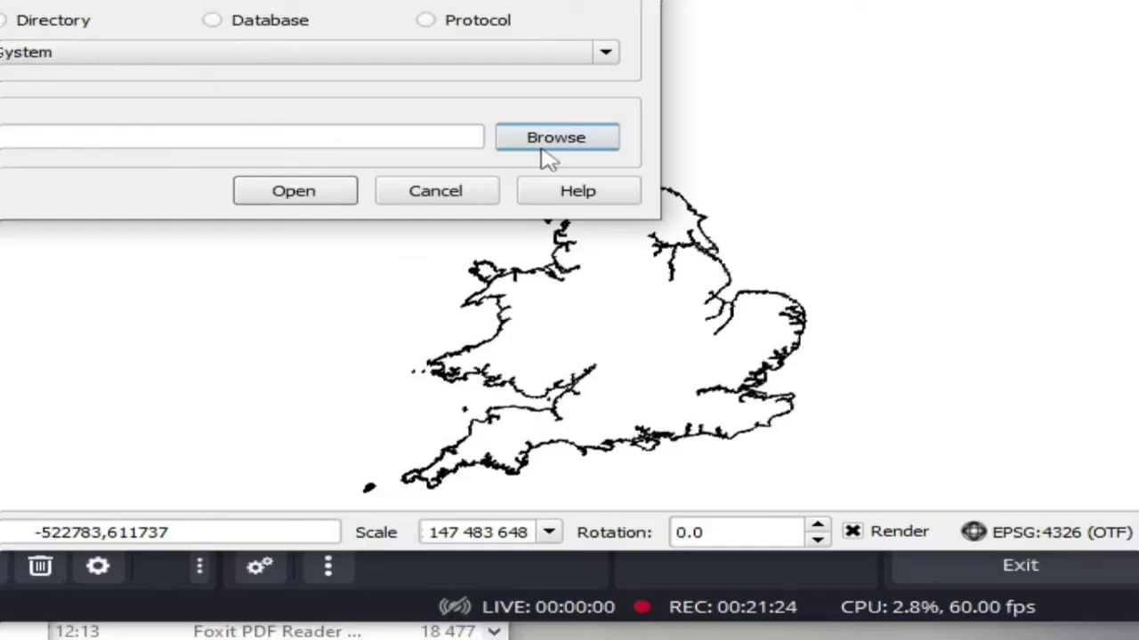
click(551, 153)
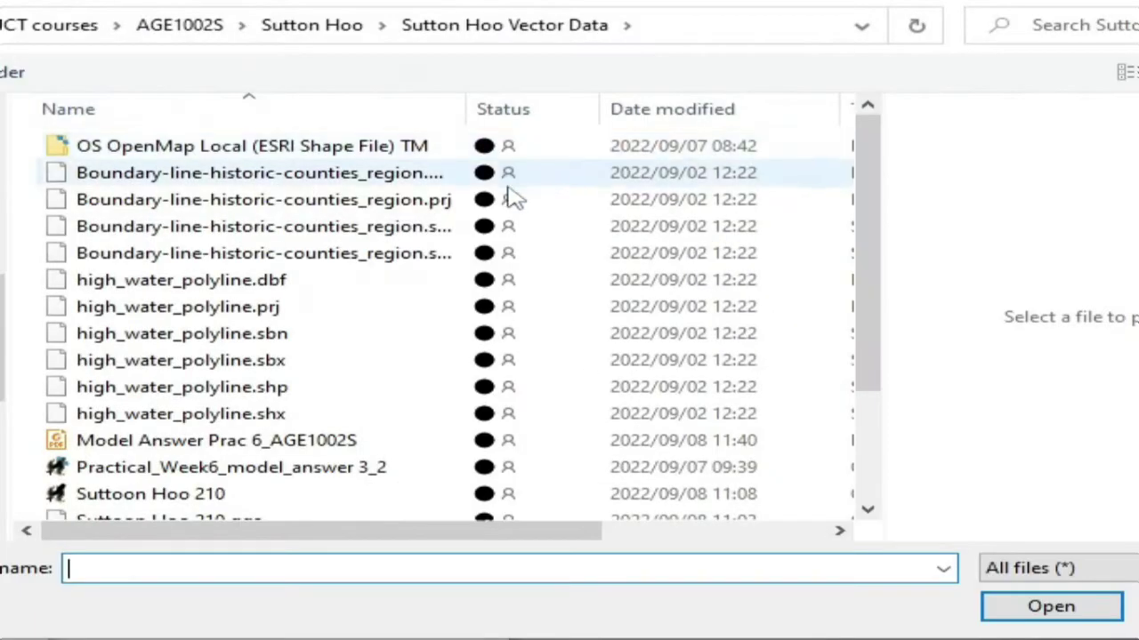
scroll(317, 292, down, 1)
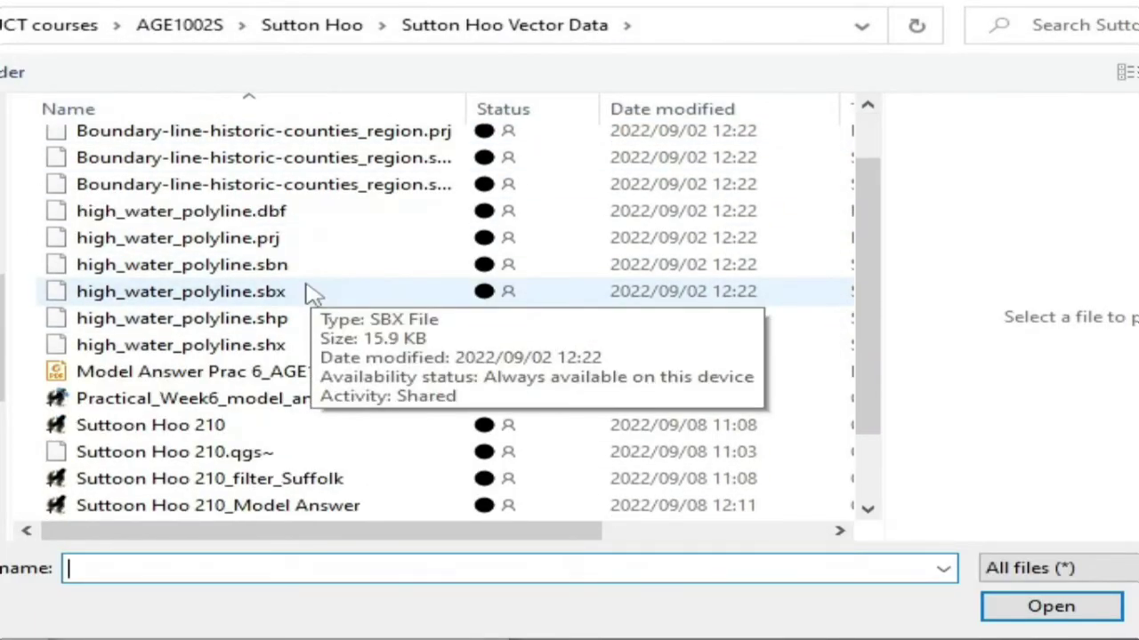
scroll(311, 296, up, 1)
scroll(311, 297, down, 2)
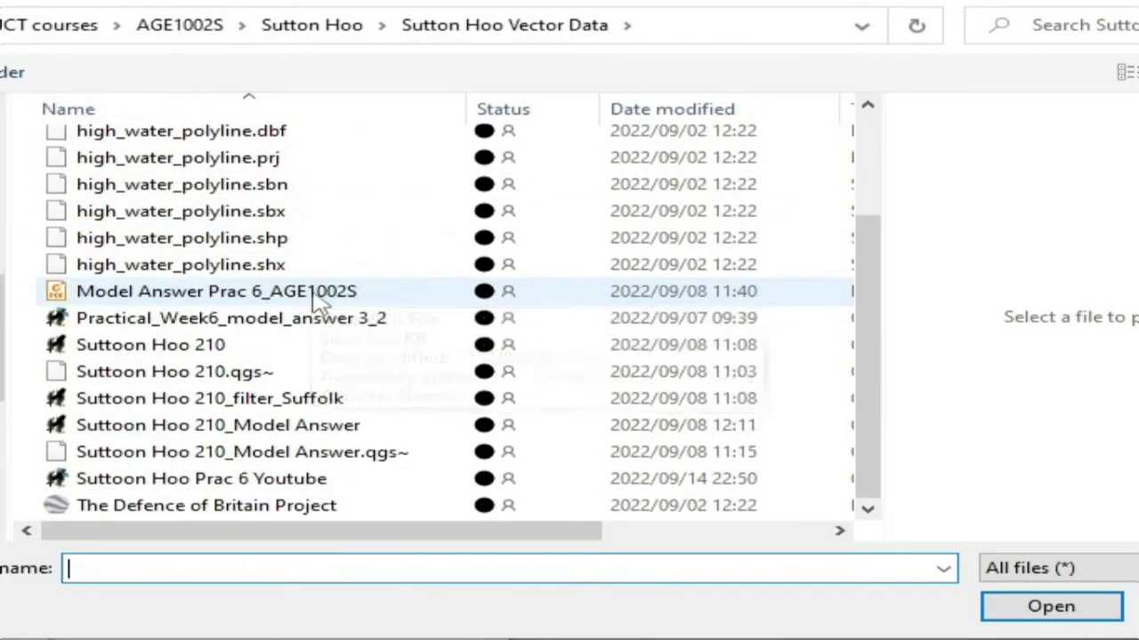
click(320, 514)
click(1080, 608)
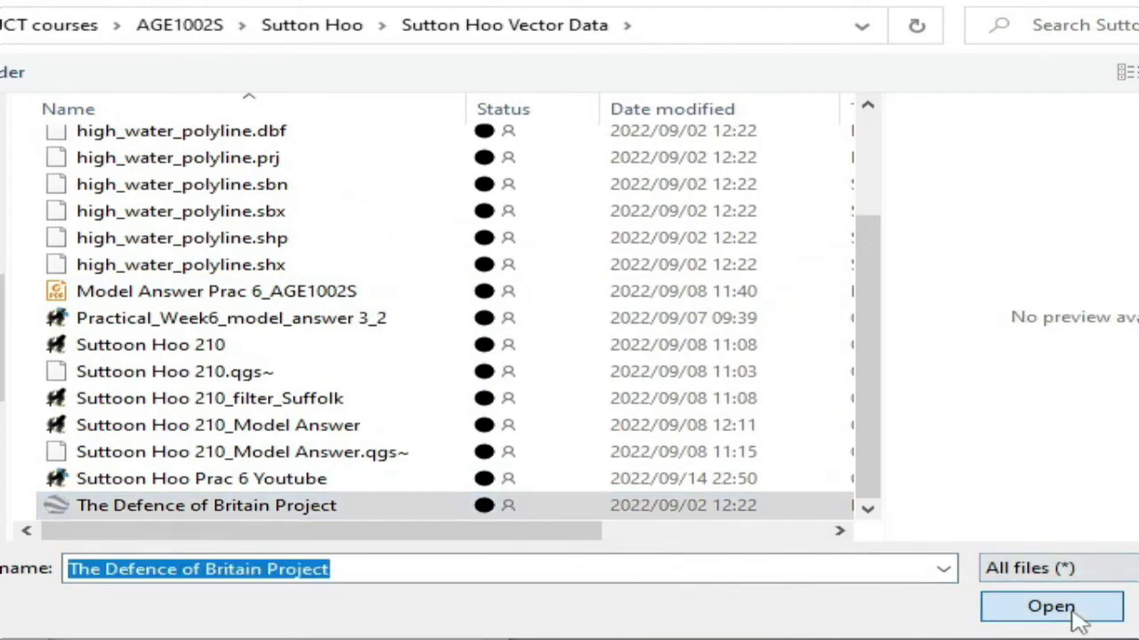
click(315, 198)
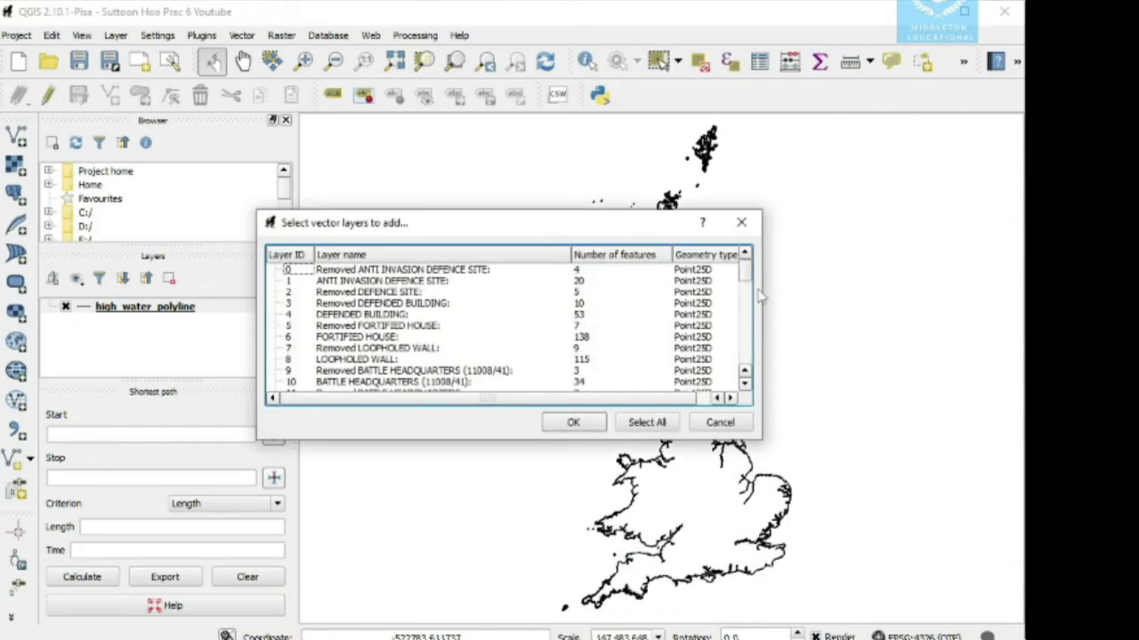
- Add the sublayers Removed PILLBOX (TYPE FW3/22) and Removed PILLBOX (TYPE FW3/23) to the map
drag(765, 308, 887, 341)
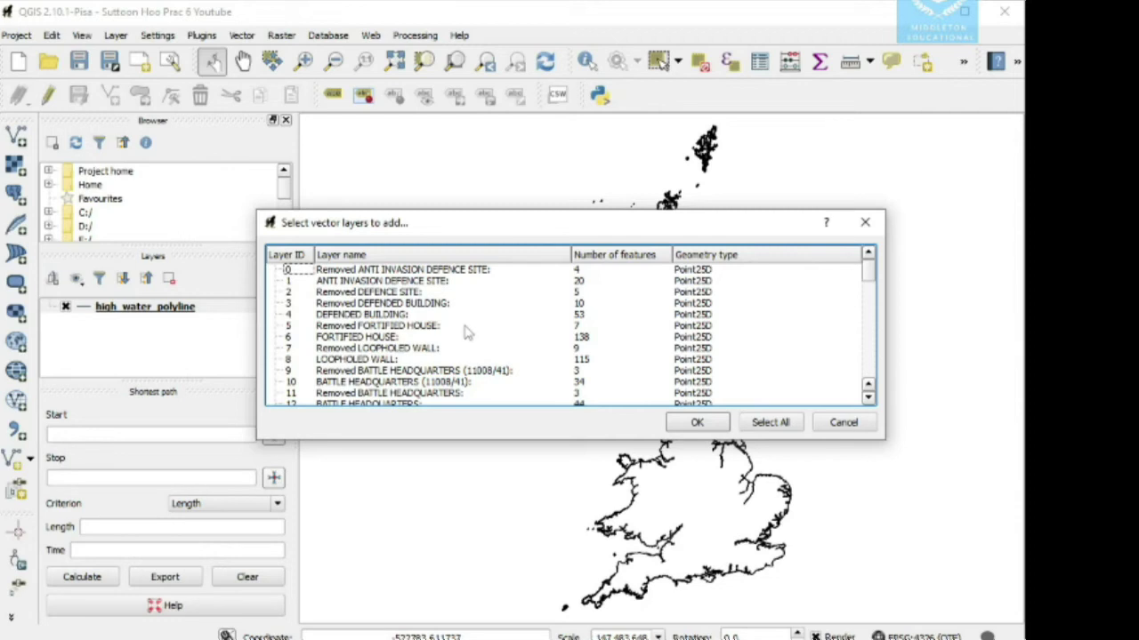
scroll(426, 370, down, 6)
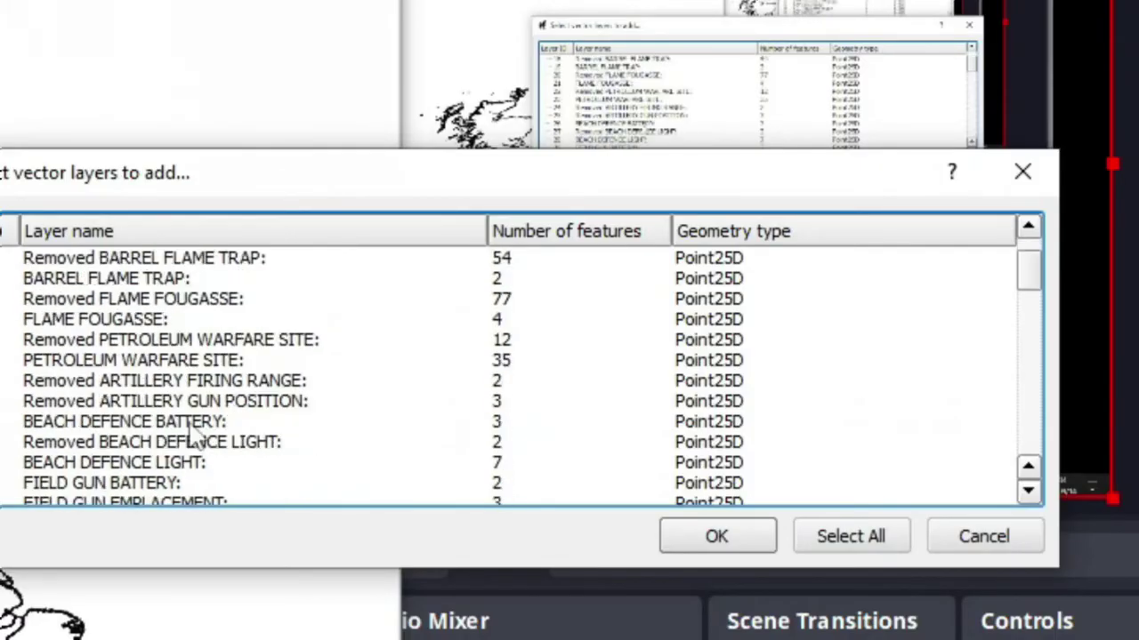
scroll(189, 431, down, 8)
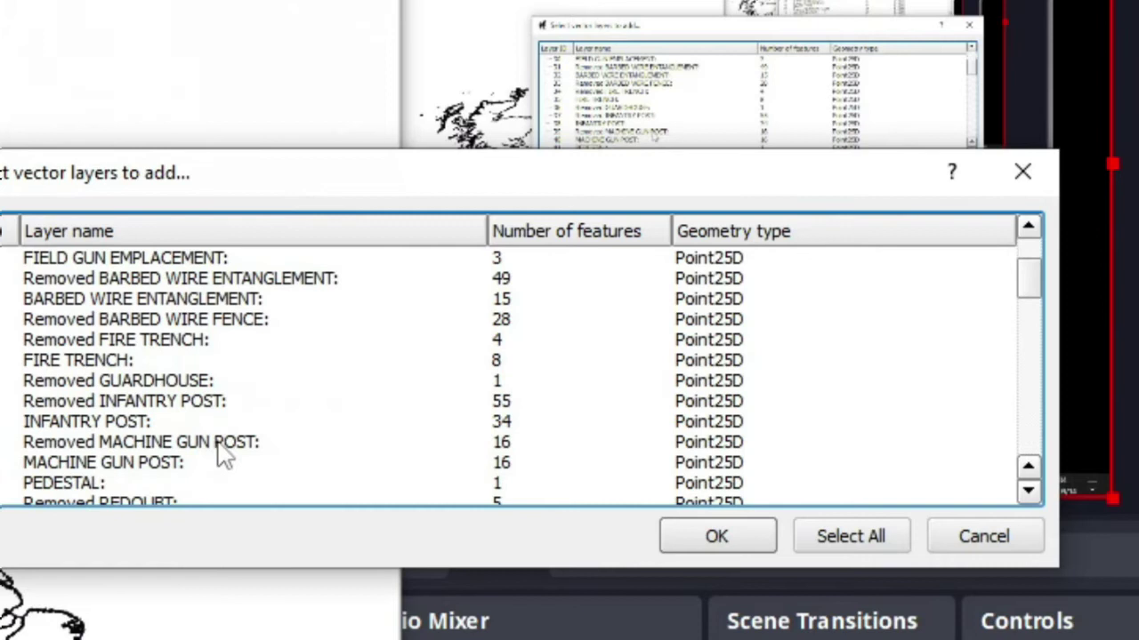
scroll(205, 440, down, 4)
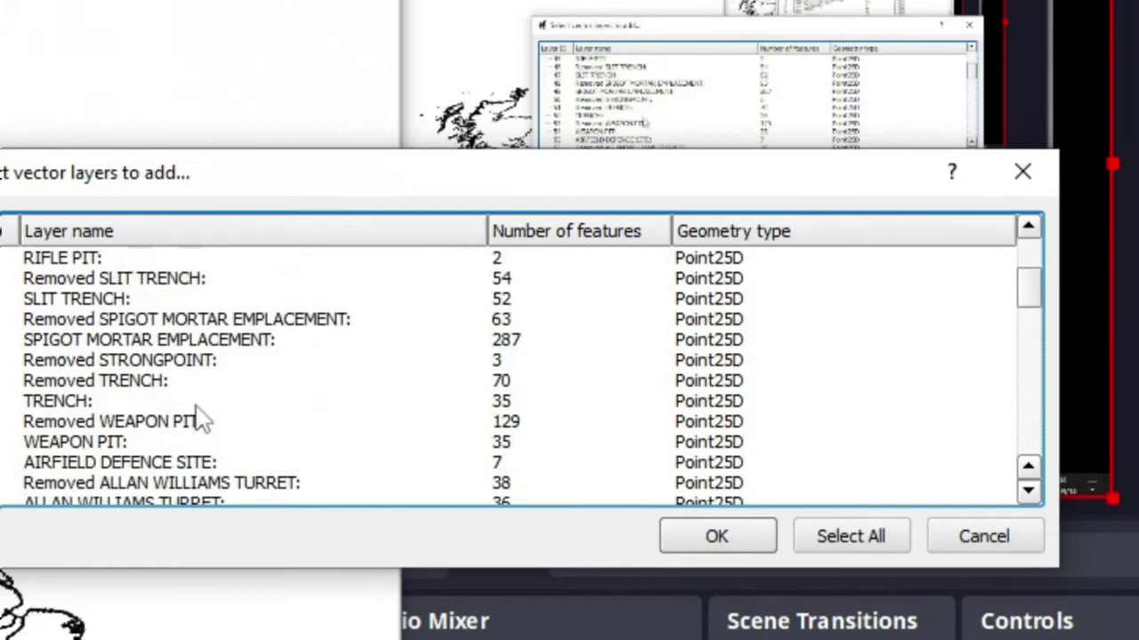
scroll(204, 440, down, 2)
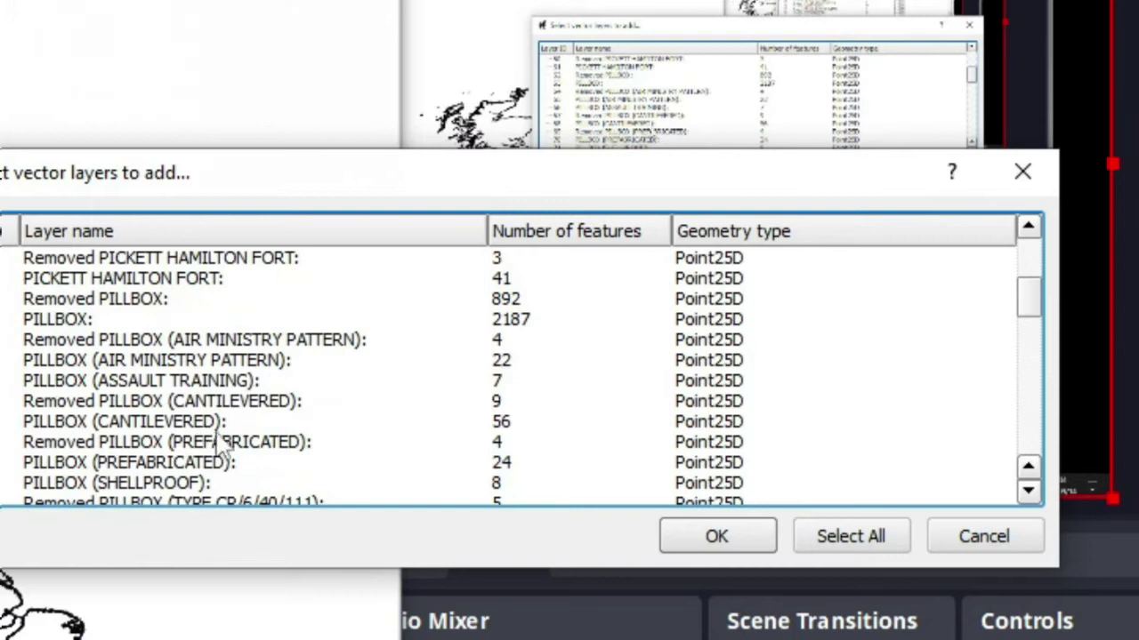
scroll(217, 454, down, 2)
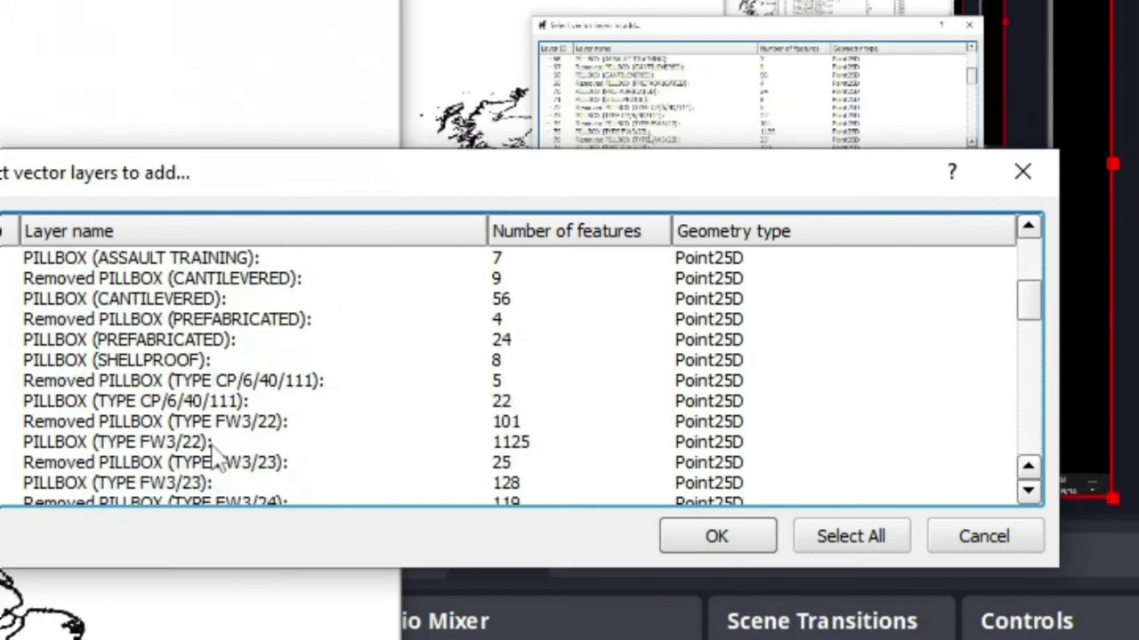
click(253, 427)
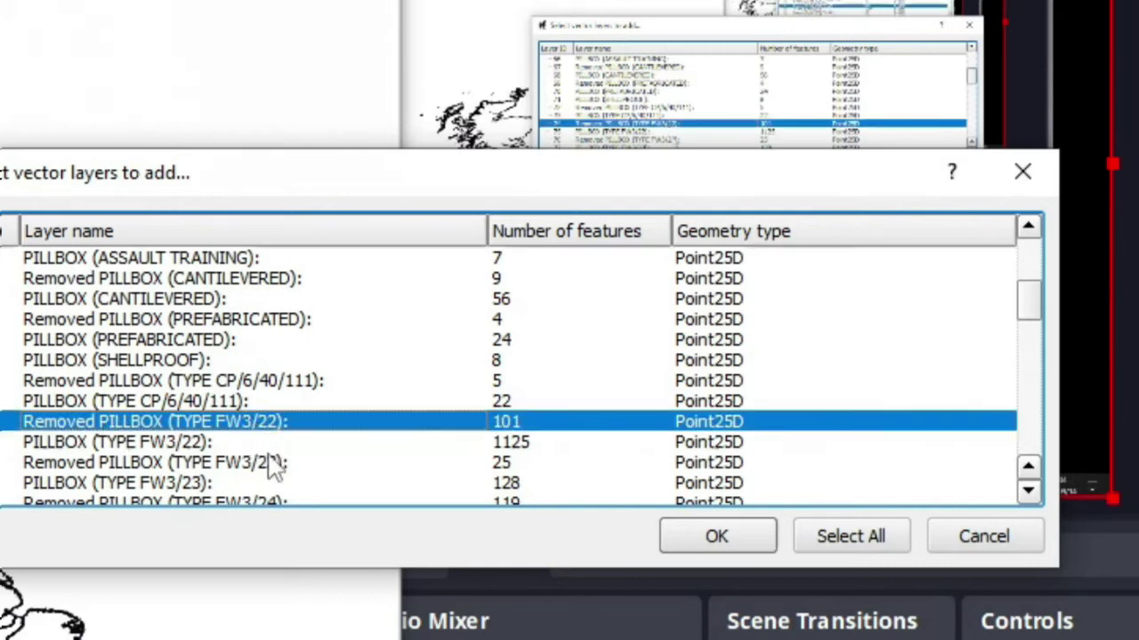
ctrl+click(236, 470)
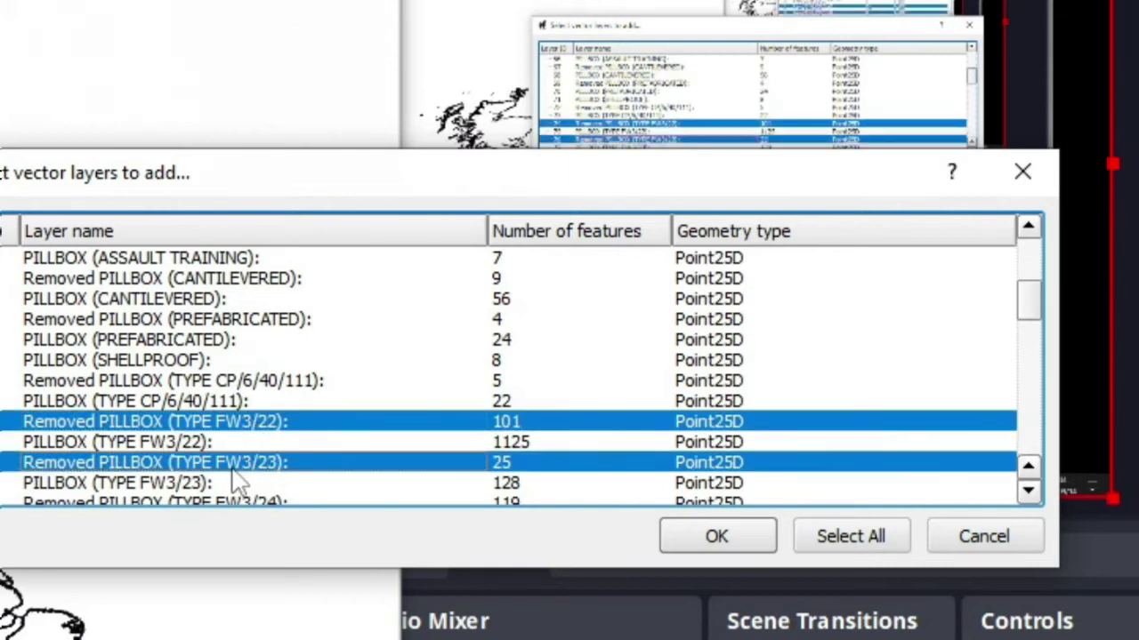
click(719, 538)
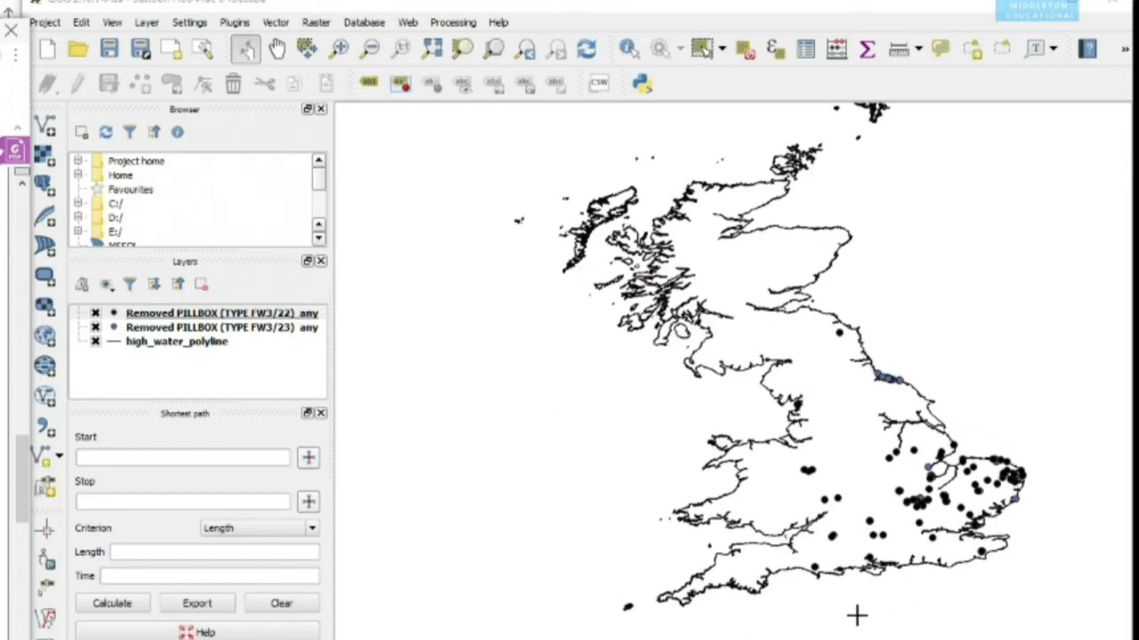
- Add Boundary-line-historic-counties_region.shp from the Sutton Hoo Vector Data folder as a vector layer and move it below all other layers
click(48, 127)
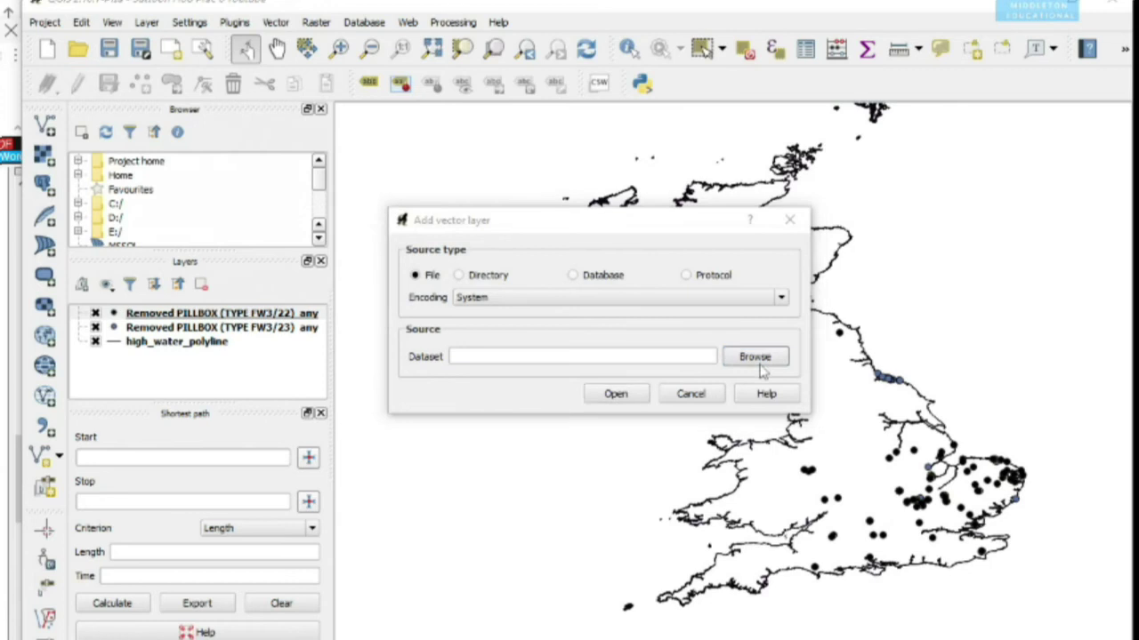
click(757, 361)
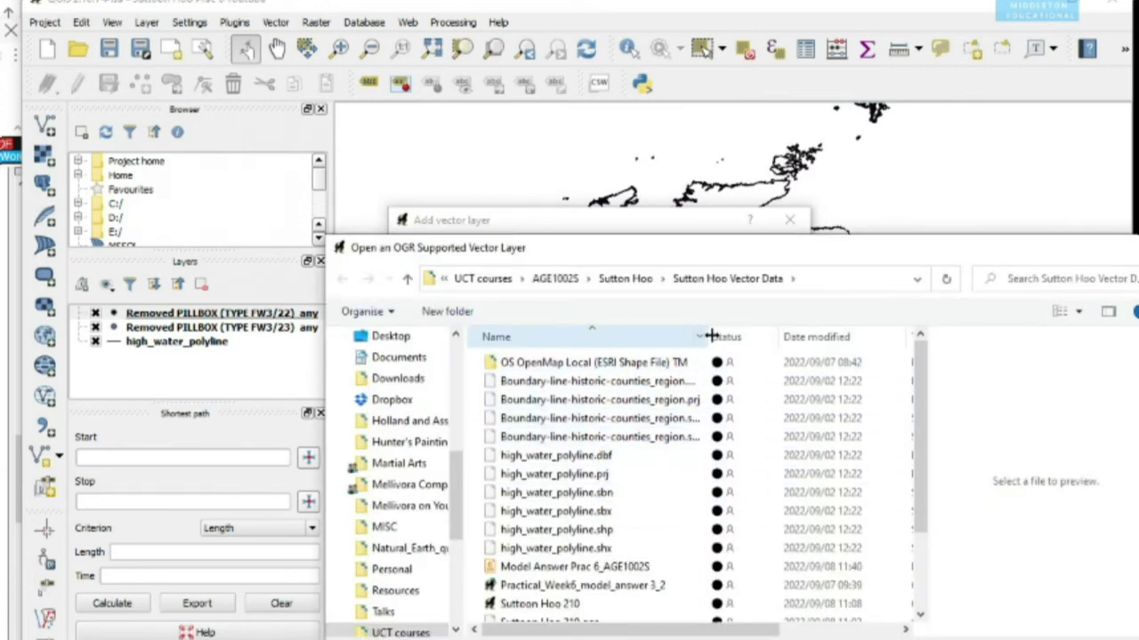
drag(710, 335, 750, 336)
click(687, 420)
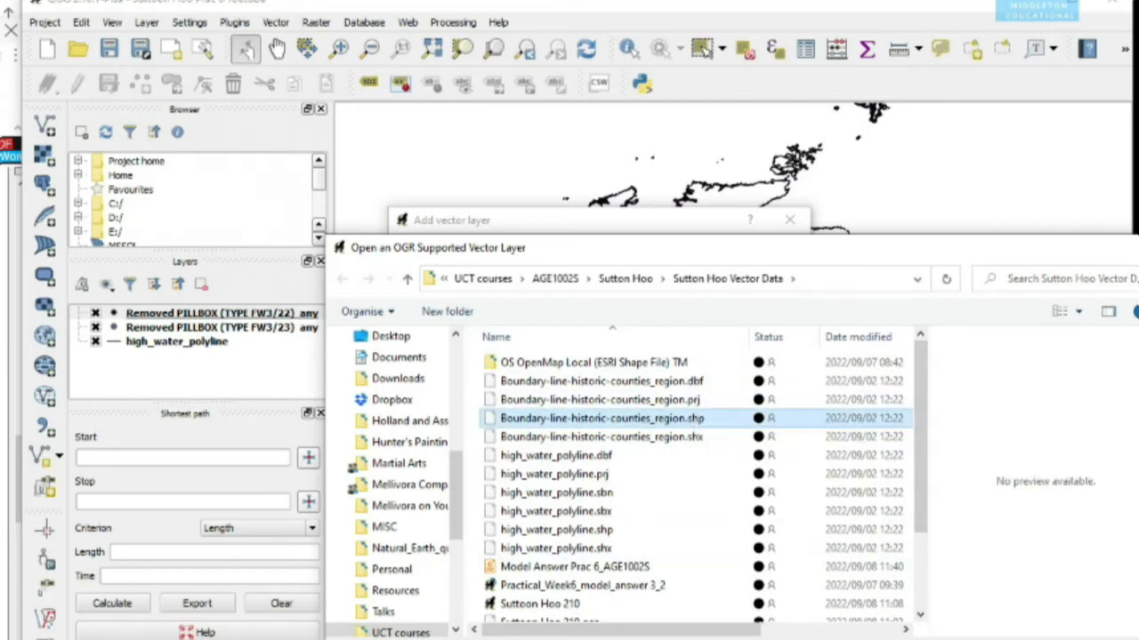
key(Return)
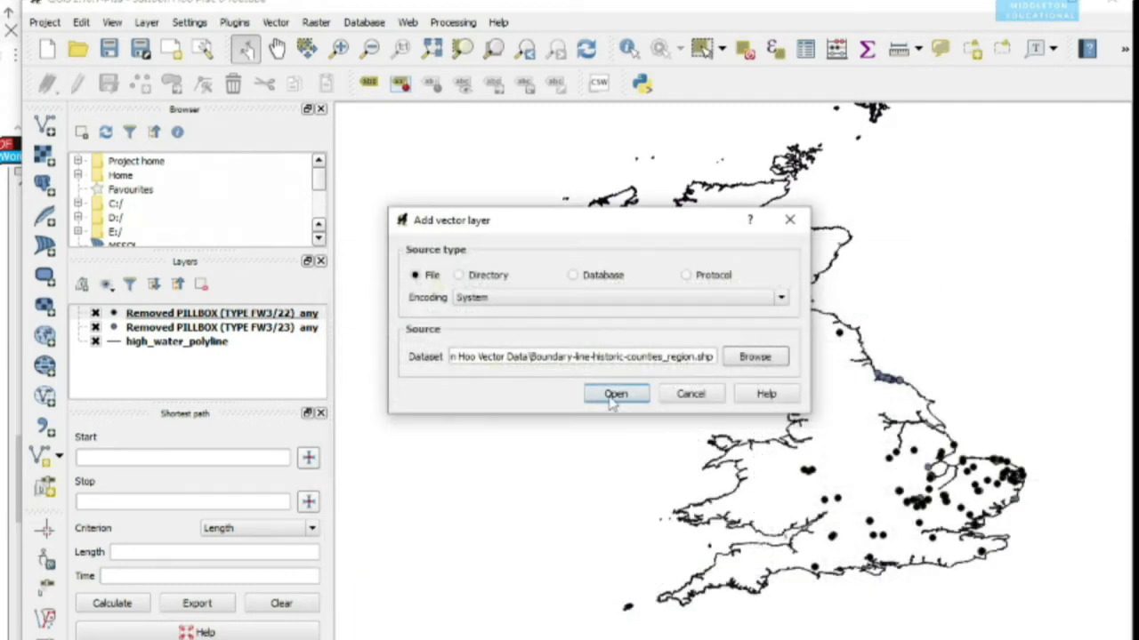
click(609, 392)
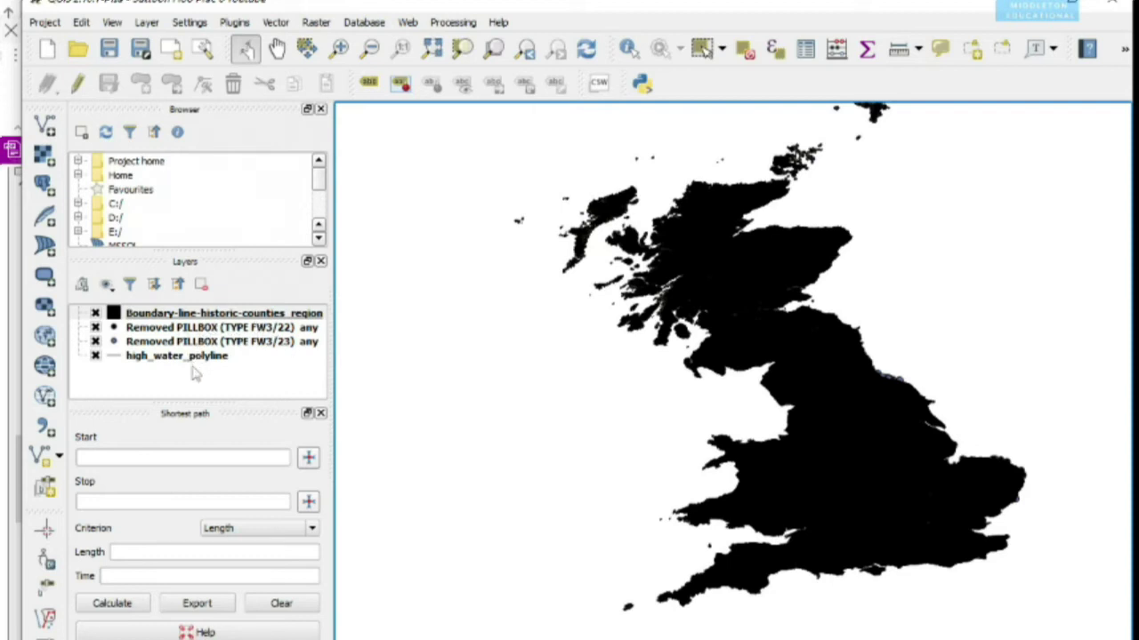
click(155, 296)
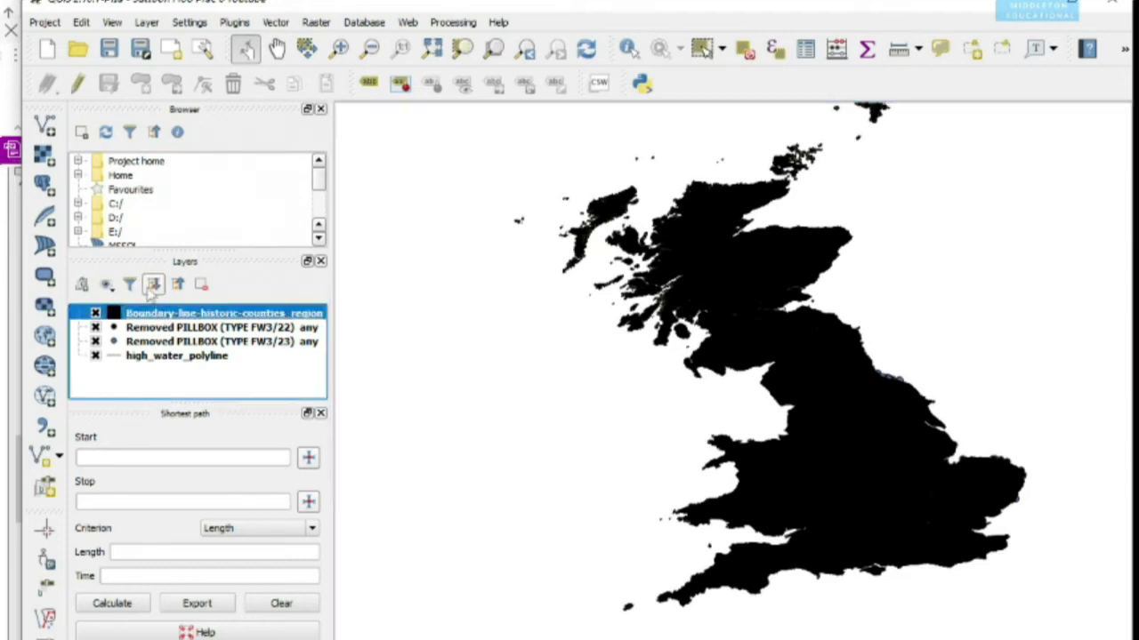
drag(156, 316, 156, 367)
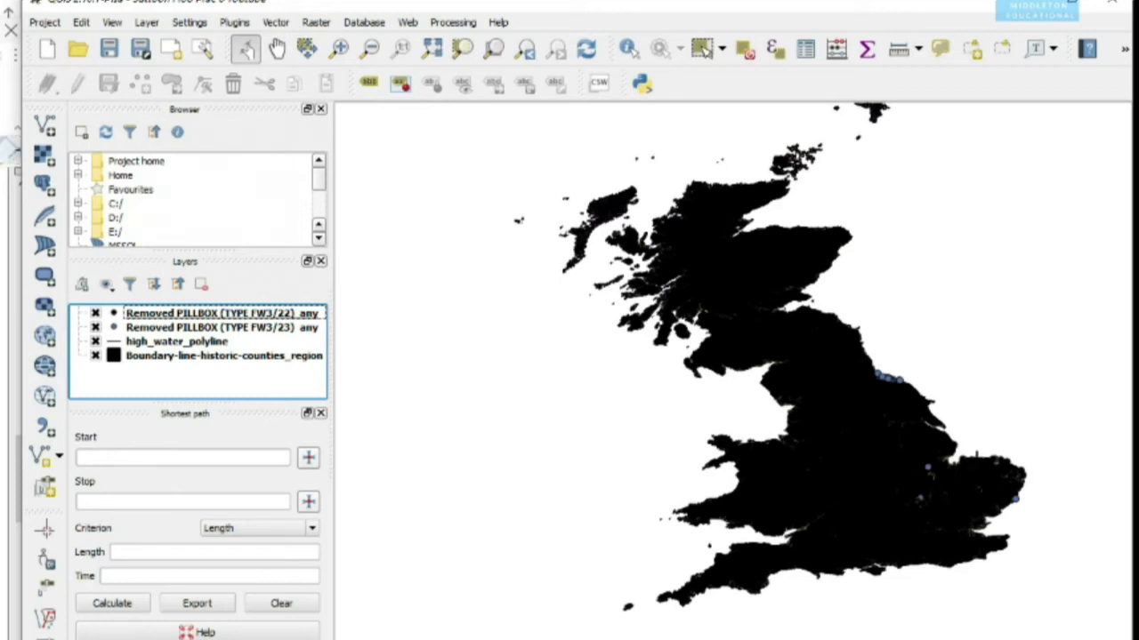
- Change the Boundary-line-historic-counties_region layer's fill colour to dark yellow (#d1b901) and apply the style
click(118, 359)
double_click(116, 359)
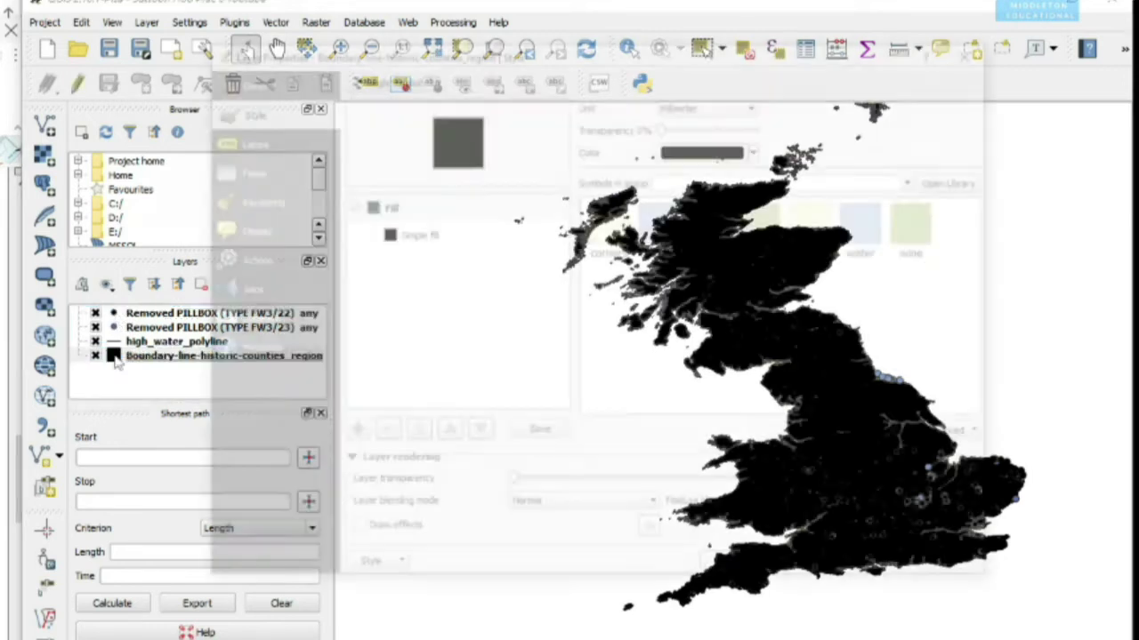
click(707, 149)
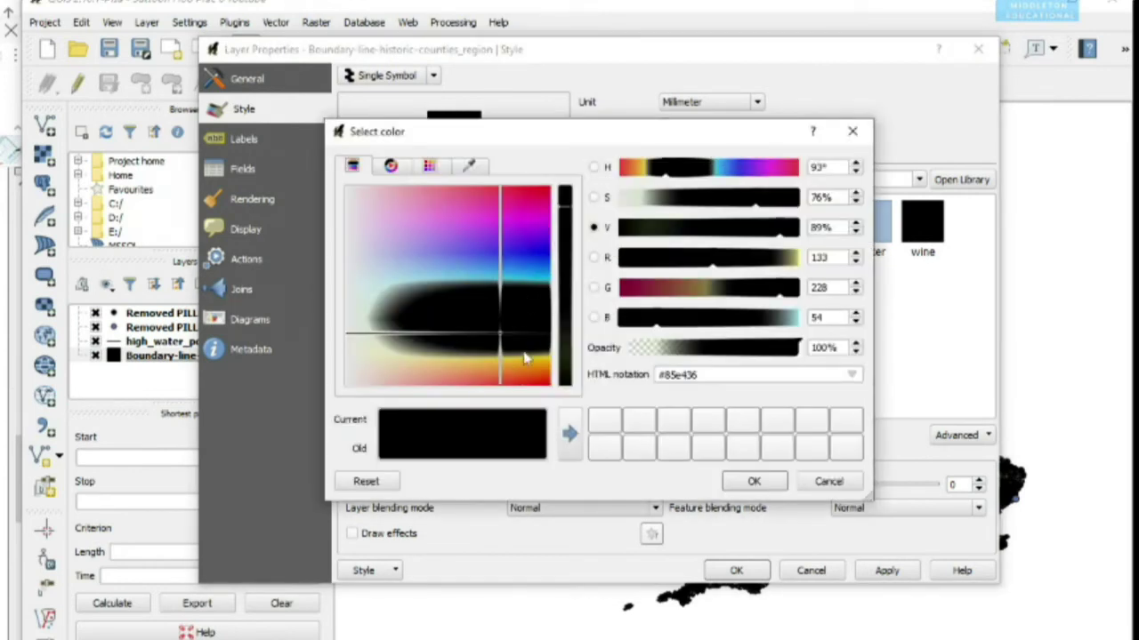
click(538, 369)
click(549, 355)
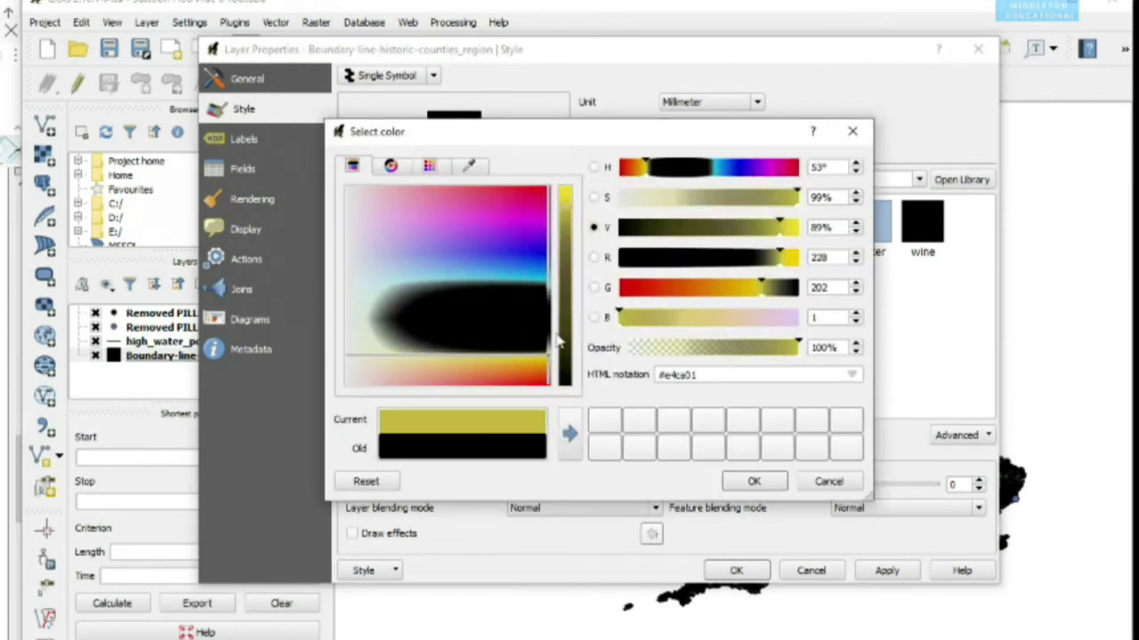
click(564, 206)
mouse_move(564, 207)
mouse_down()
mouse_move(566, 192)
mouse_move(572, 258)
mouse_move(571, 228)
mouse_up()
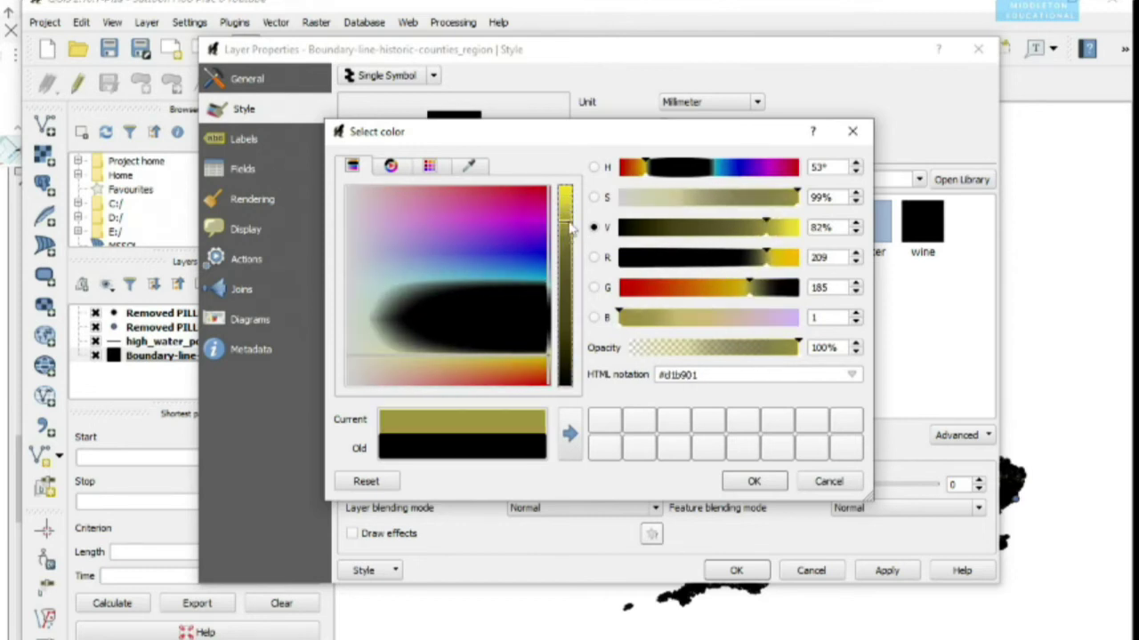
click(754, 482)
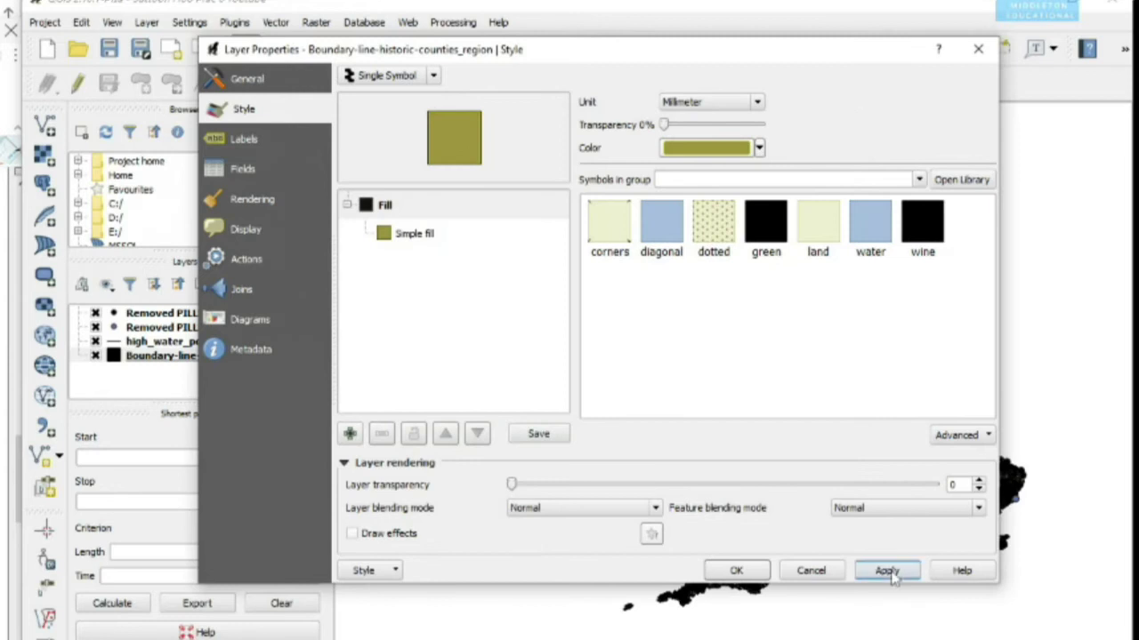
click(885, 570)
click(736, 571)
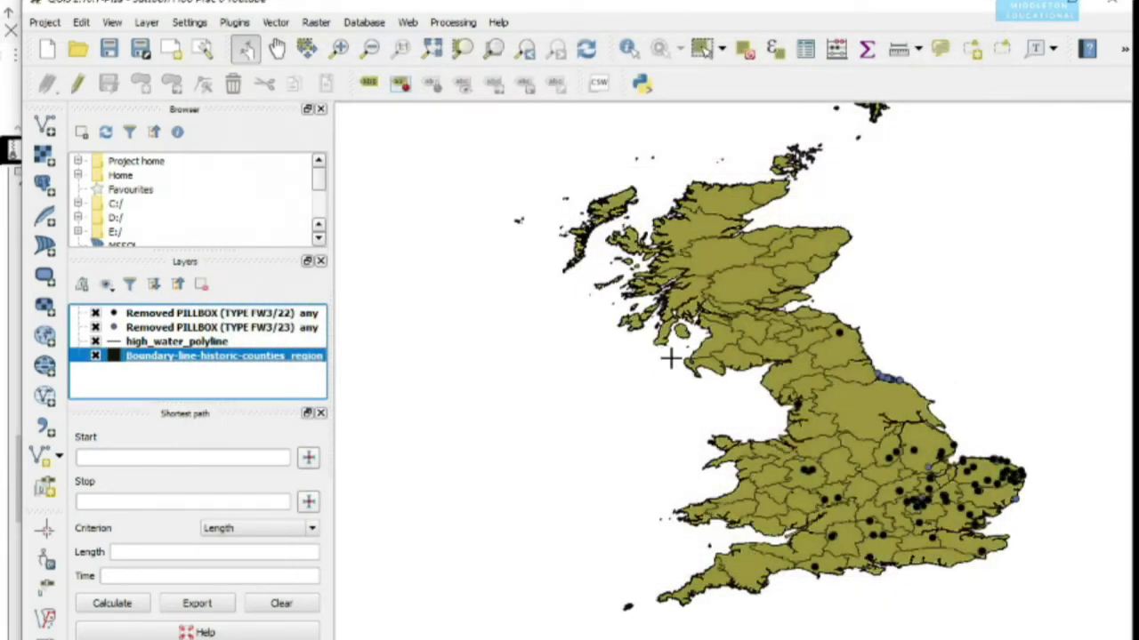
- Review the marker style of the Removed PILLBOX (TYPE FW3/22) layer and apply it with the existing black marker
click(113, 316)
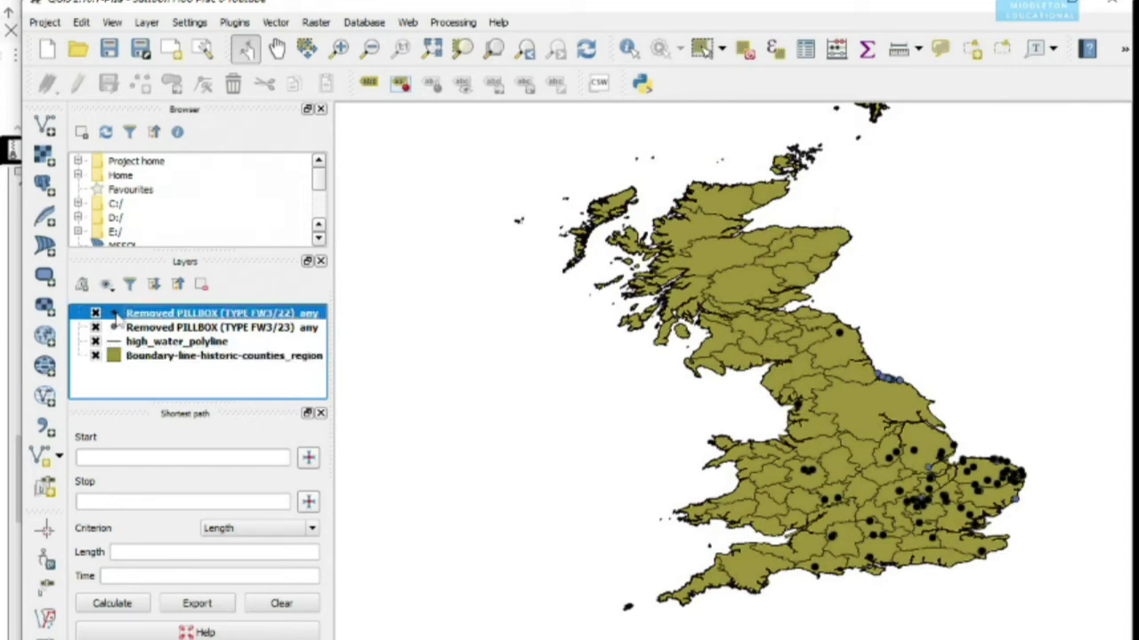
double_click(113, 316)
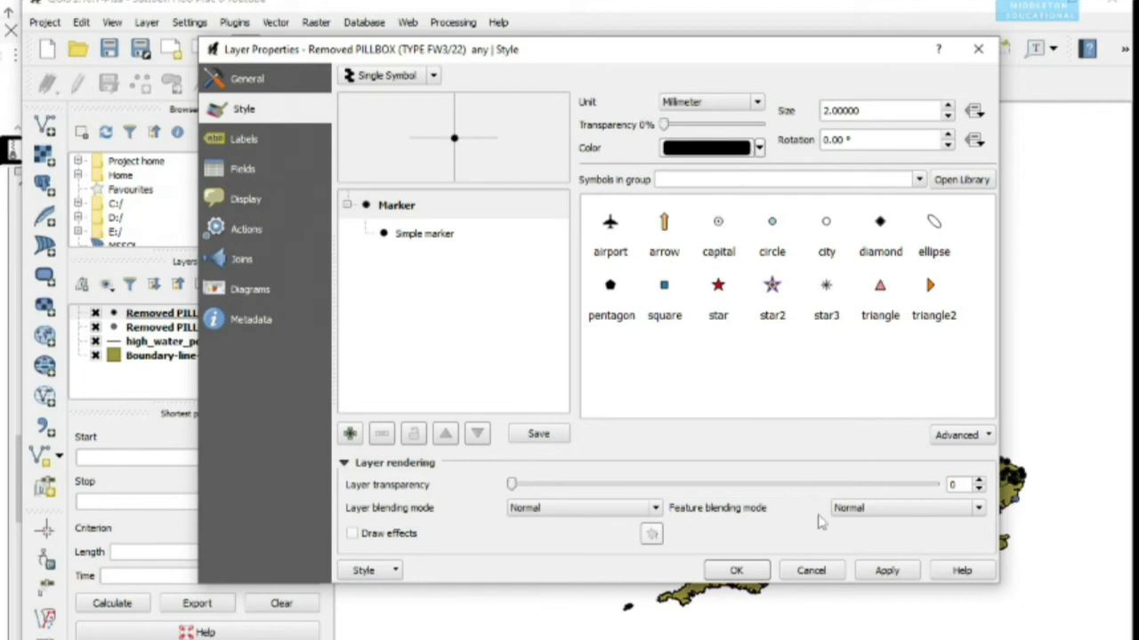
click(888, 571)
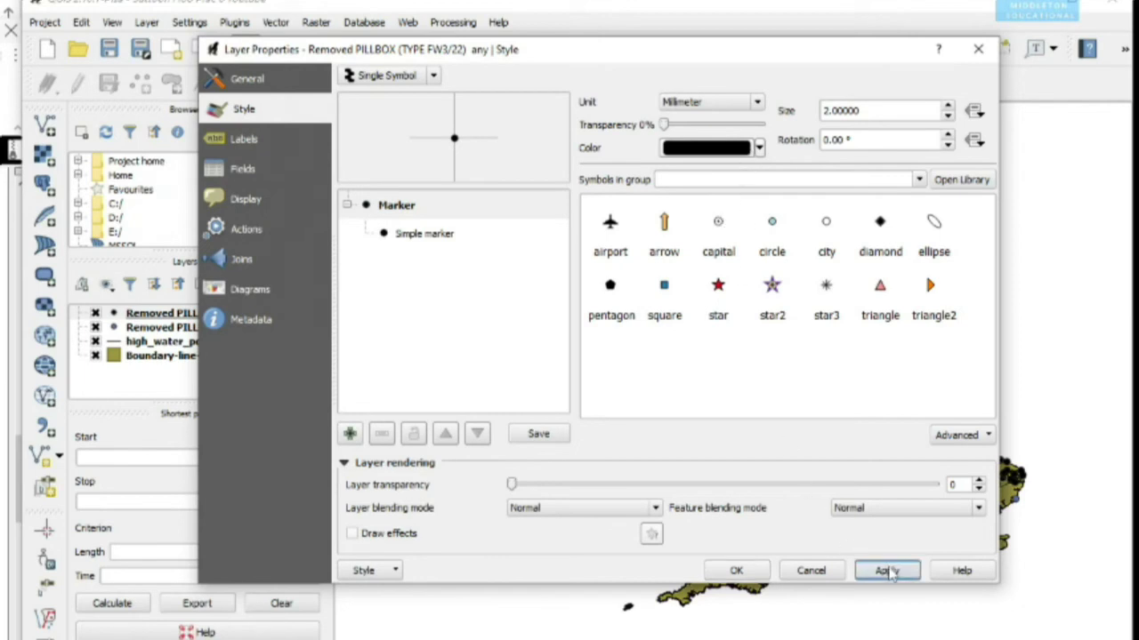
click(736, 571)
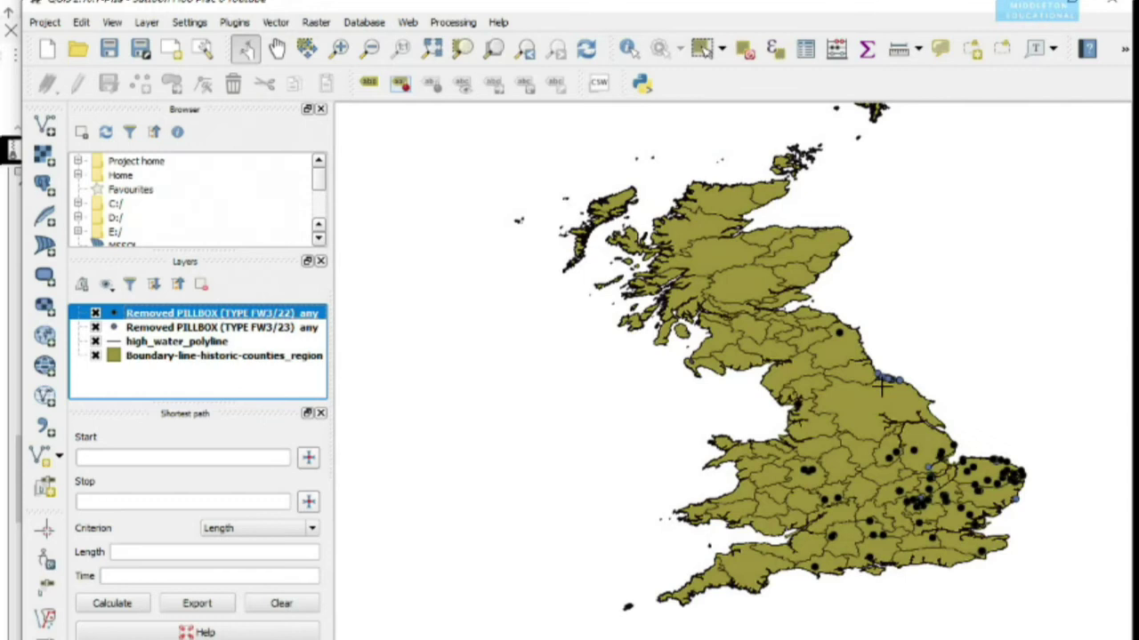
- Change the Removed PILLBOX (TYPE FW3/23) layer's marker colour to red and apply the style
double_click(115, 334)
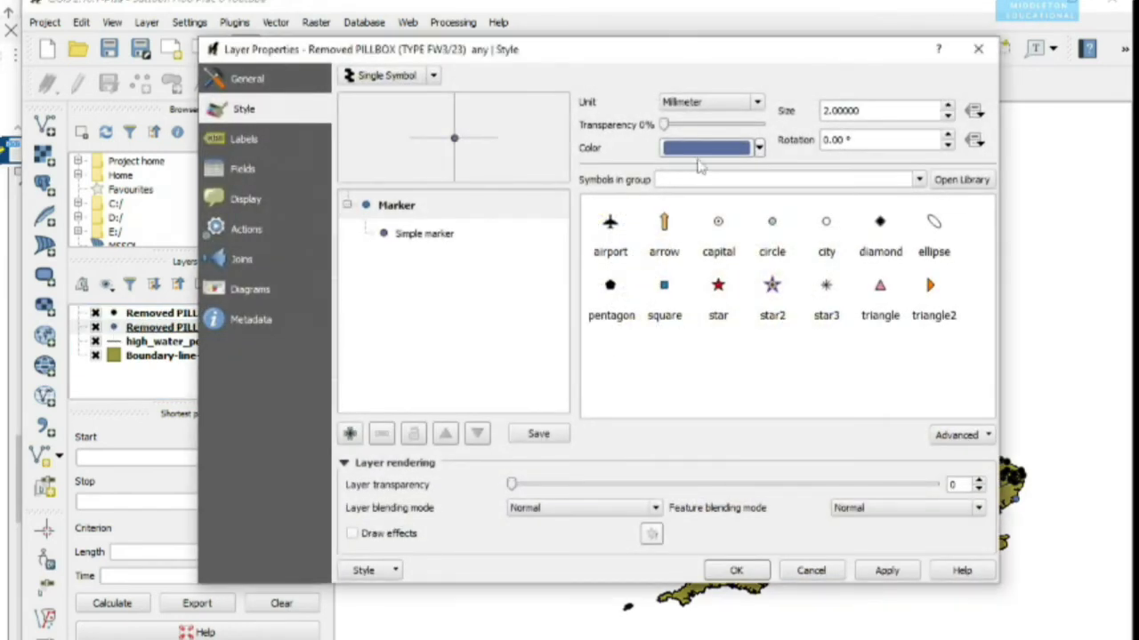
click(735, 150)
click(540, 189)
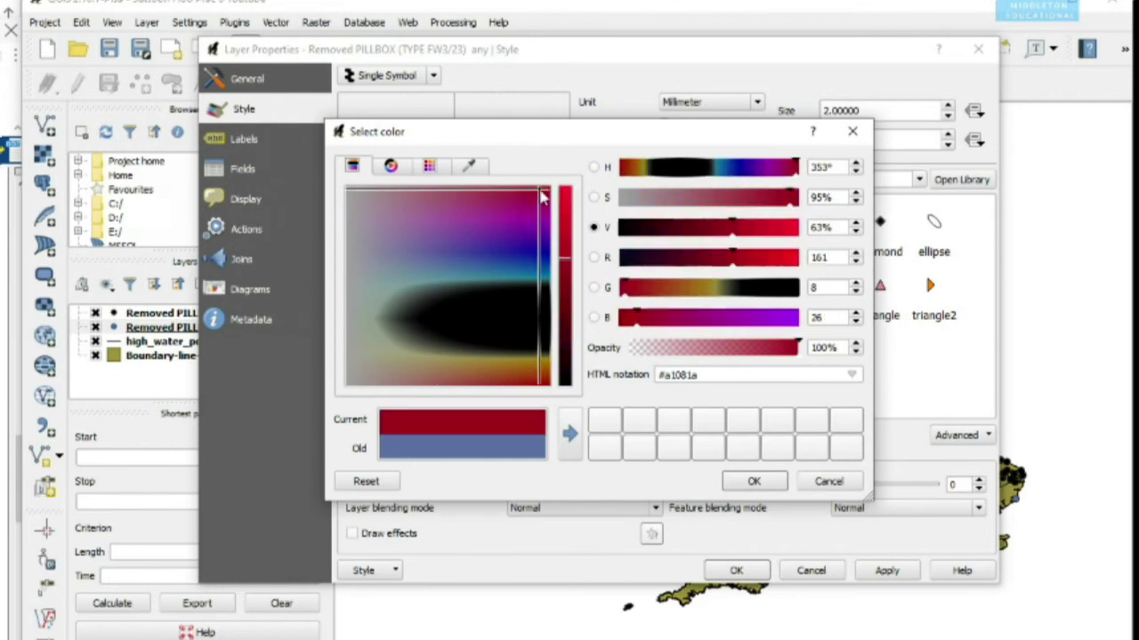
click(747, 485)
click(885, 572)
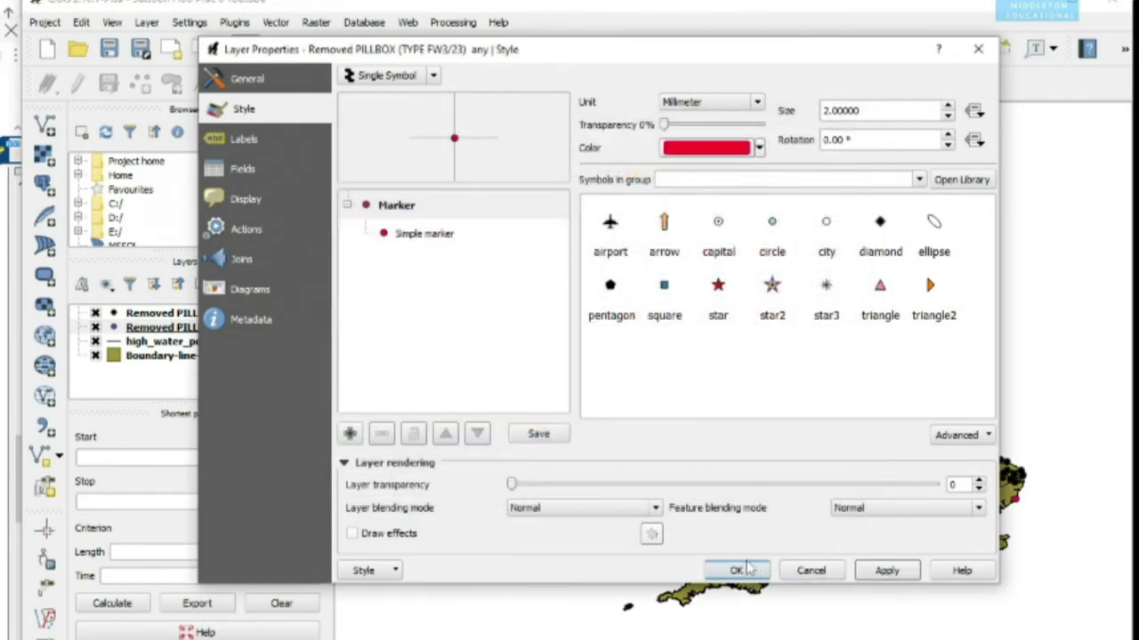
click(736, 570)
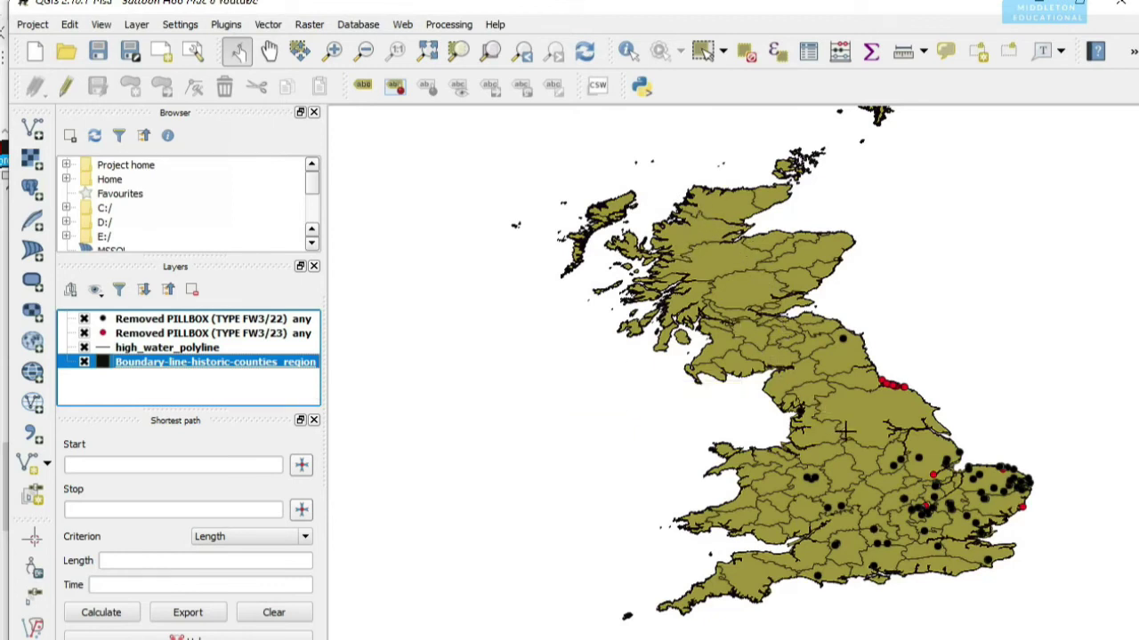
- Examine the county names and descriptions in the Boundary-line-historic-counties_region attribute table, then close it
right_click(253, 362)
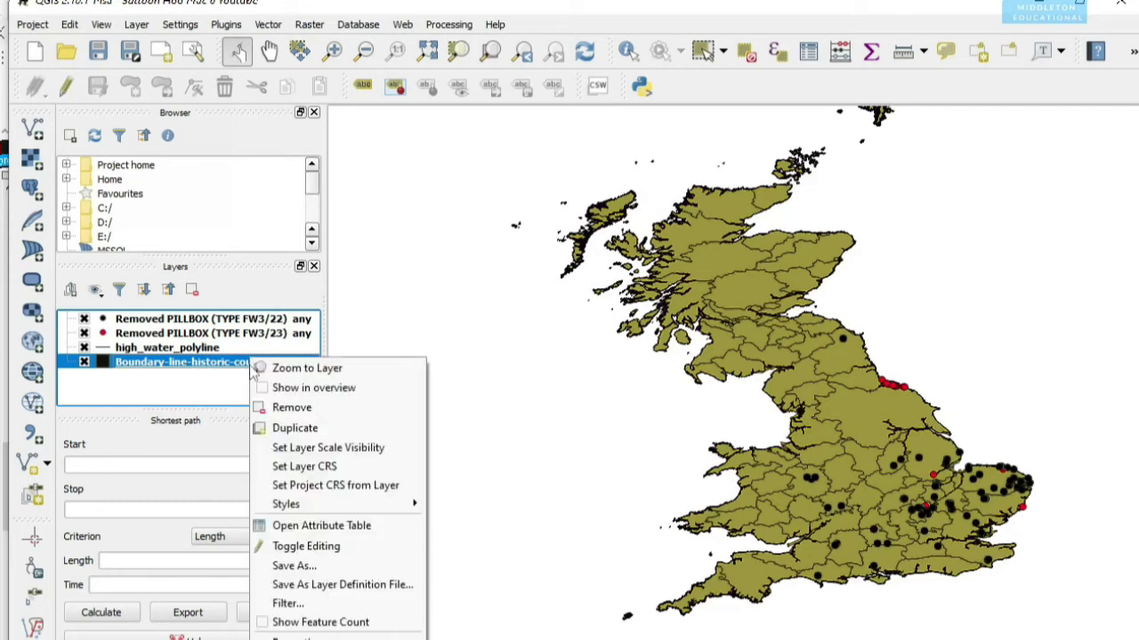
click(312, 528)
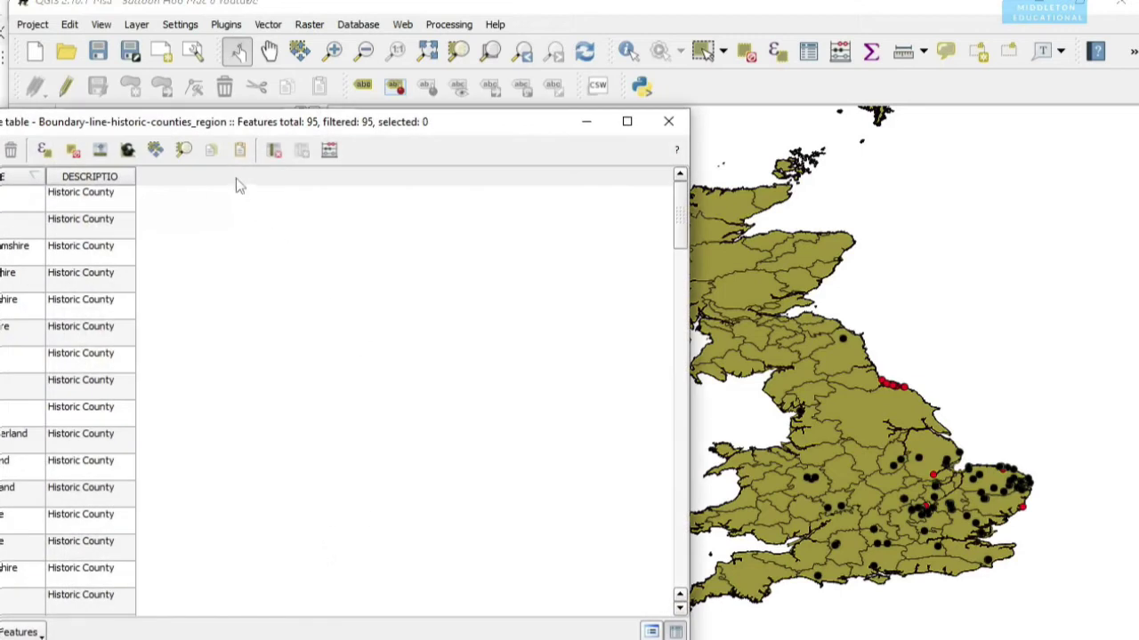
drag(419, 126, 911, 130)
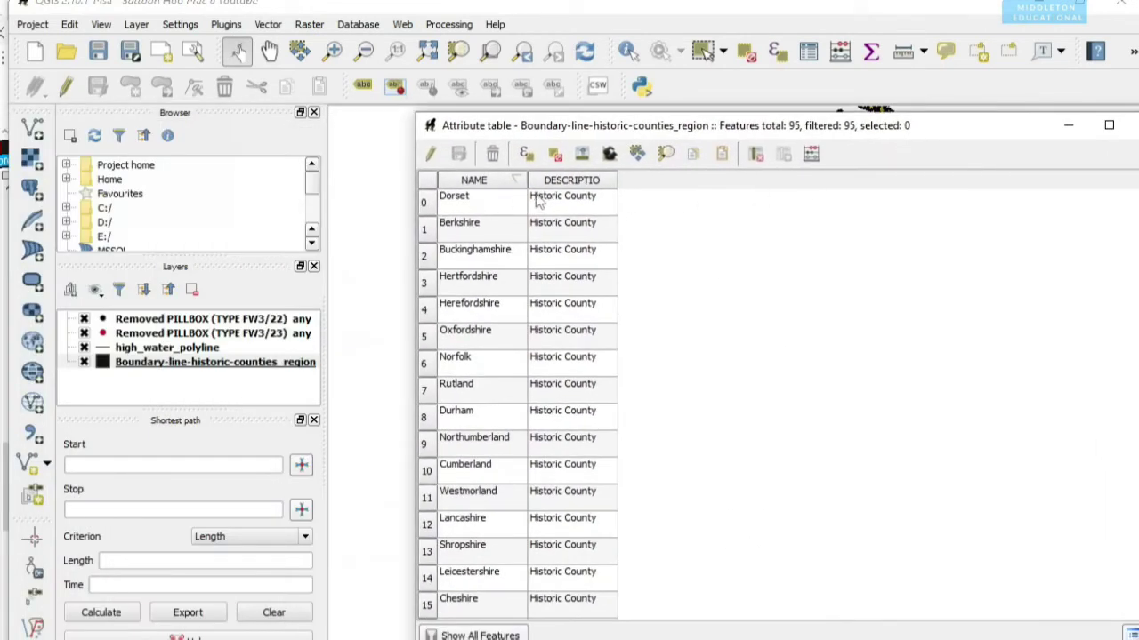
scroll(490, 416, down, 4)
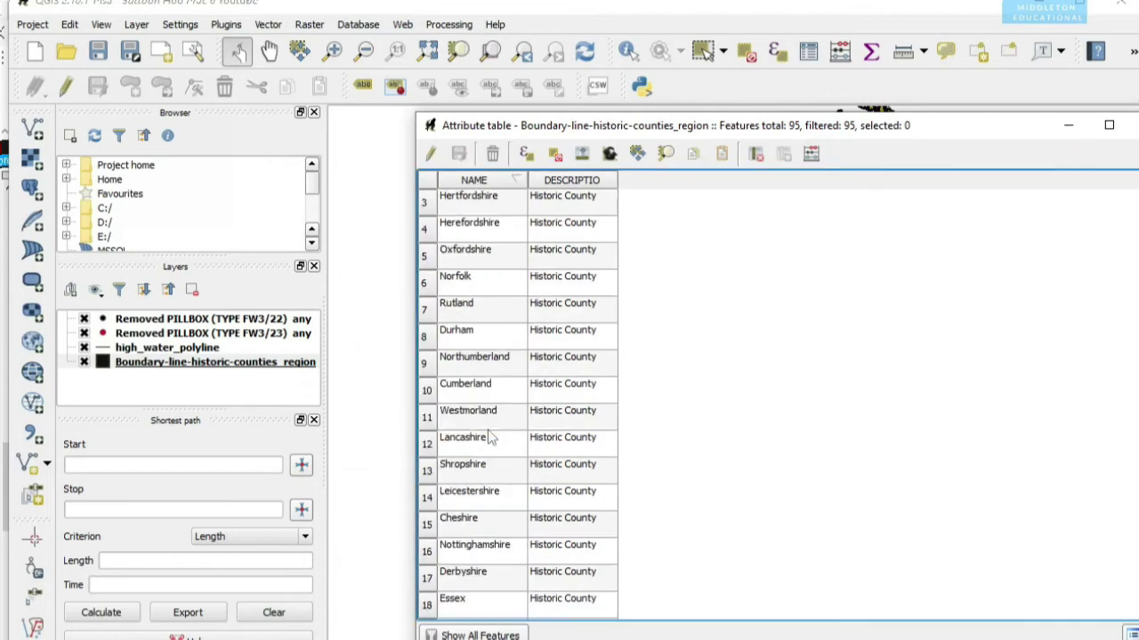
scroll(484, 445, down, 12)
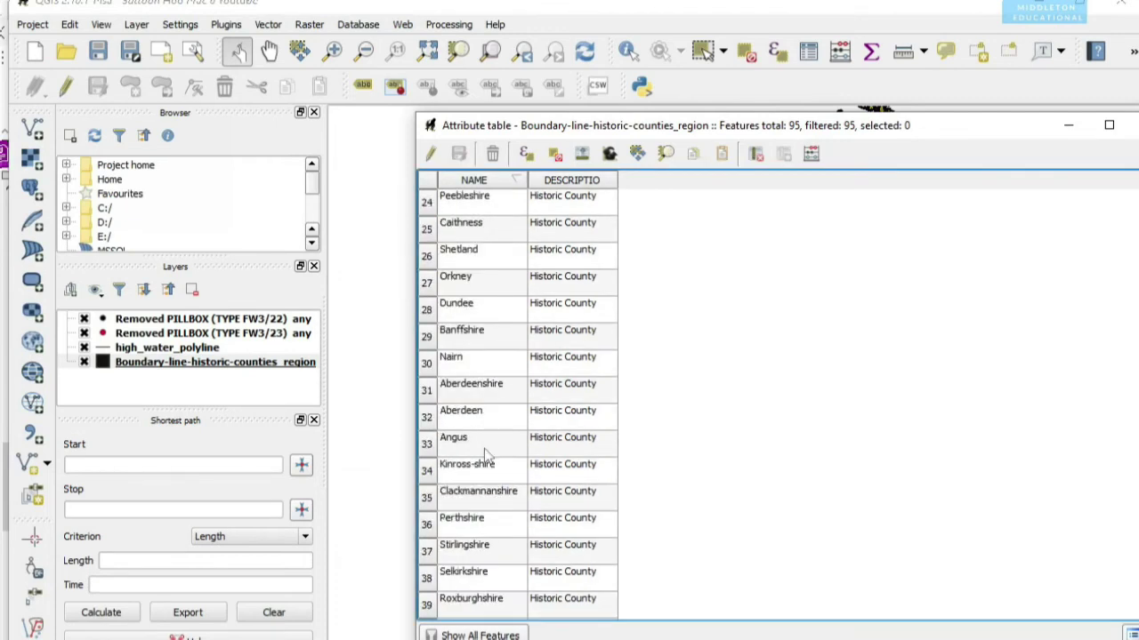
scroll(499, 470, down, 10)
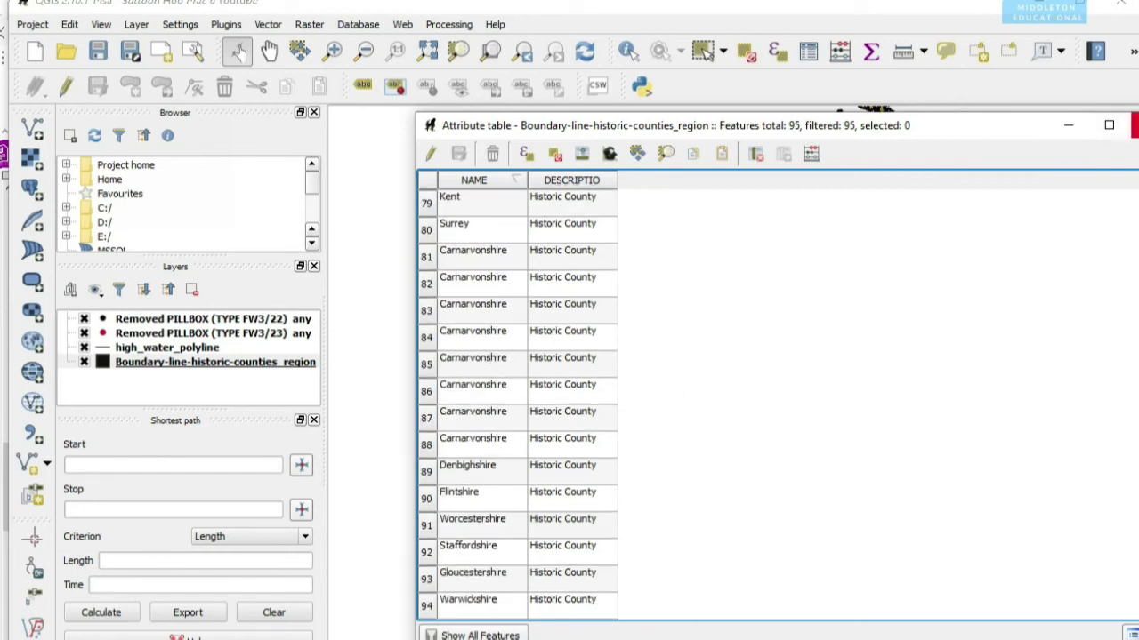
click(1134, 126)
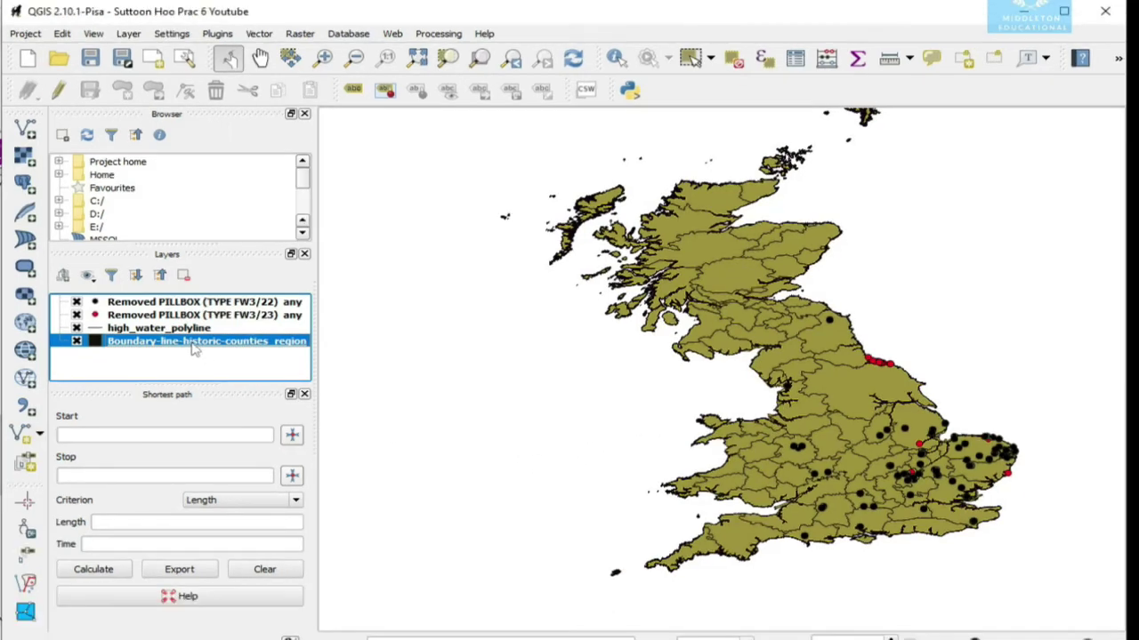
- Label the Boundary-line-historic-counties_region layer with the NAME field and apply the labels to the map
right_click(192, 347)
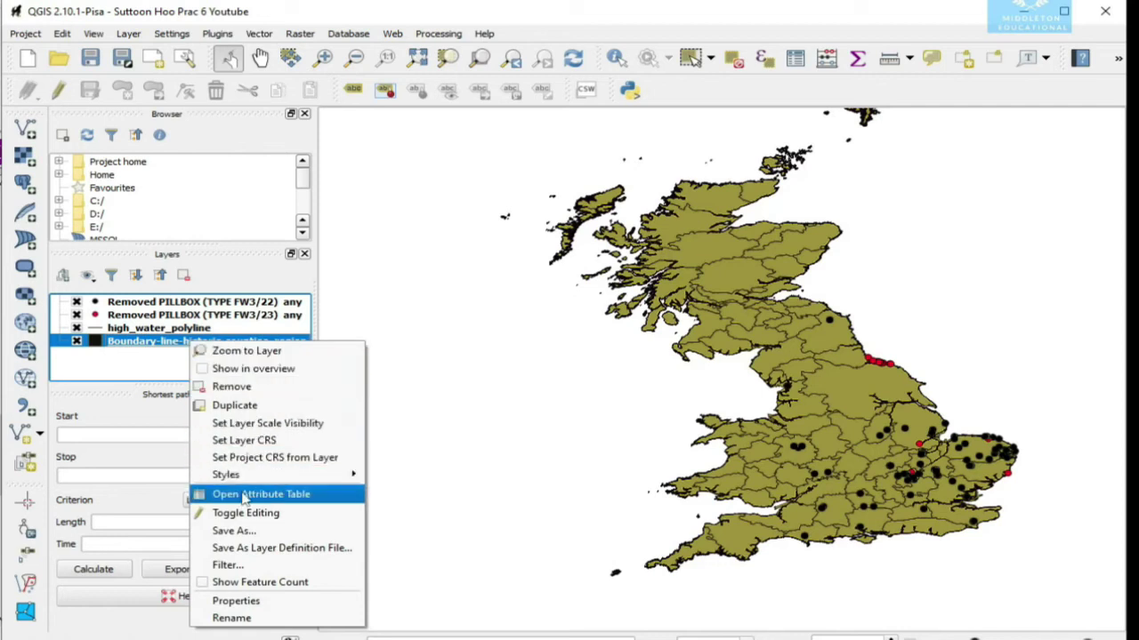
click(236, 604)
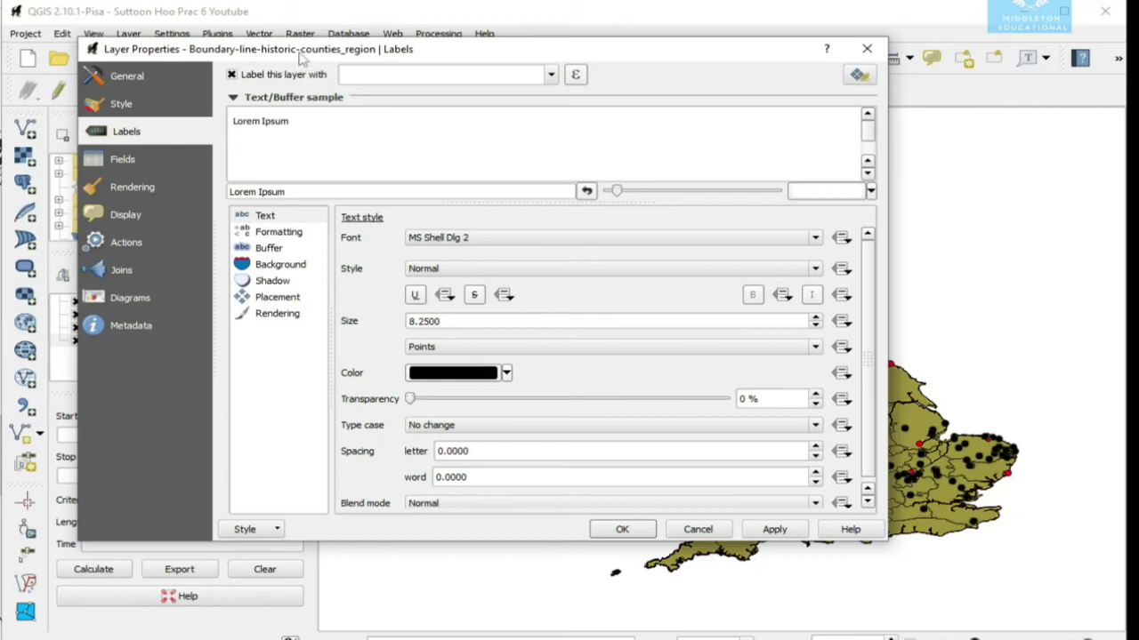
drag(427, 56, 624, 79)
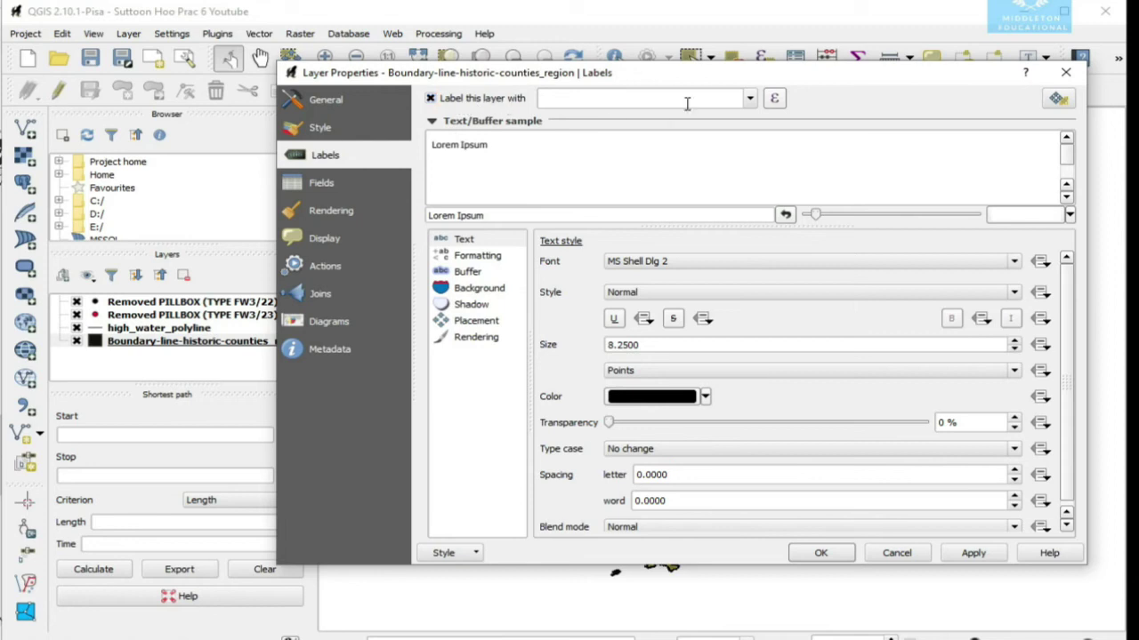
click(752, 99)
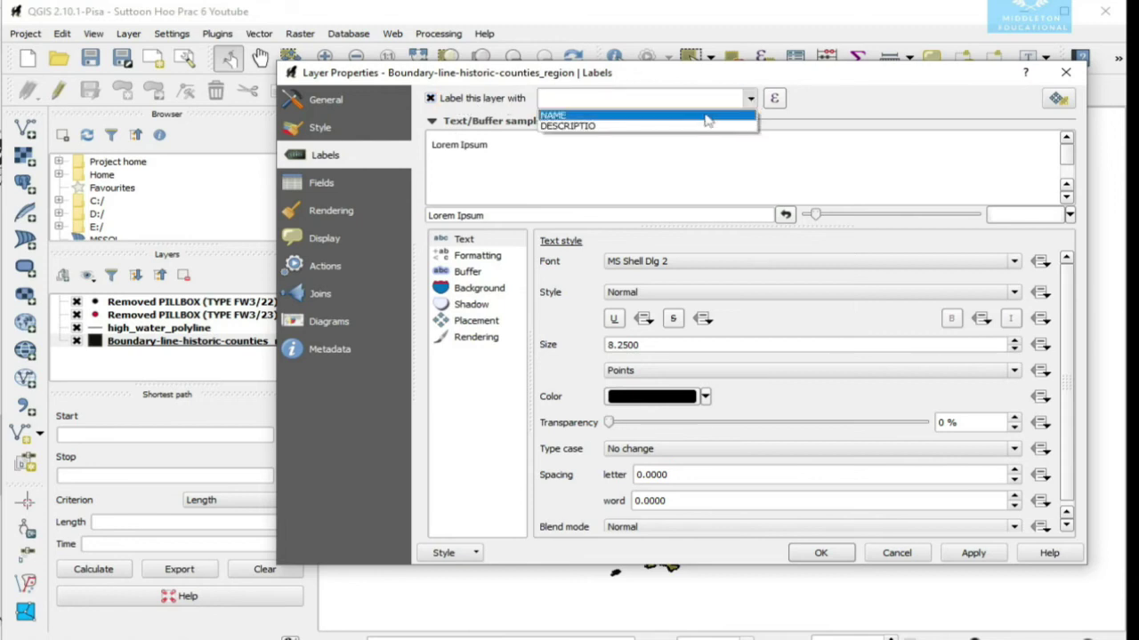
click(574, 115)
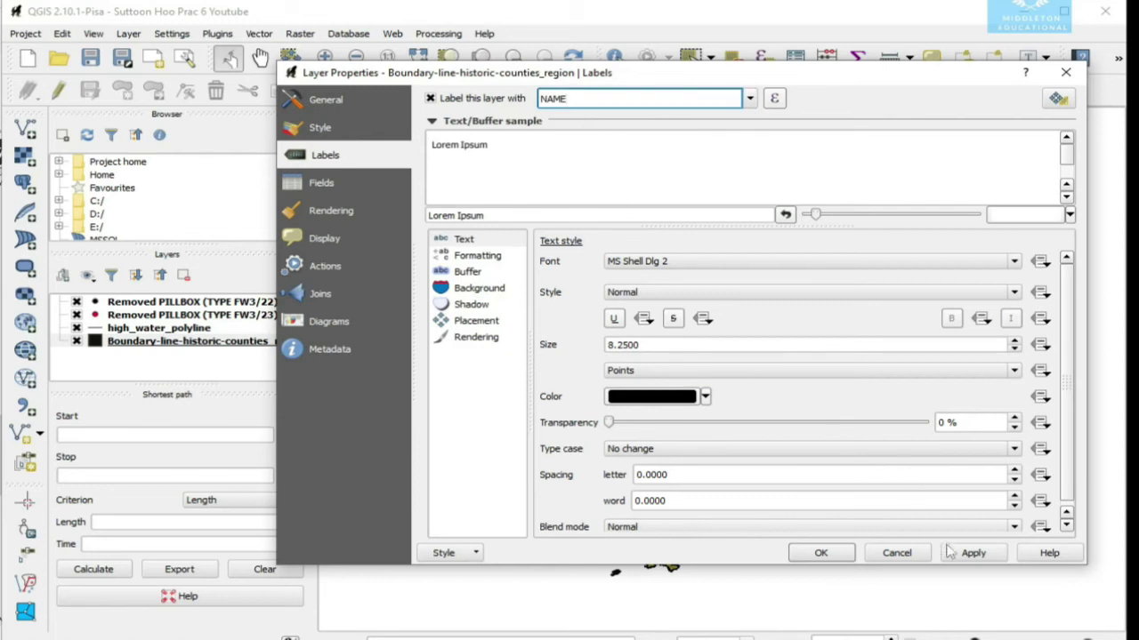
click(976, 560)
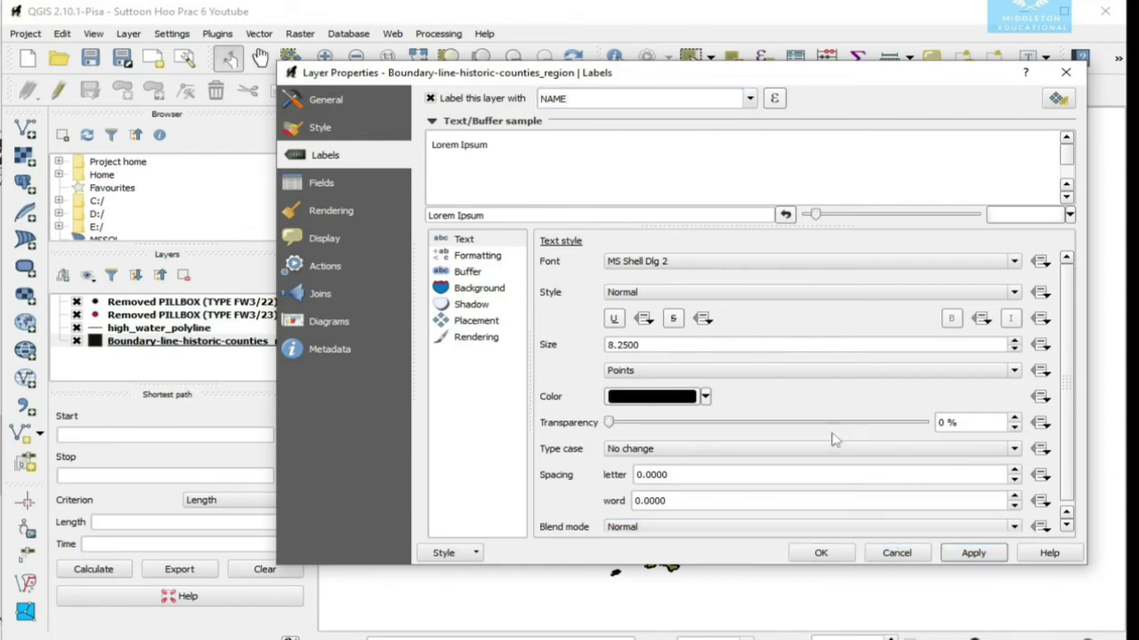
drag(829, 77, 345, 99)
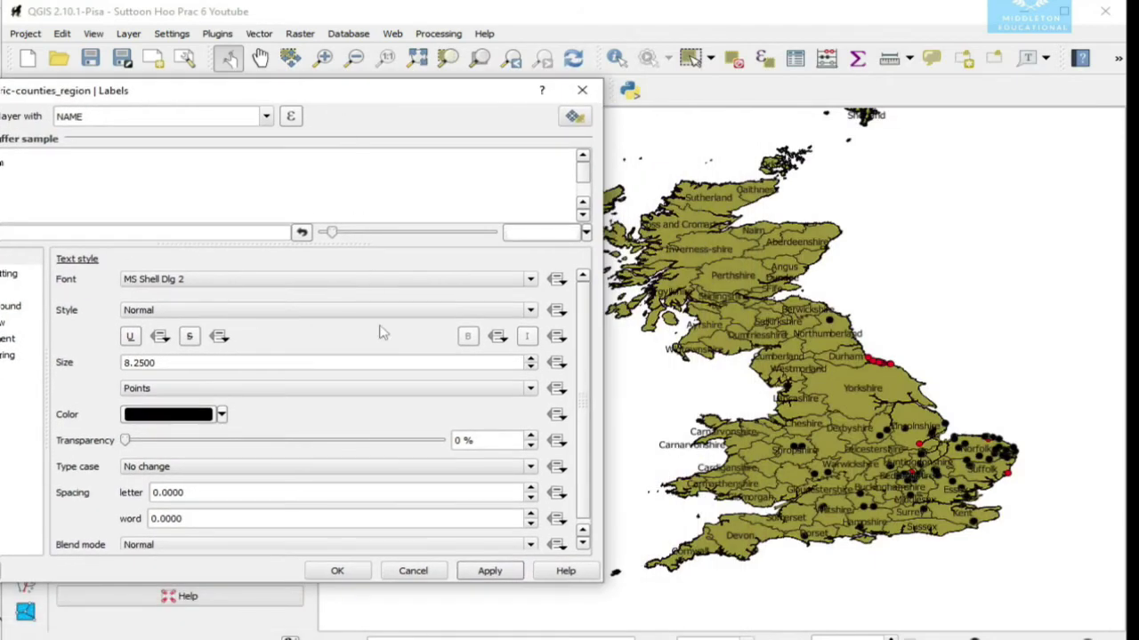
- Accept the label settings and inspect the county name labels across the map
click(338, 572)
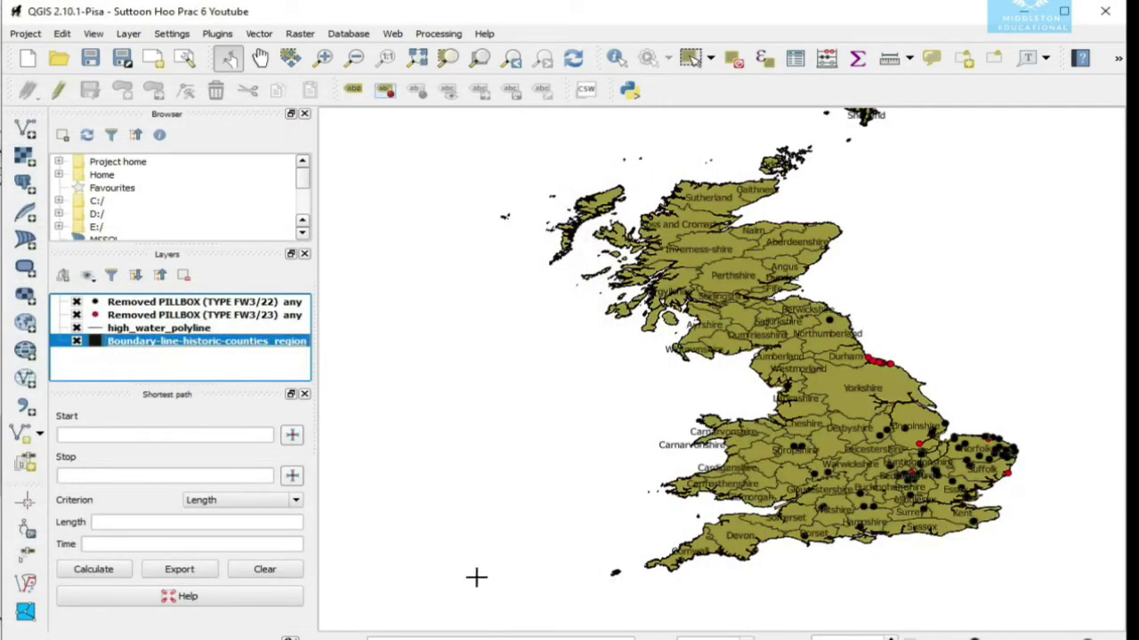
scroll(881, 402, up, 4)
scroll(881, 402, down, 2)
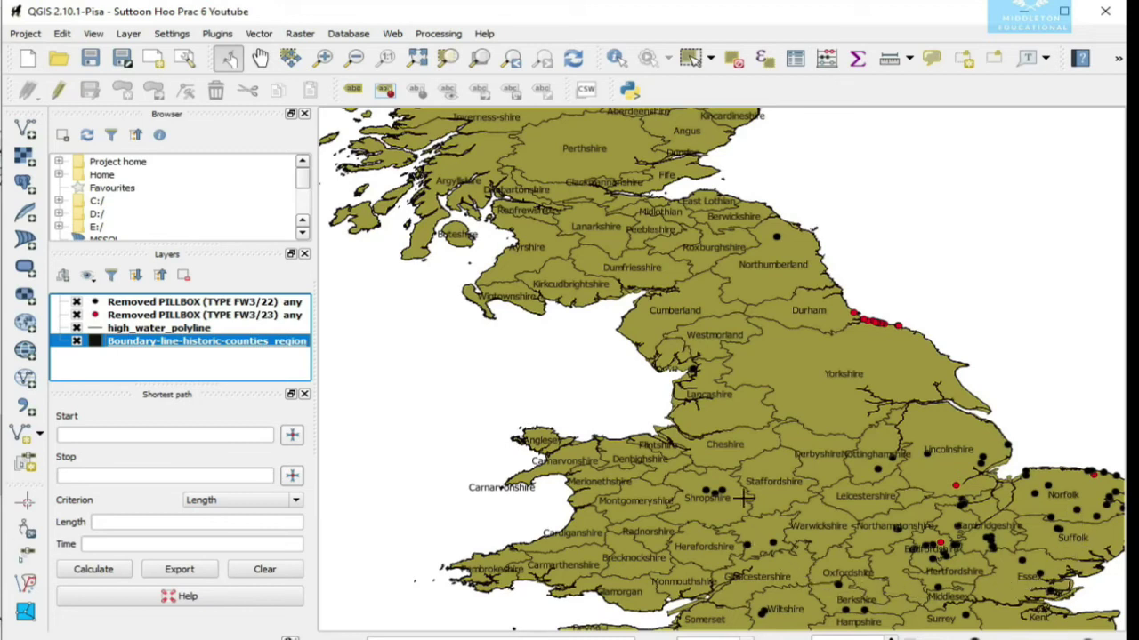
key(ctrl+shift+f)
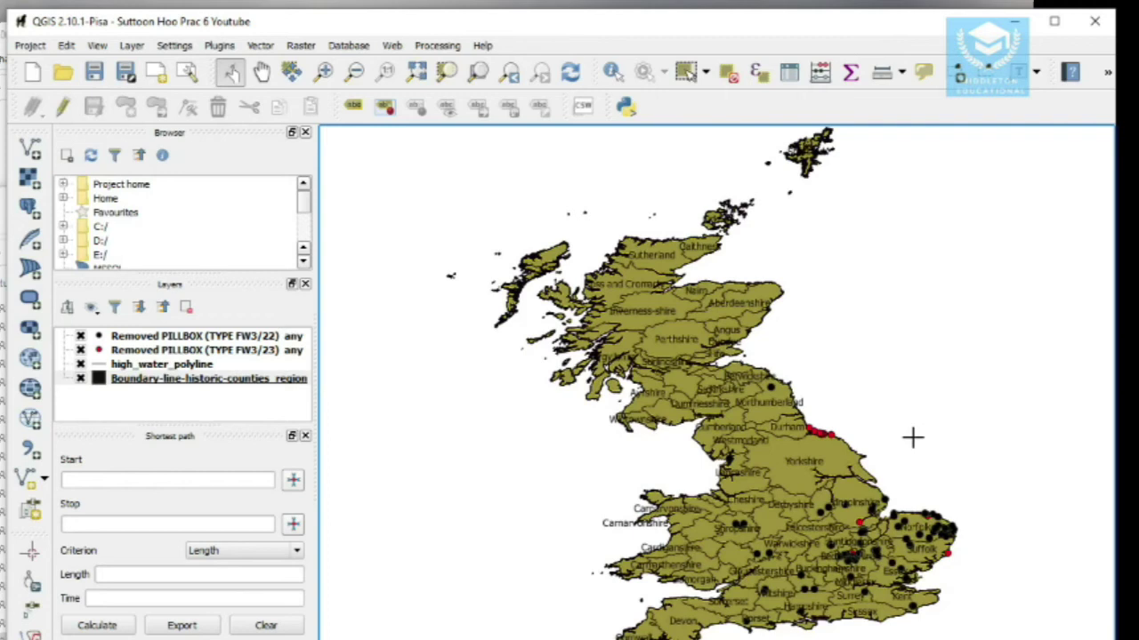
- Test a provider filter of "NAME" = "Devon" on the Boundary-line-historic-counties_region layer
click(131, 46)
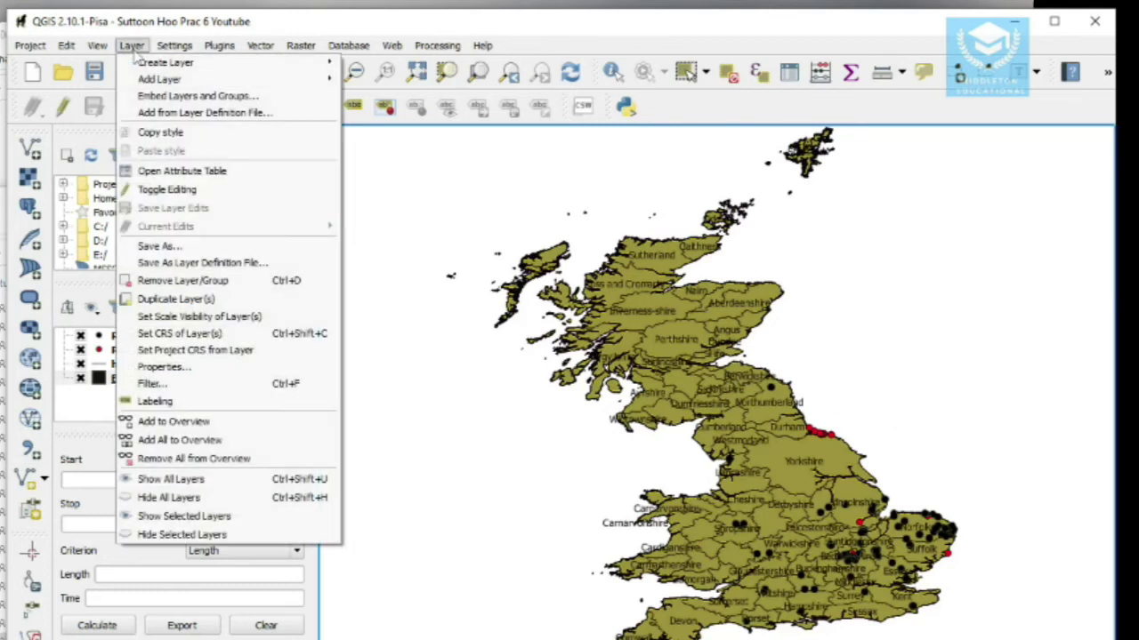
click(165, 389)
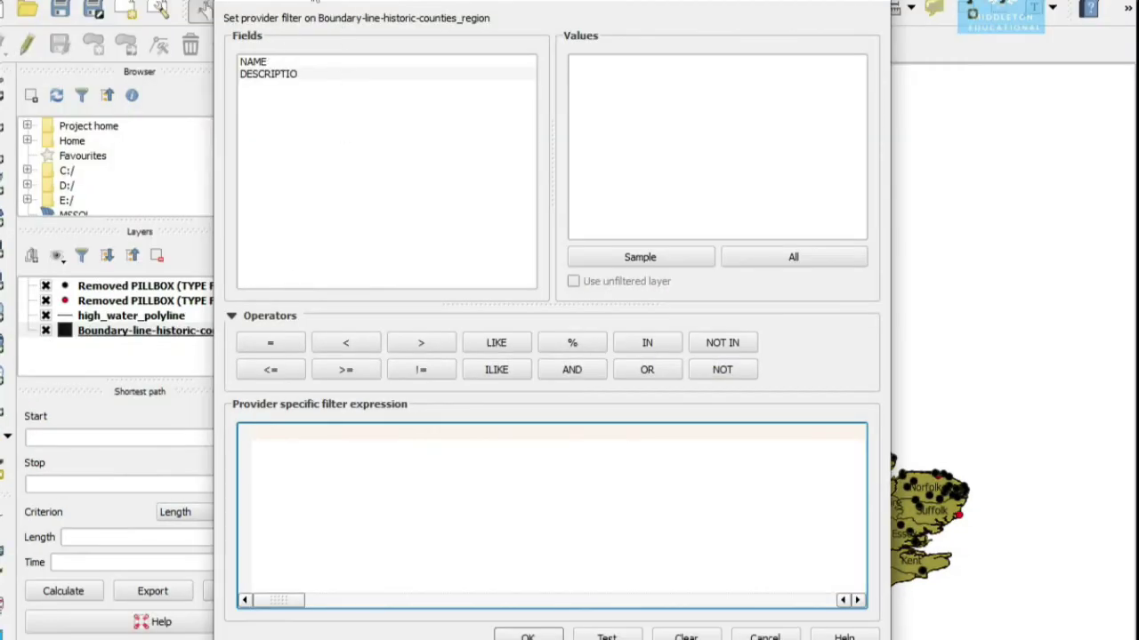
drag(314, 1, 299, 32)
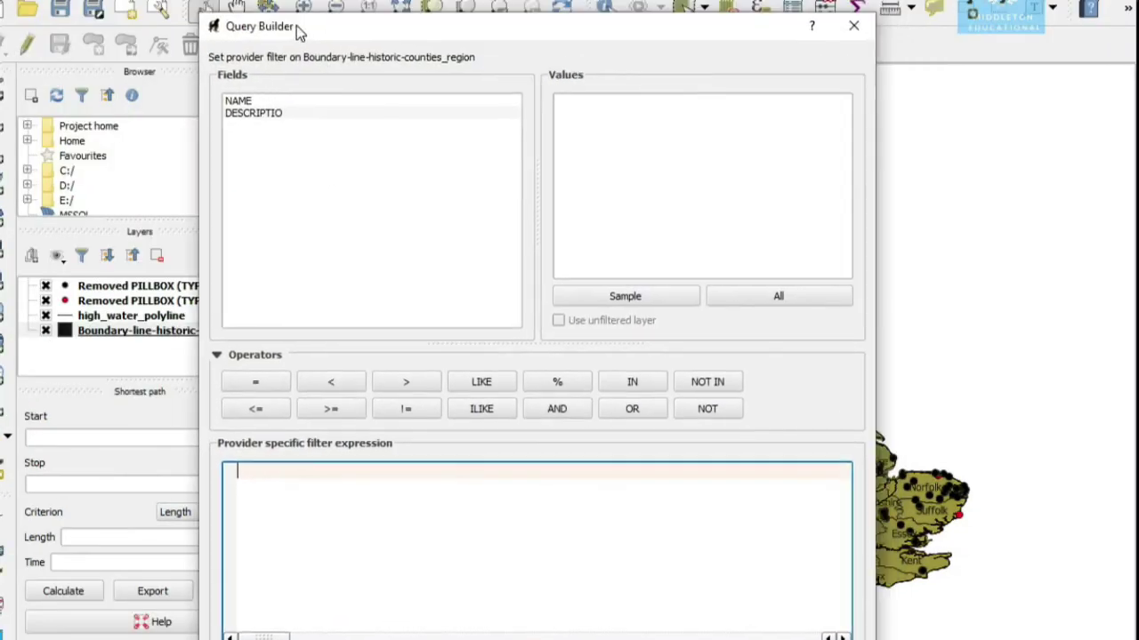
double_click(240, 103)
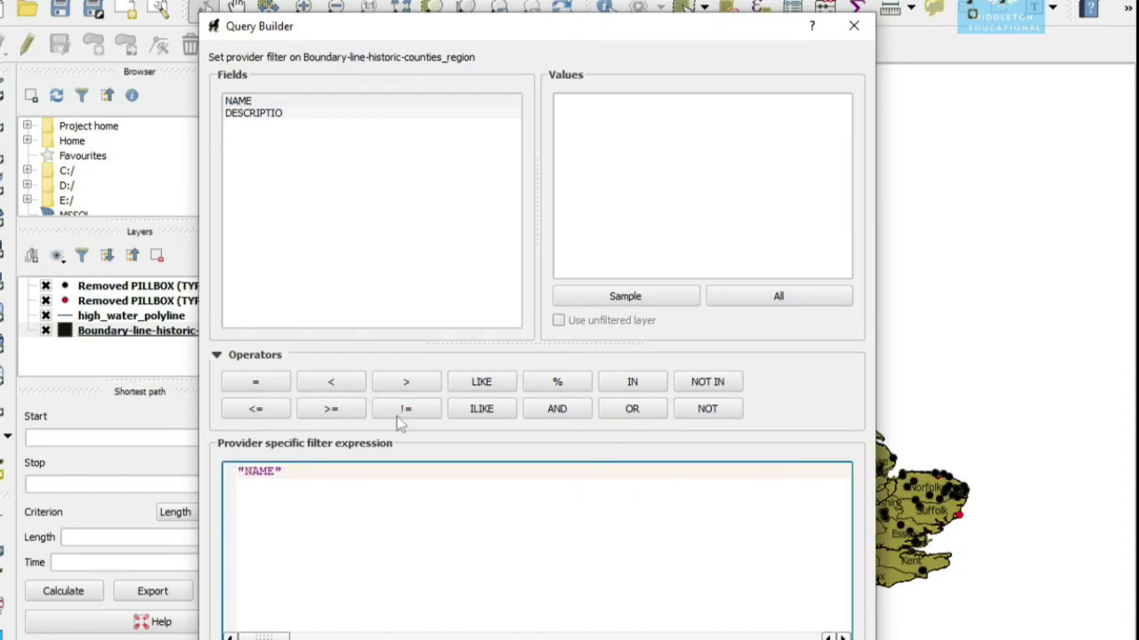
click(267, 389)
drag(506, 33, 358, 27)
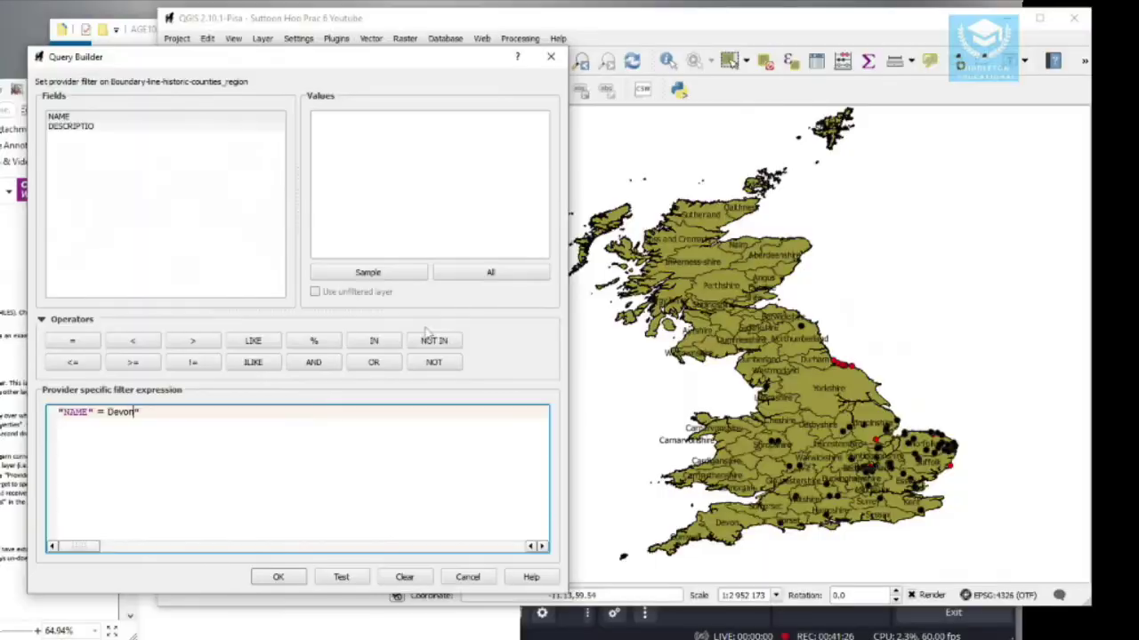
text(')
click(339, 579)
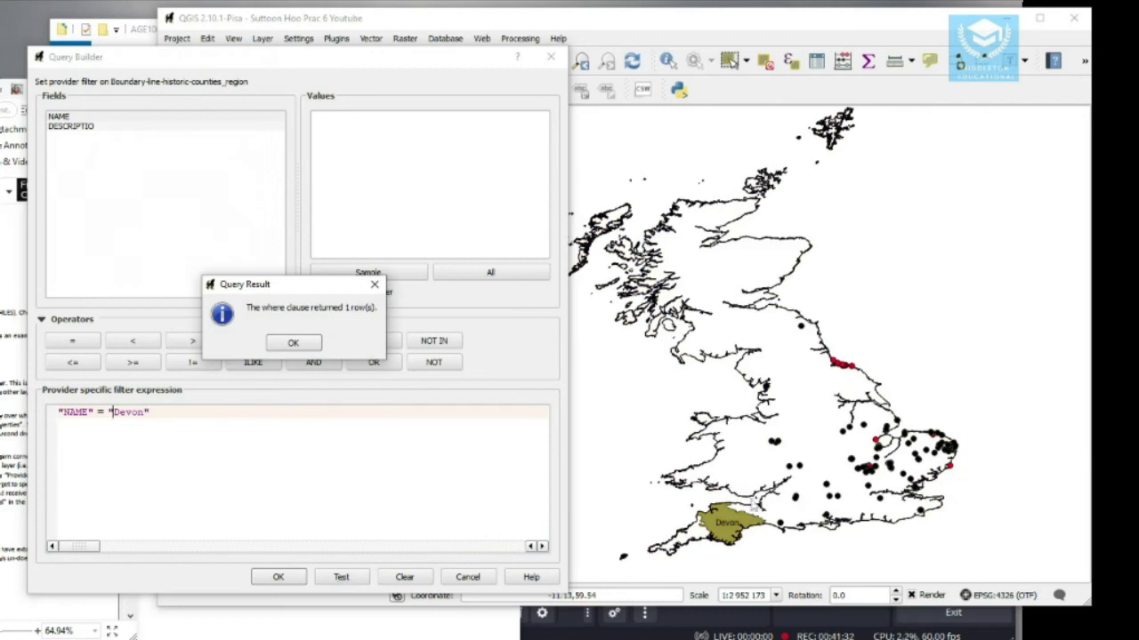
click(292, 344)
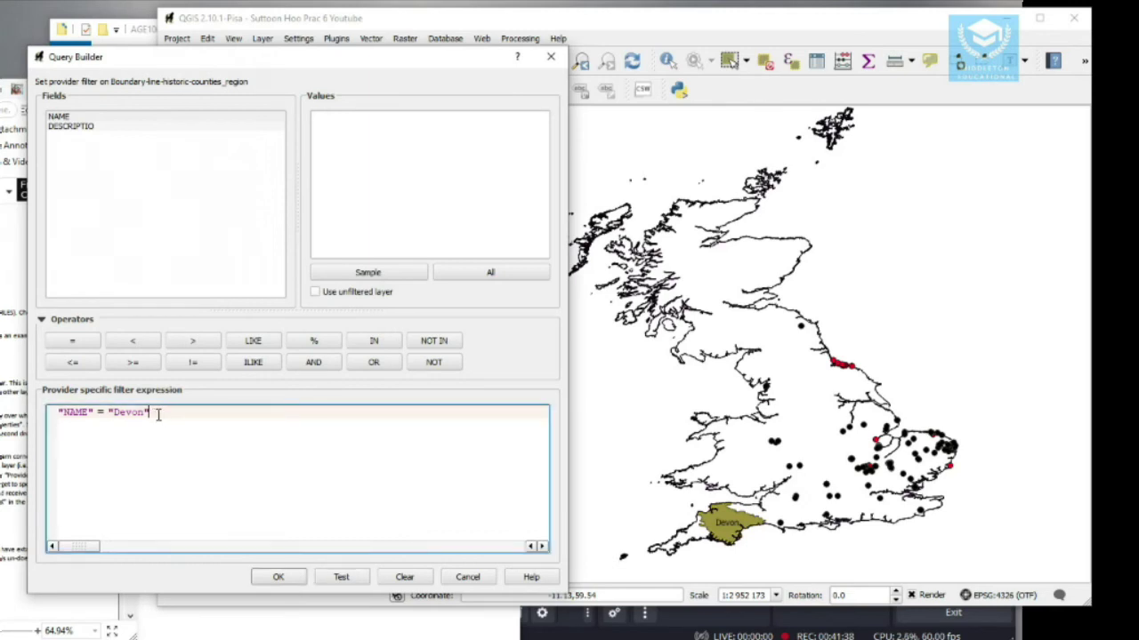
- Extend the county filter with AND "NAME" = "Suffolk" and test the expression
click(314, 363)
text(Suffolk)
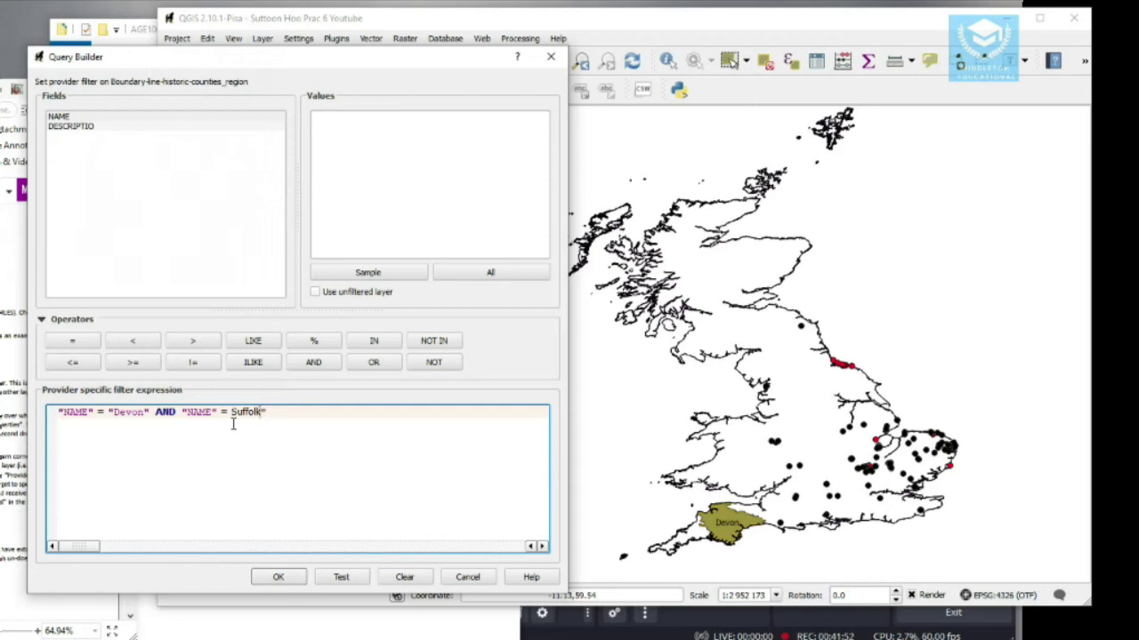
text(")
click(341, 577)
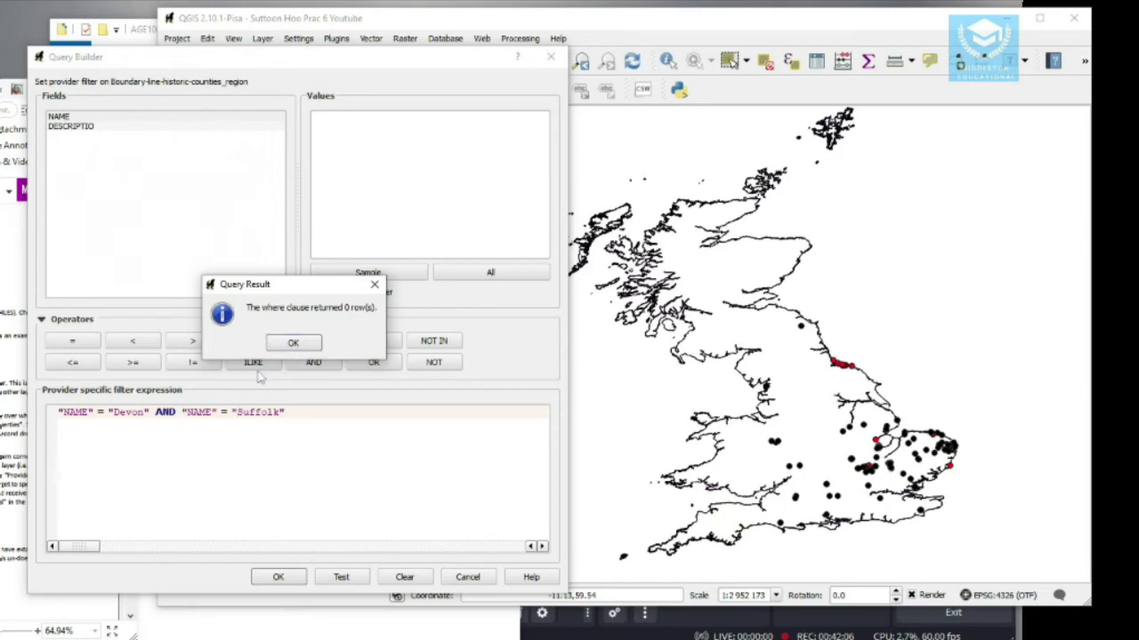
click(292, 344)
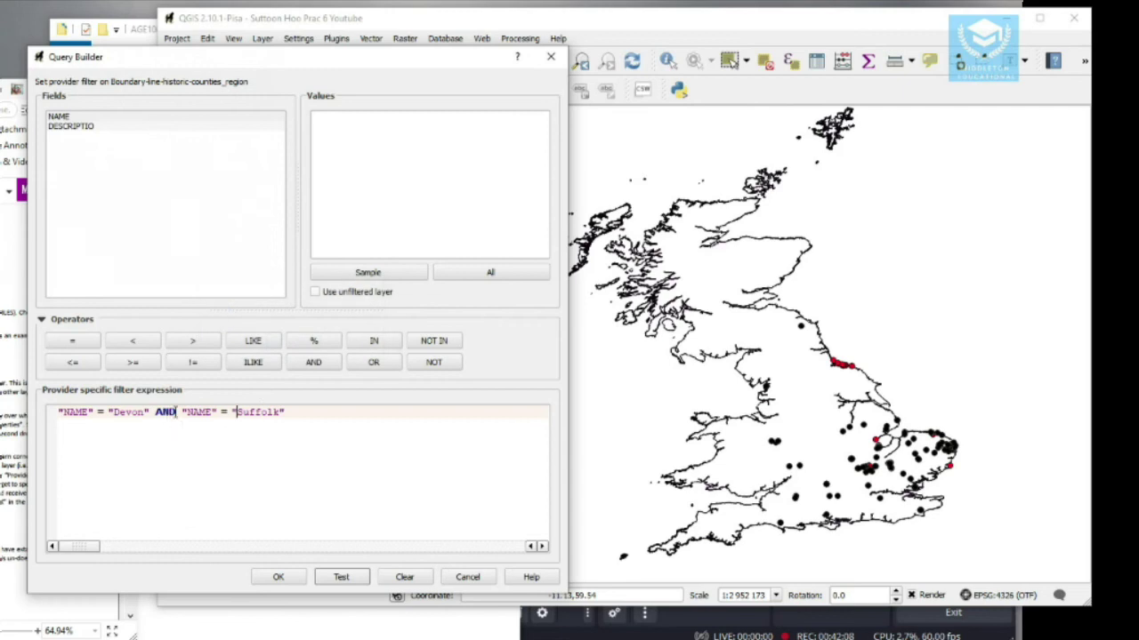
- Test the Devon and Suffolk filter with OR in place of AND, and clear the filter from the counties layer
click(170, 413)
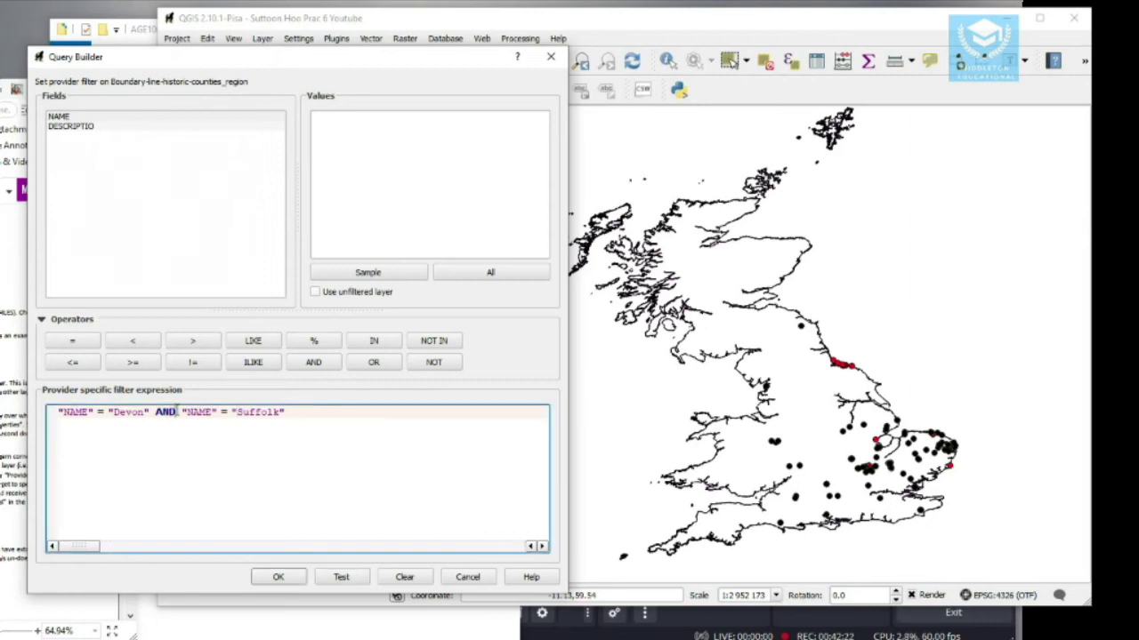
double_click(168, 413)
text(OR)
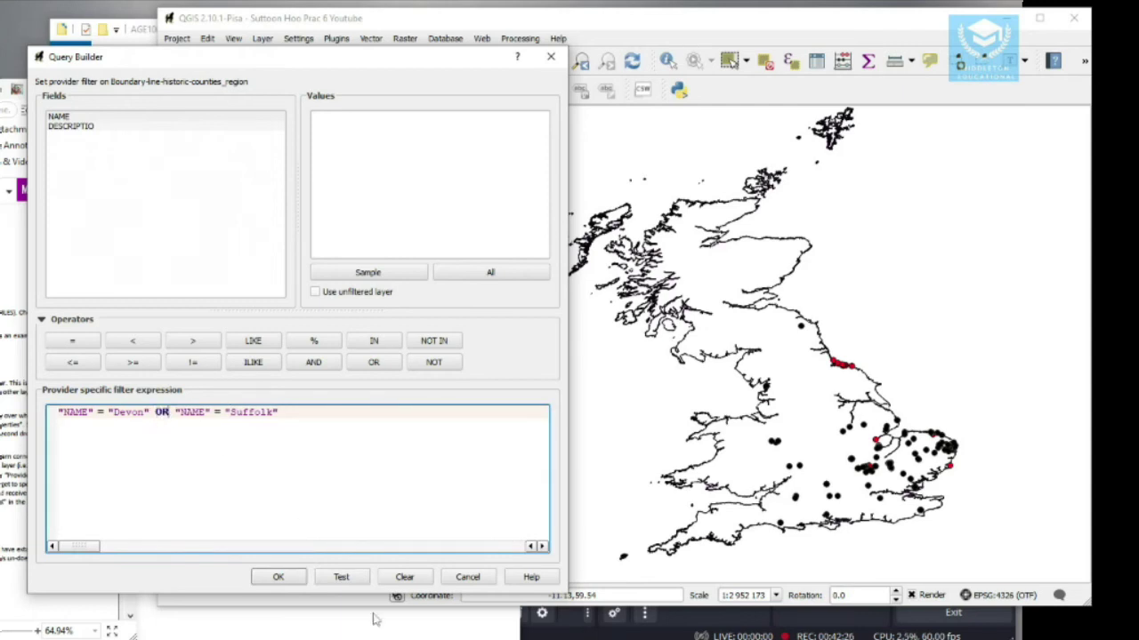
click(343, 578)
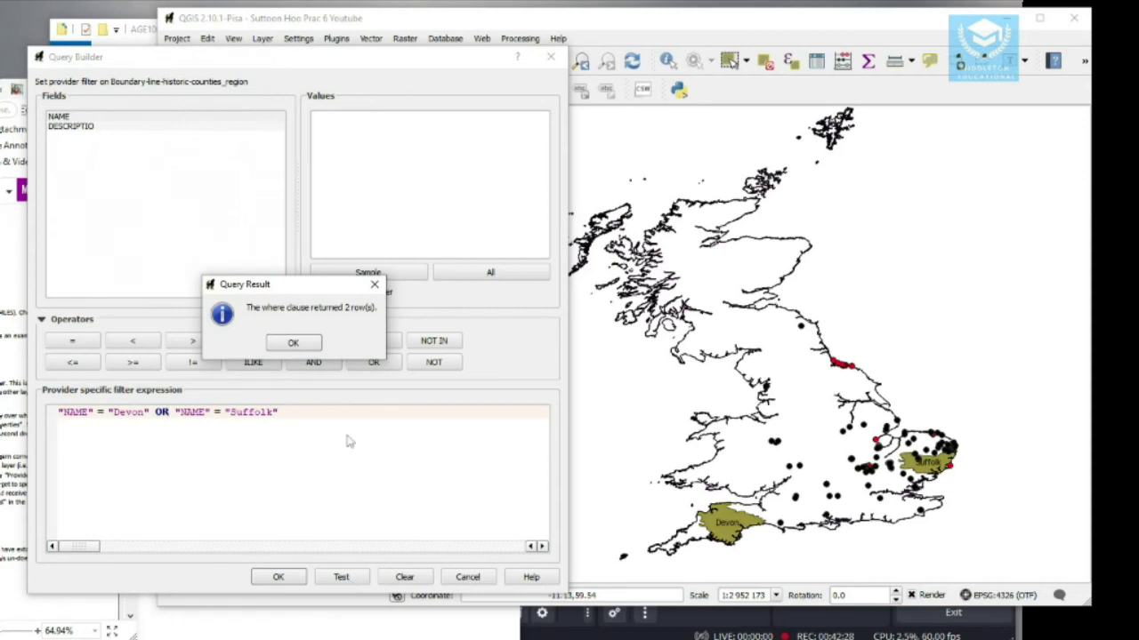
click(293, 343)
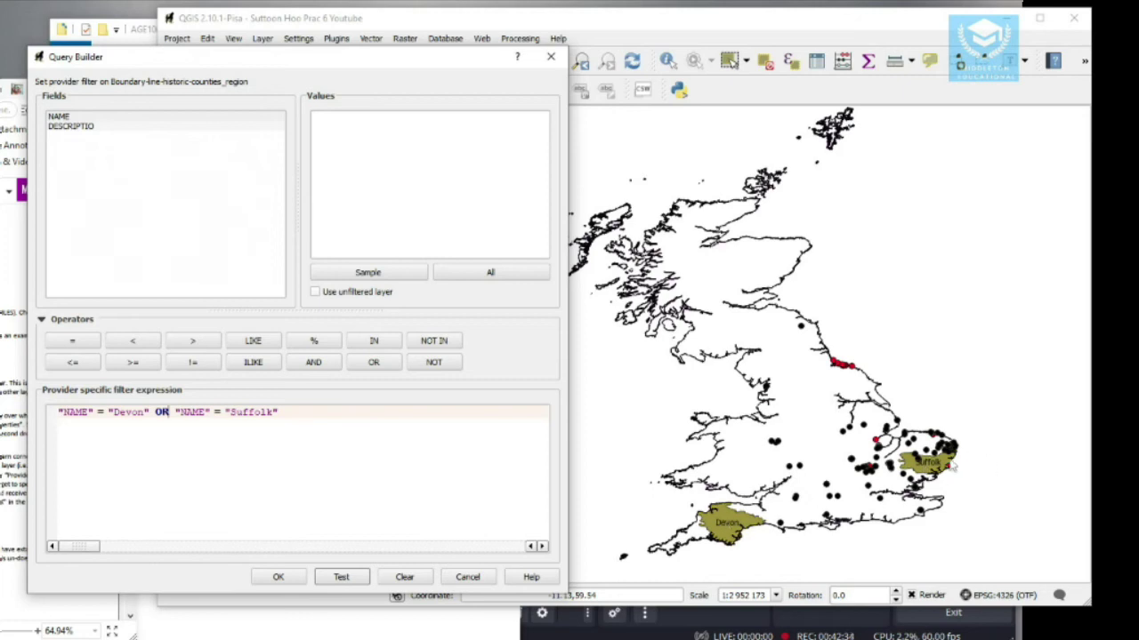
click(405, 578)
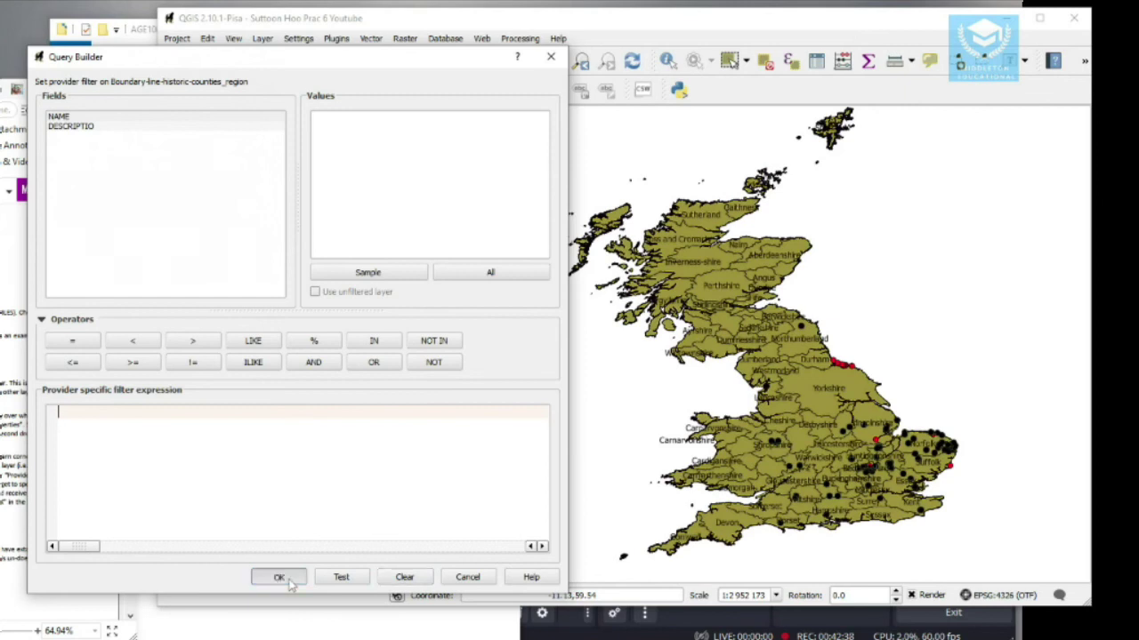
click(283, 579)
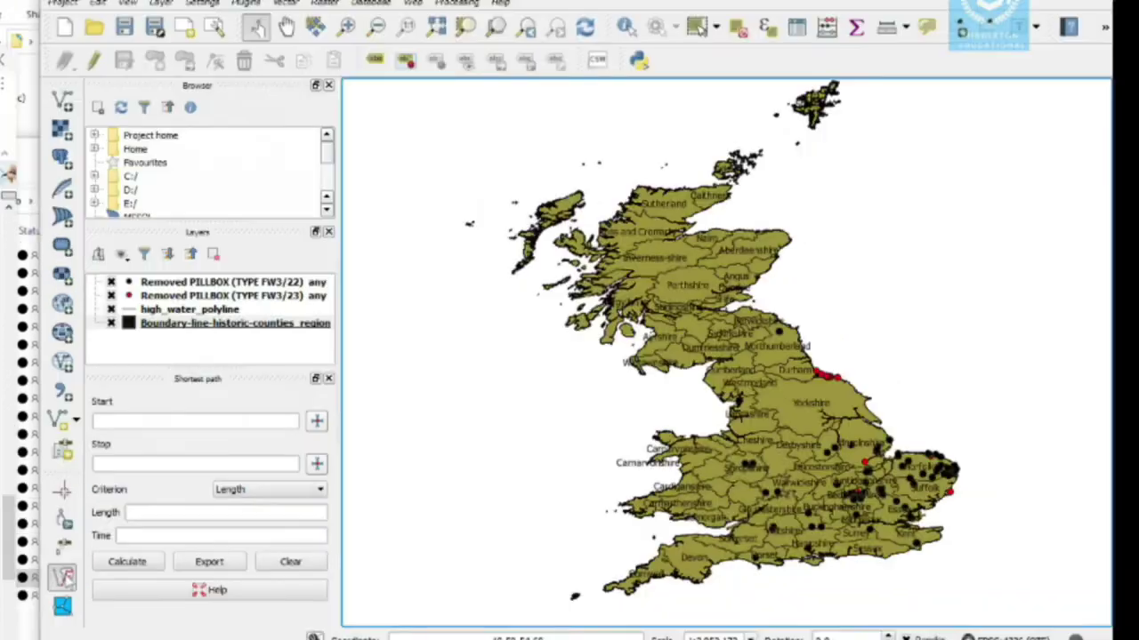
- Run a spatial query that creates a new selection of Boundary-line-historic-counties_region features containing Removed PILLBOX (TYPE FW3/22) points
click(118, 505)
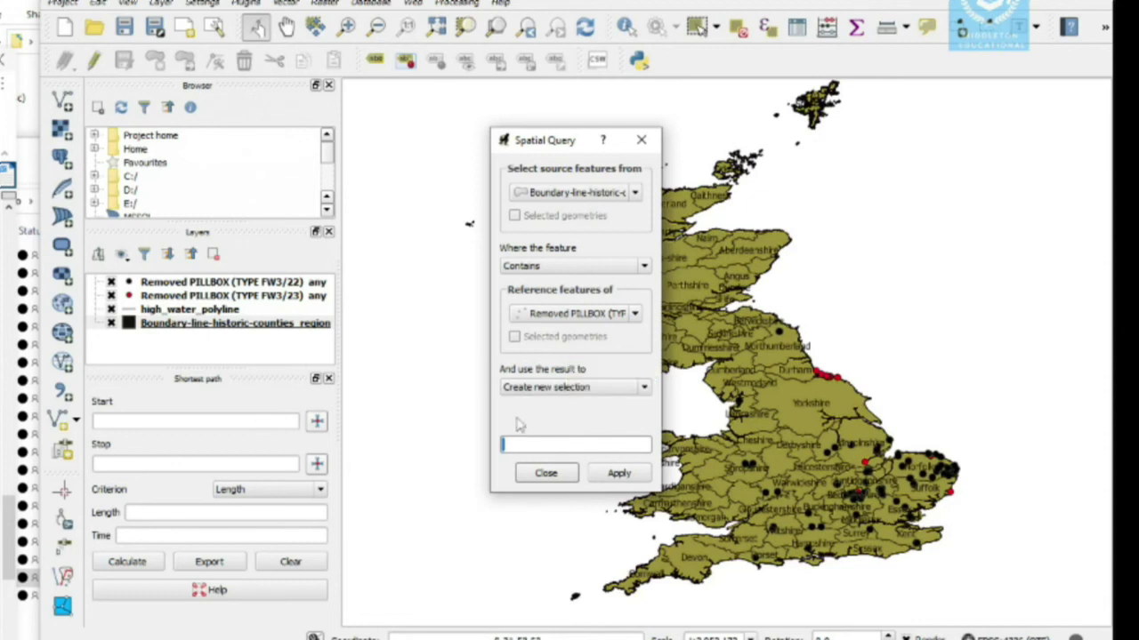
click(579, 388)
click(579, 389)
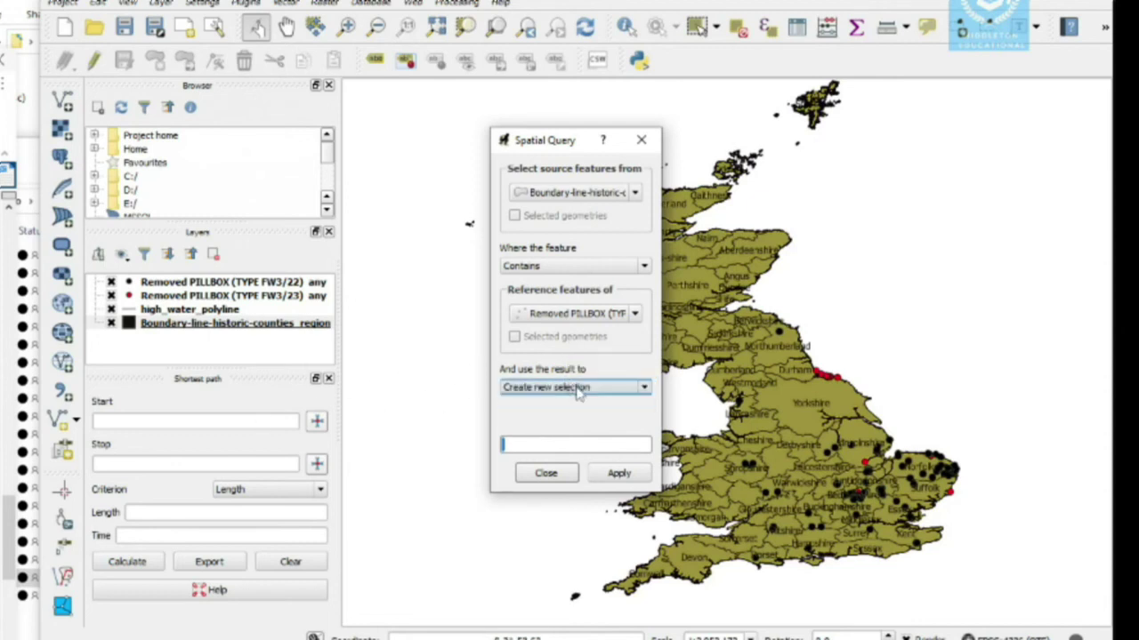
click(614, 474)
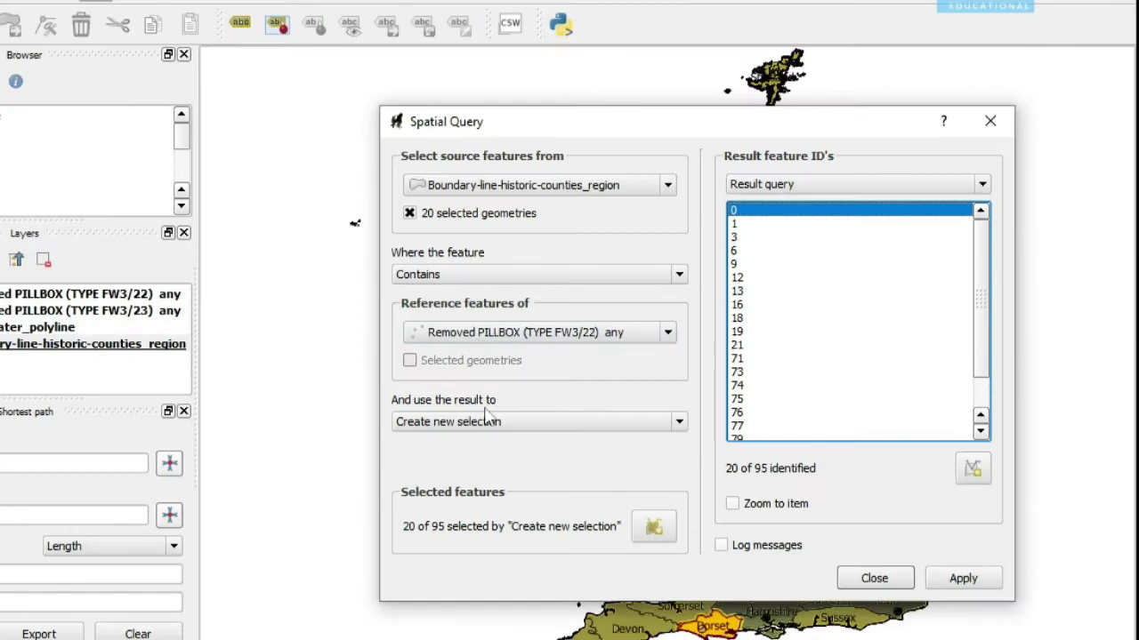
- Create a new layer from the counties selected by the spatial query and close the query
click(489, 421)
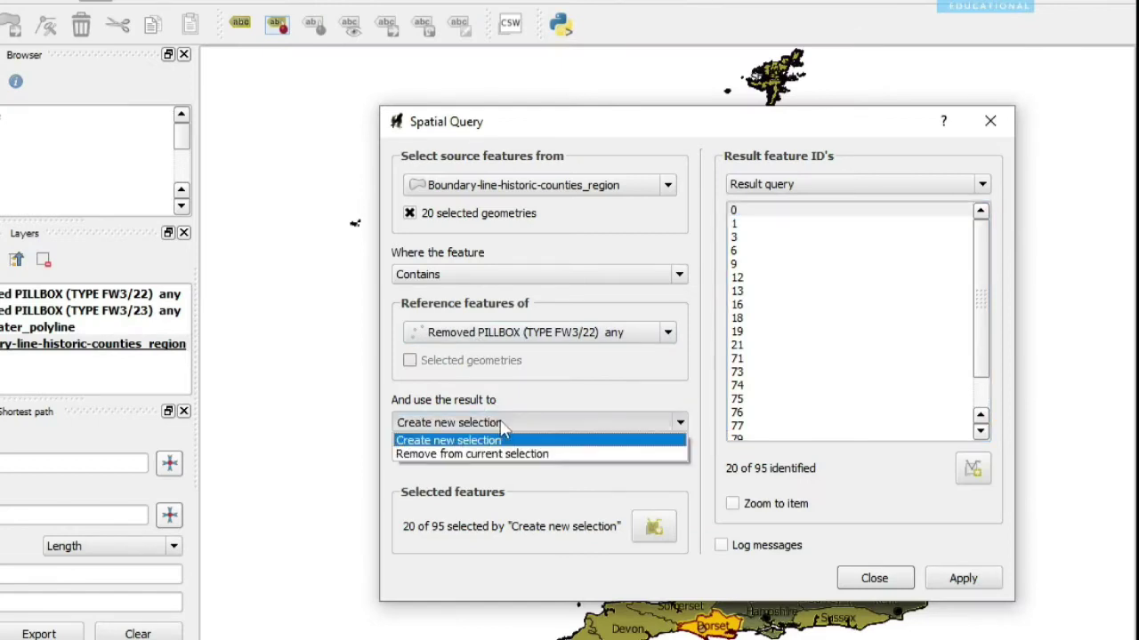
click(497, 424)
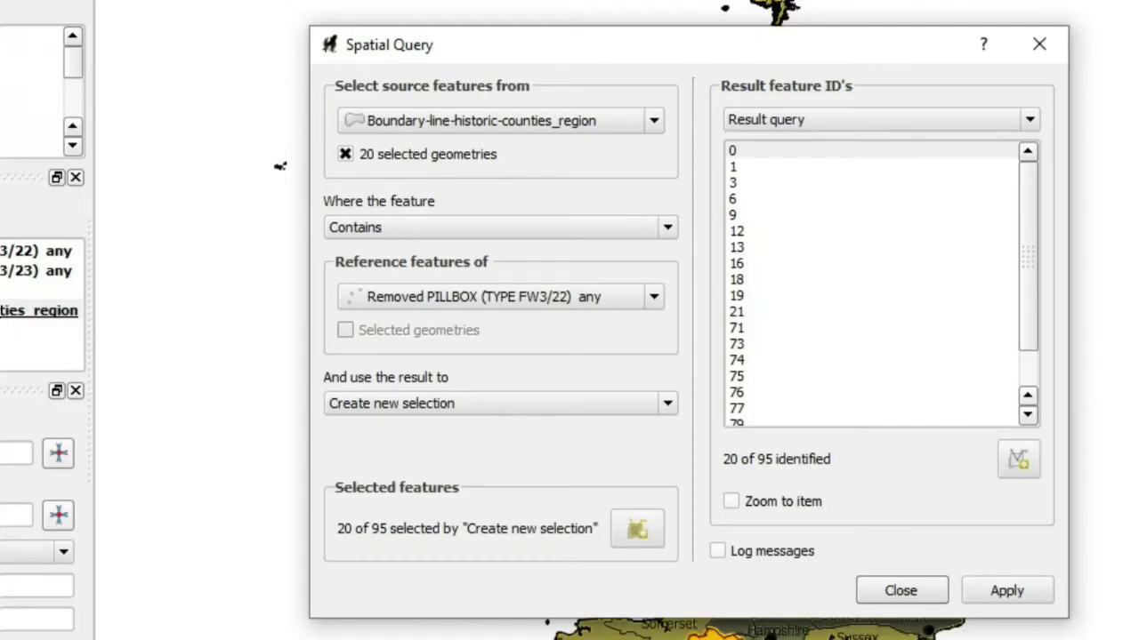
click(645, 540)
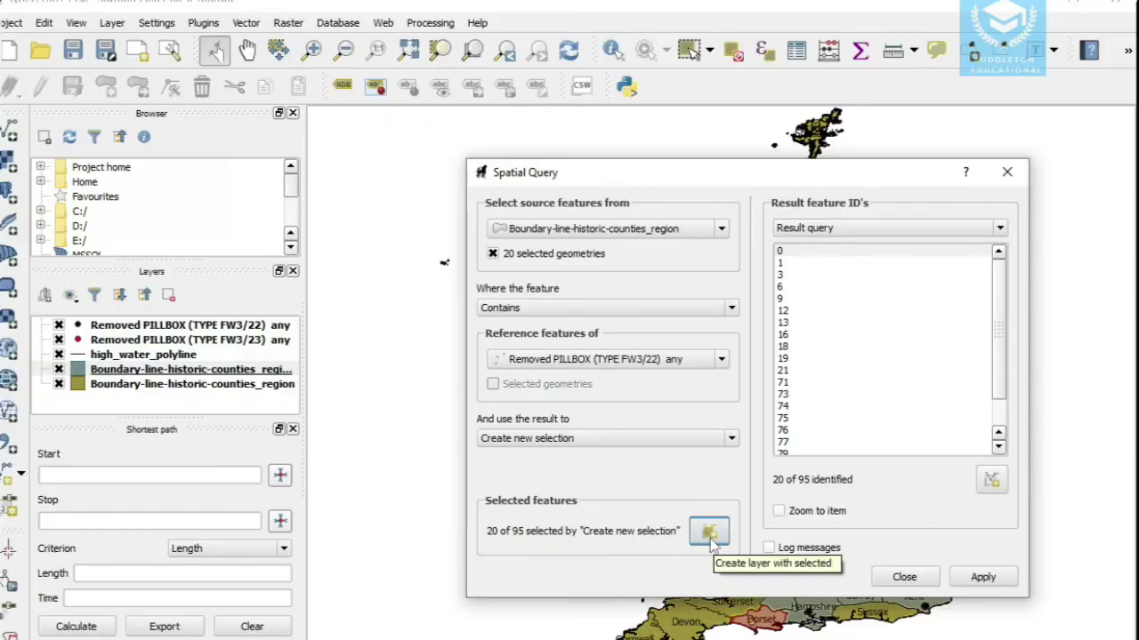
click(982, 578)
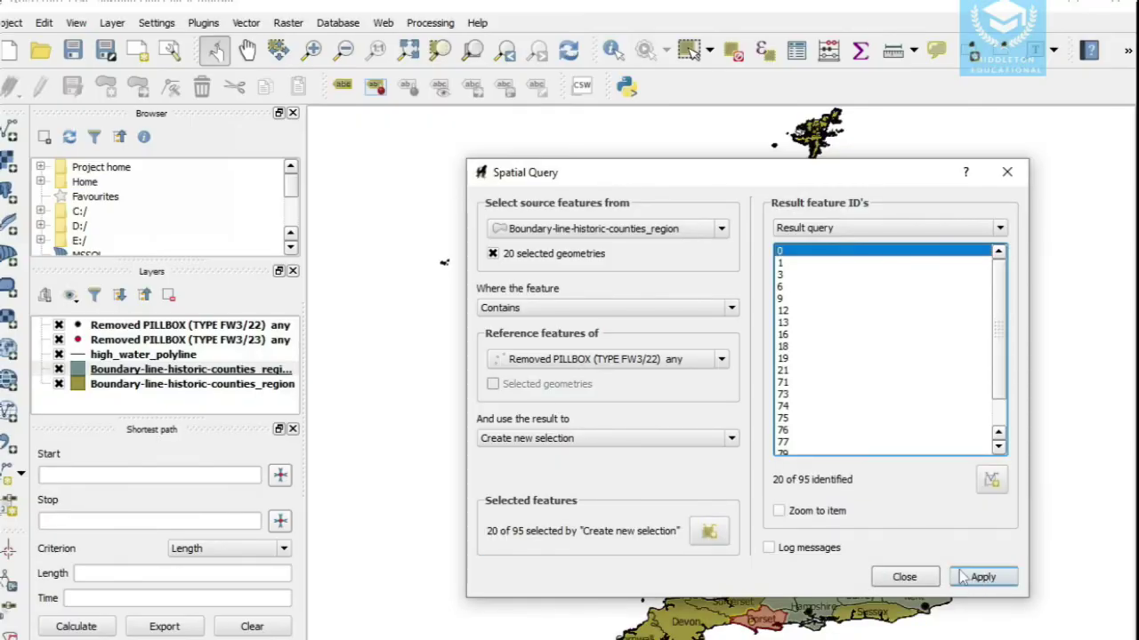
click(900, 577)
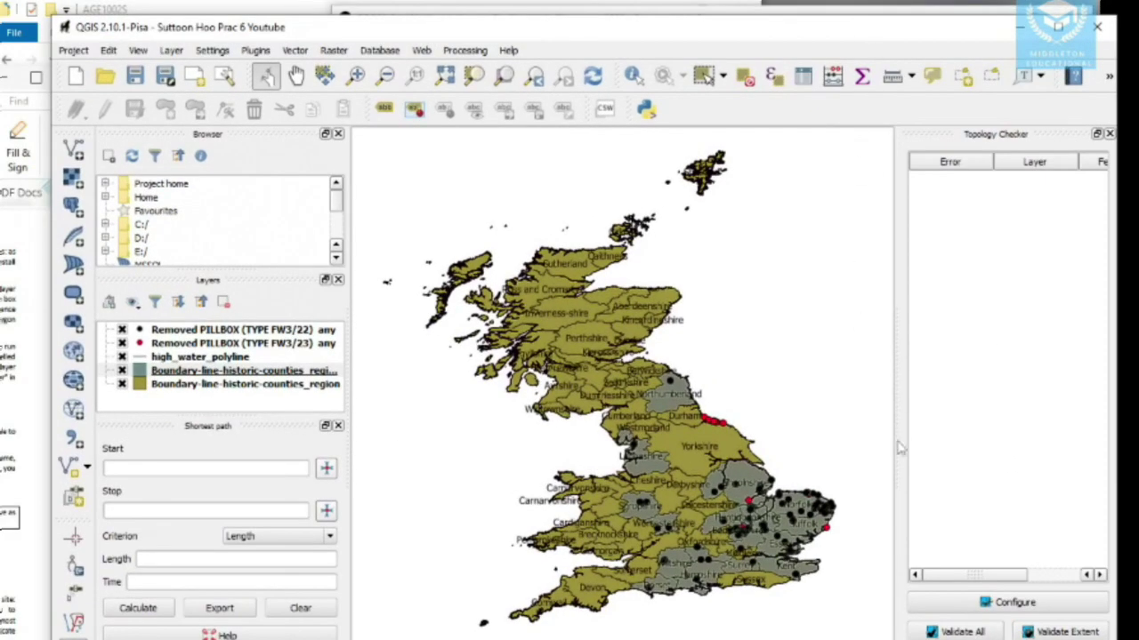
click(75, 52)
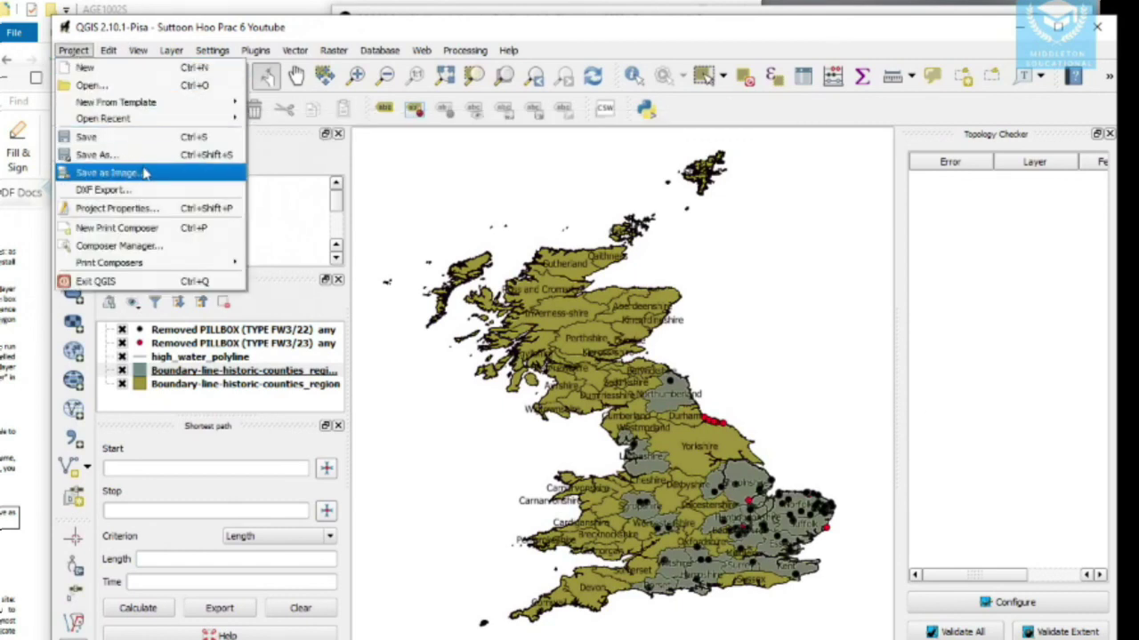
click(409, 39)
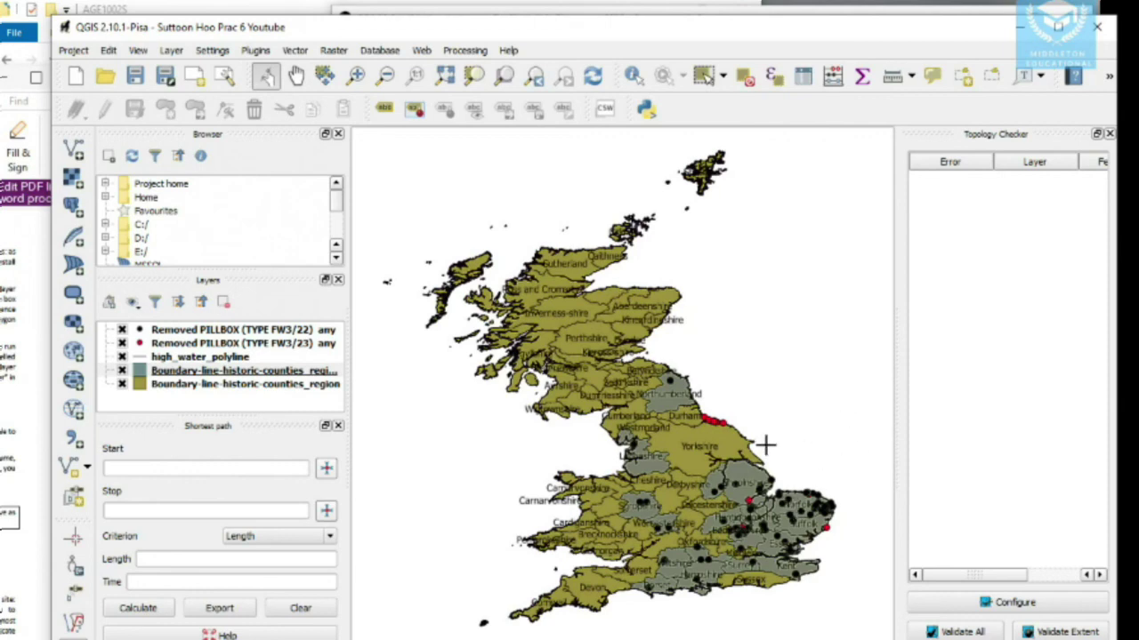
drag(965, 32, 296, 283)
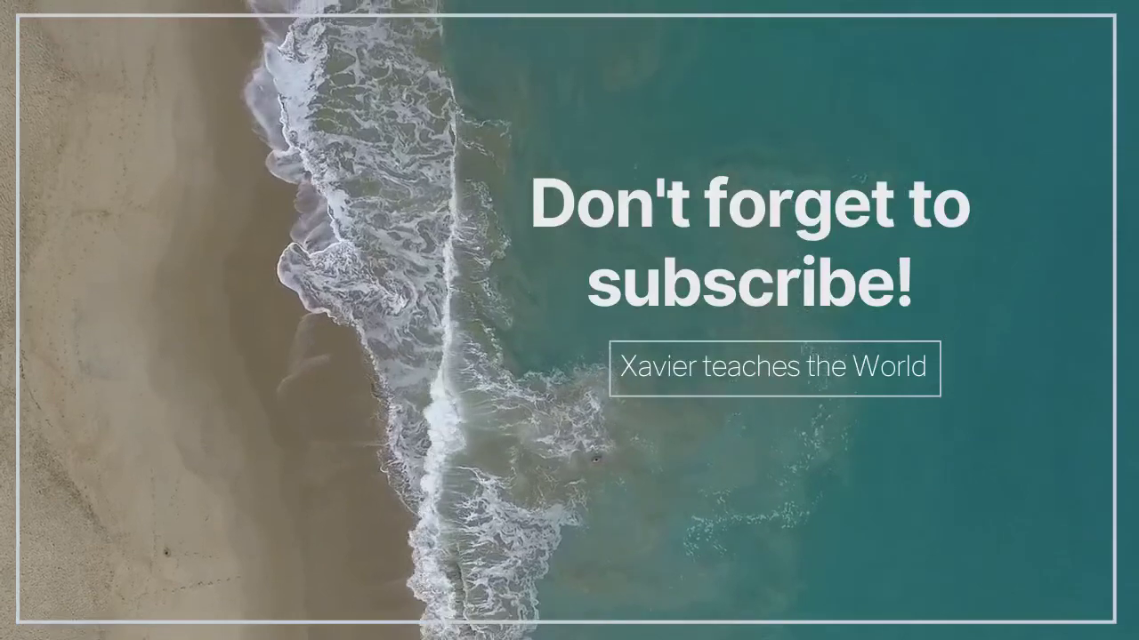